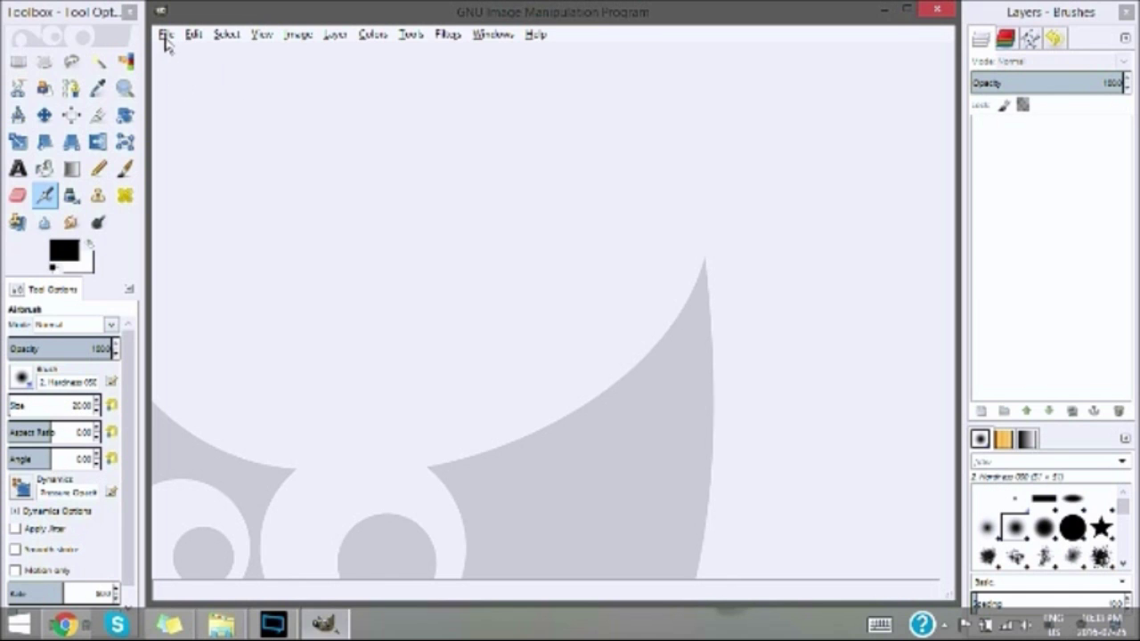
# Step: Open IMG_0467.JPG, IMG_0469.JPG and IMG_0471.JPG from the desktop folder "Art, pics, and more" as layers of one image
pyautogui.click(165, 34)
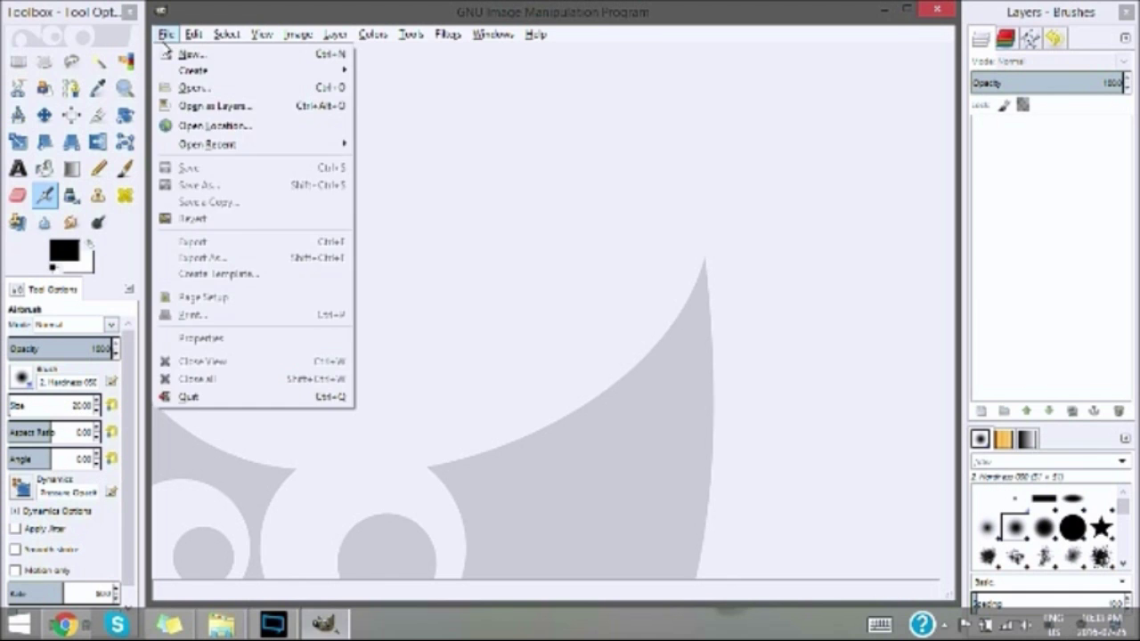
pyautogui.click(191, 105)
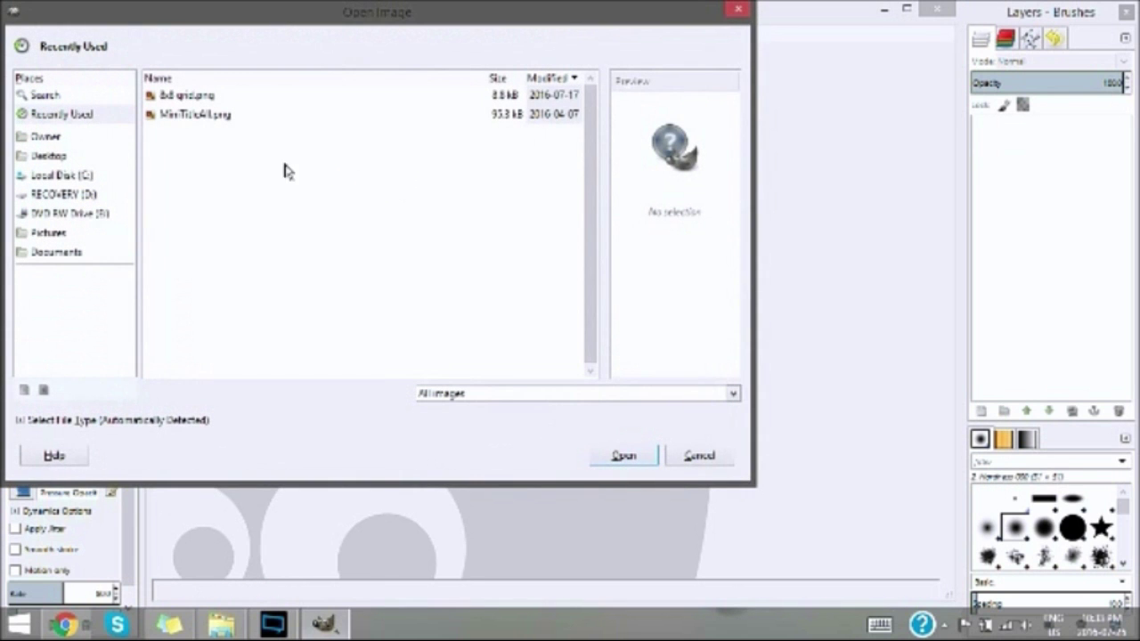
pyautogui.click(59, 157)
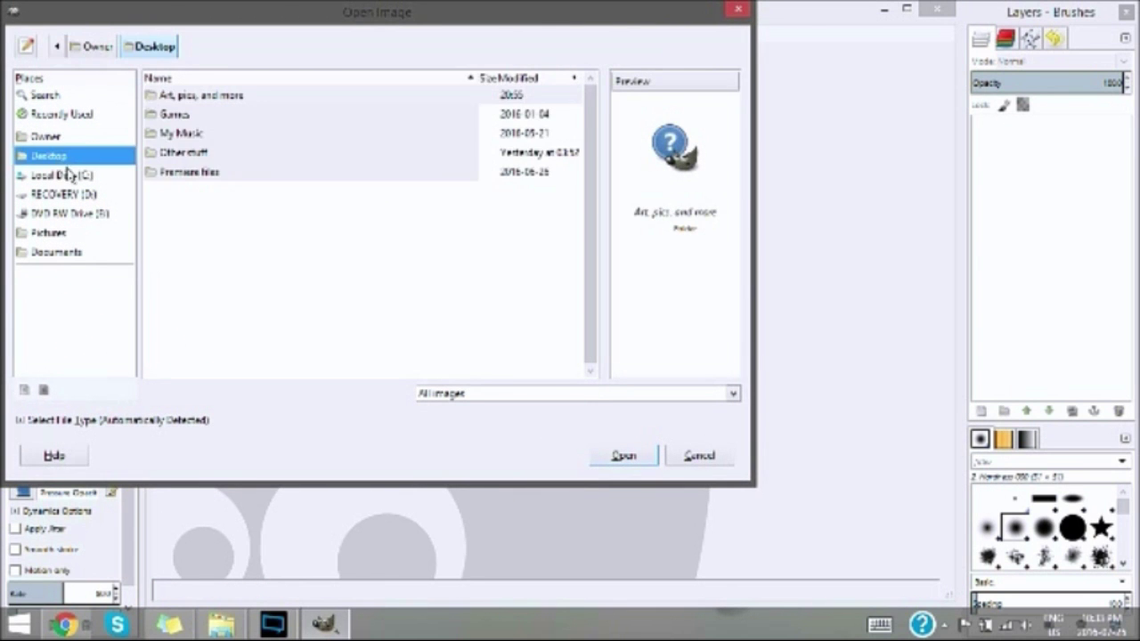
pyautogui.doubleClick(227, 104)
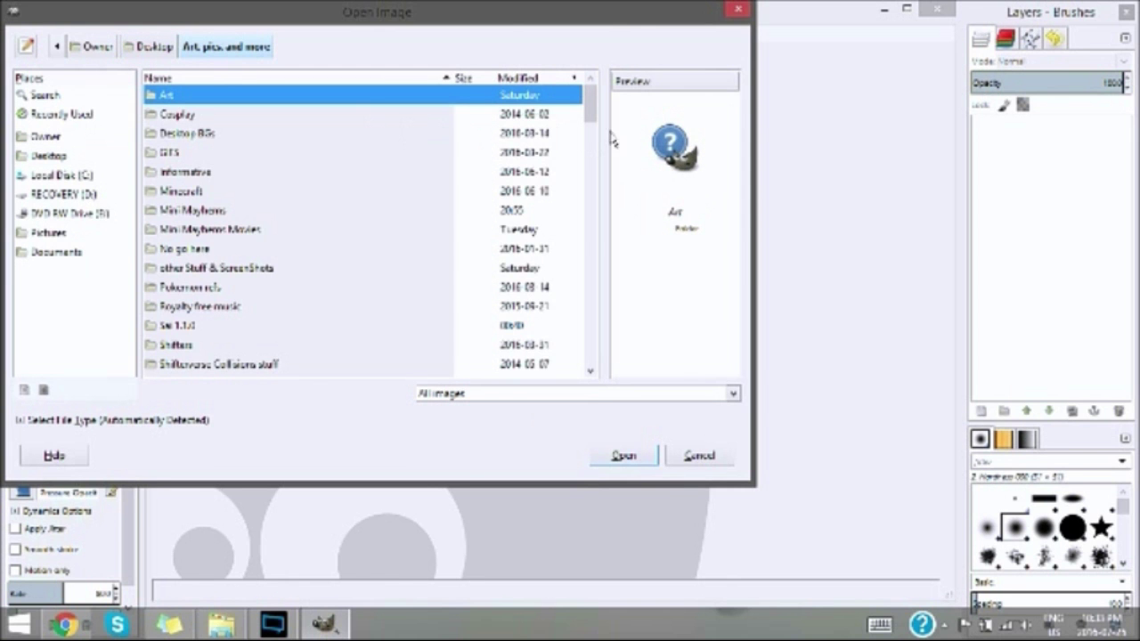
pyautogui.moveTo(590, 111); pyautogui.dragTo(595, 171)
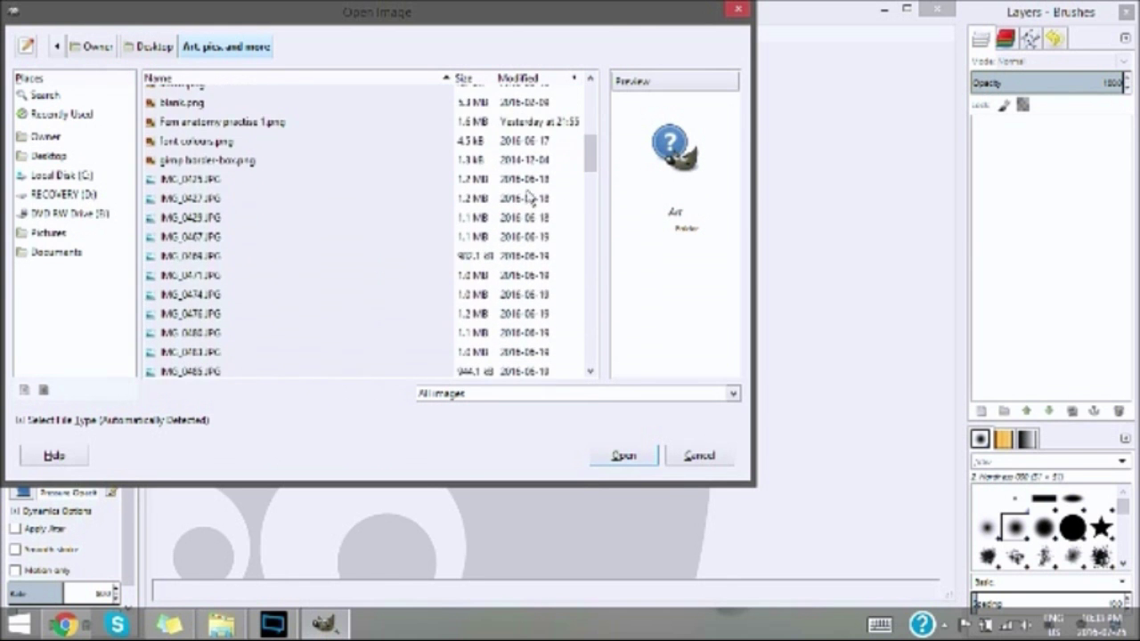
pyautogui.click(186, 237)
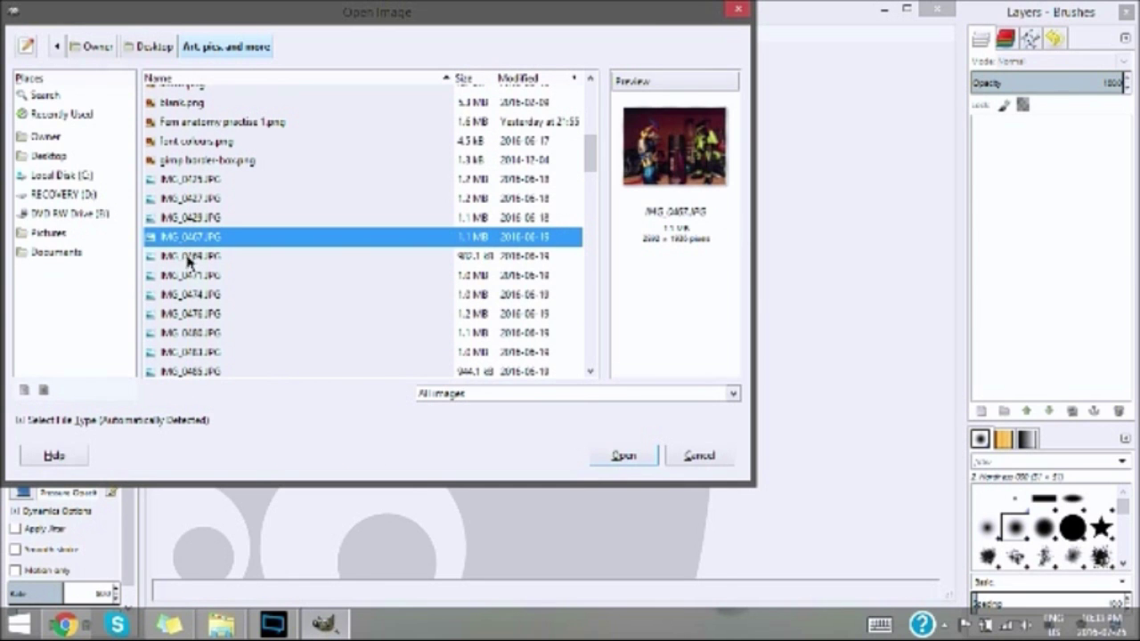
pyautogui.keyDown('shift'); pyautogui.click(188, 257); pyautogui.keyUp('shift')
pyautogui.keyDown('shift'); pyautogui.click(195, 276); pyautogui.keyUp('shift')
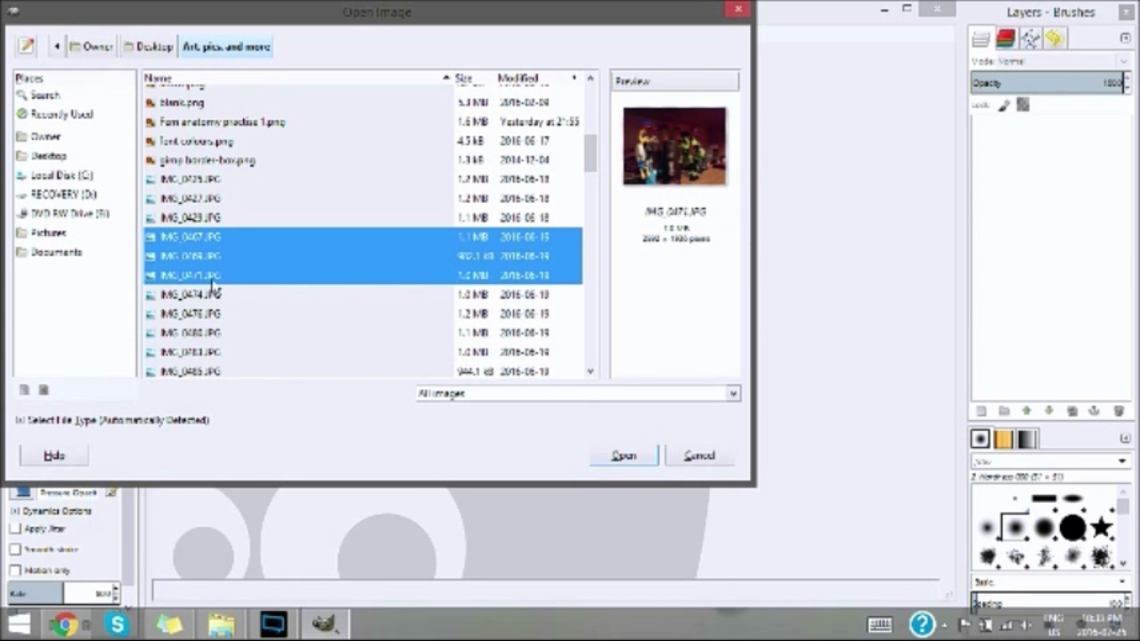
pyautogui.click(620, 457)
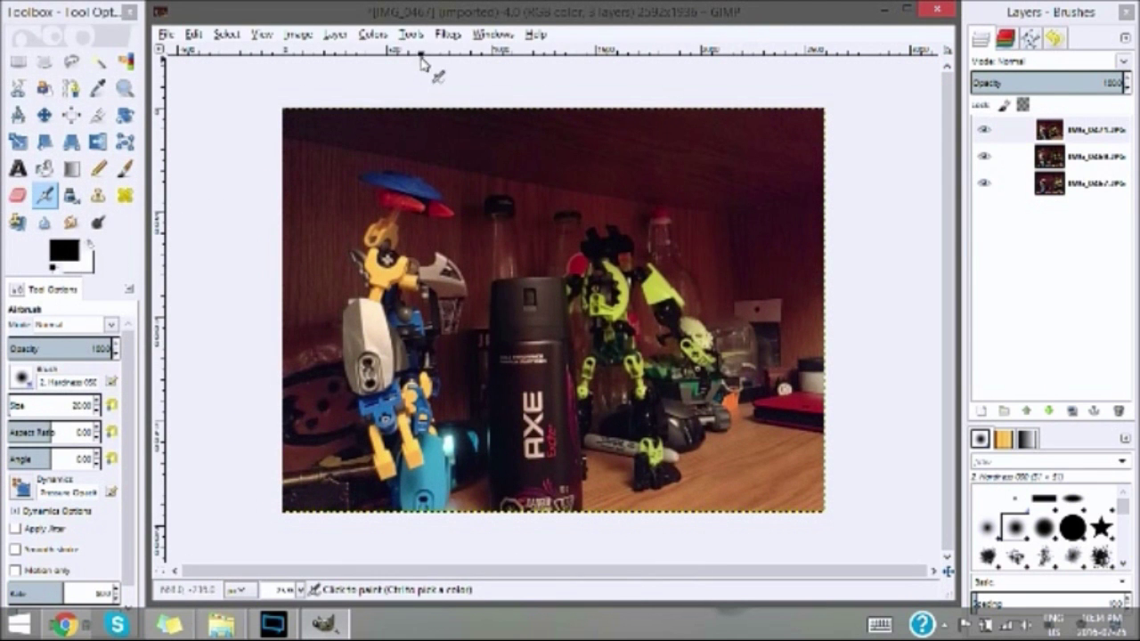
# Step: Set the image's canvas height to 5820 px without resizing the layers
pyautogui.click(299, 35)
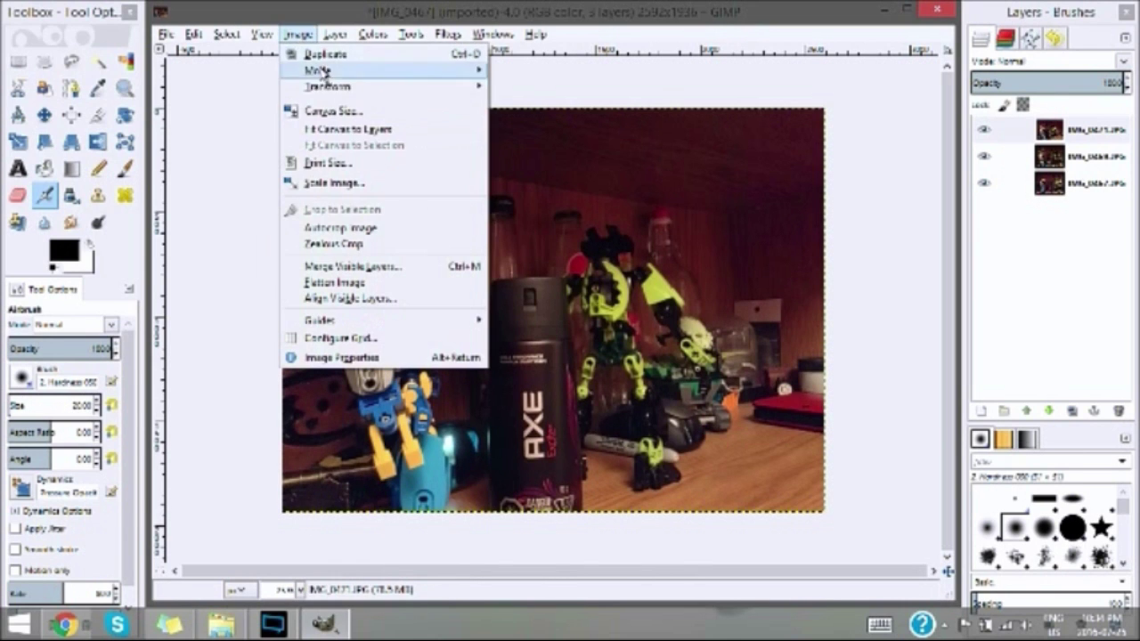
pyautogui.click(332, 113)
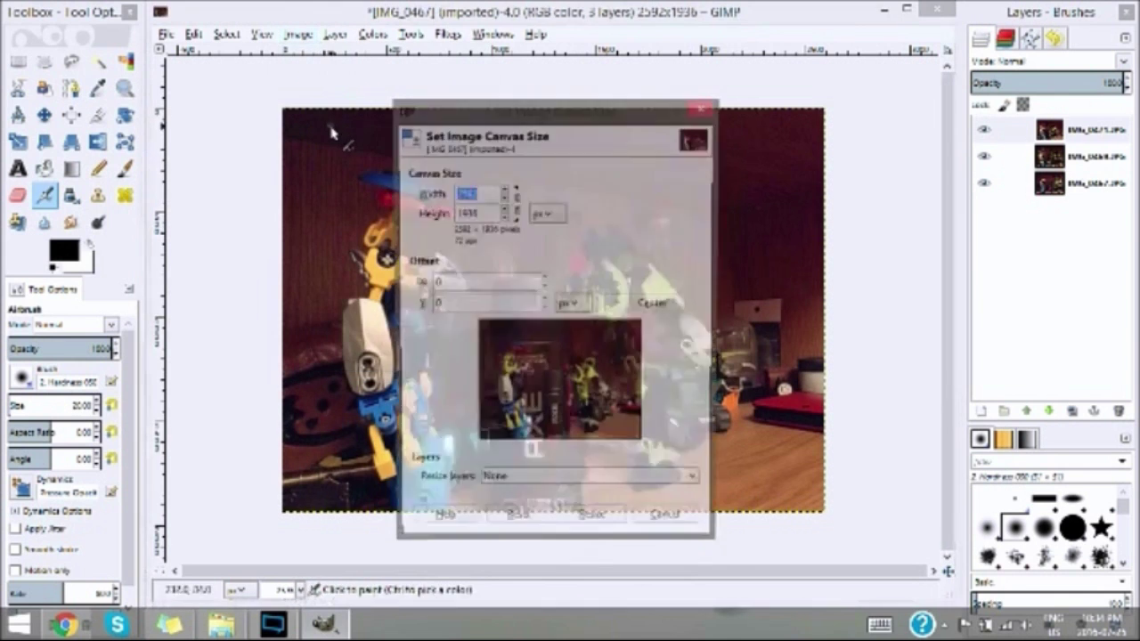
pyautogui.press('Tab')
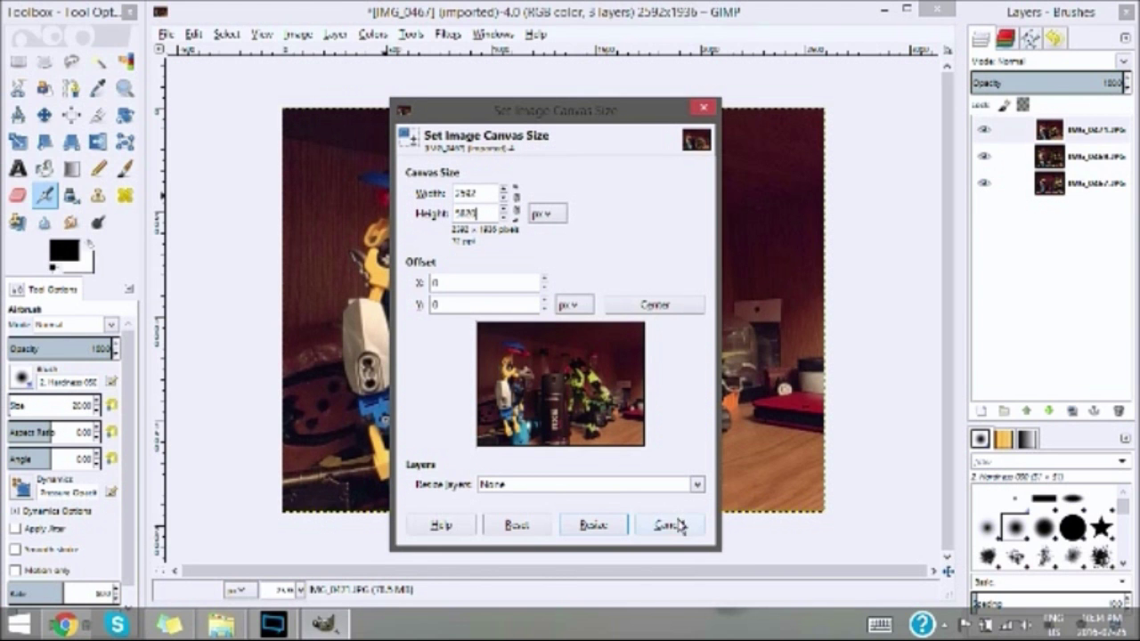
pyautogui.click(594, 562)
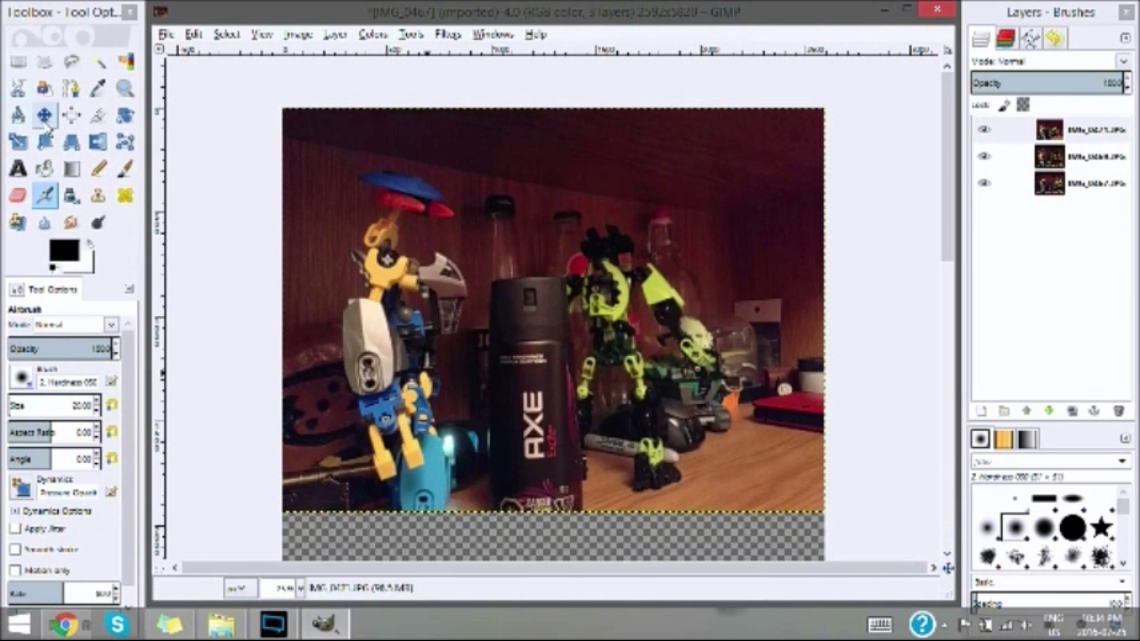
# Step: Move IMG_0471 to the lowest third of the canvas and IMG_0469 to the middle, stacking the three photos vertically
pyautogui.click(43, 116)
pyautogui.moveTo(948, 223); pyautogui.dragTo(964, 338)
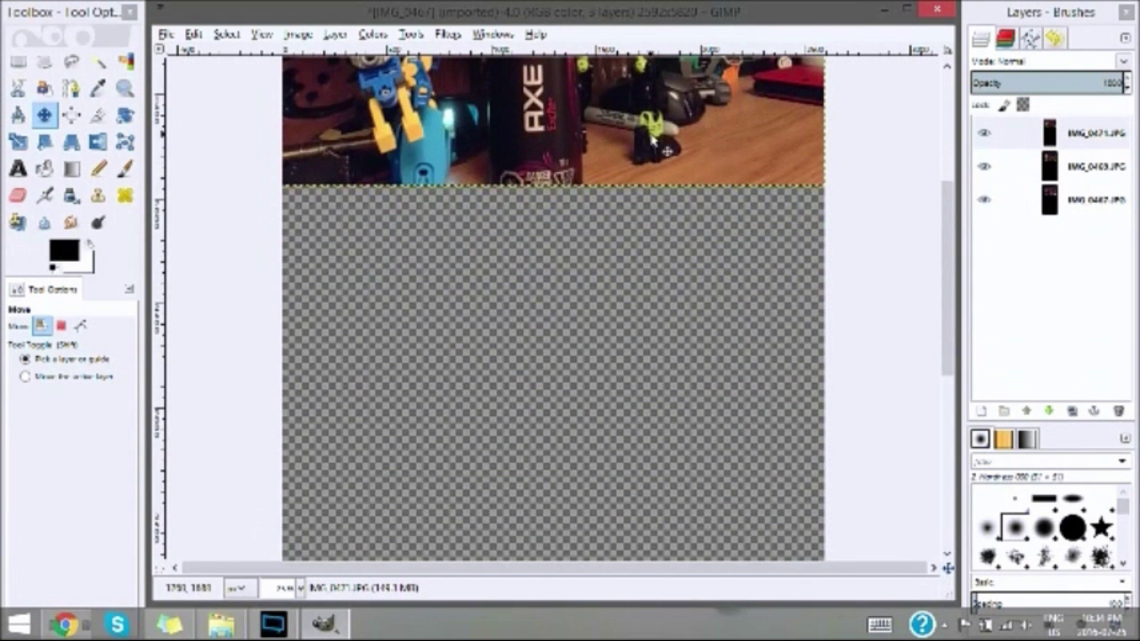
pyautogui.moveTo(666, 151); pyautogui.dragTo(605, 370)
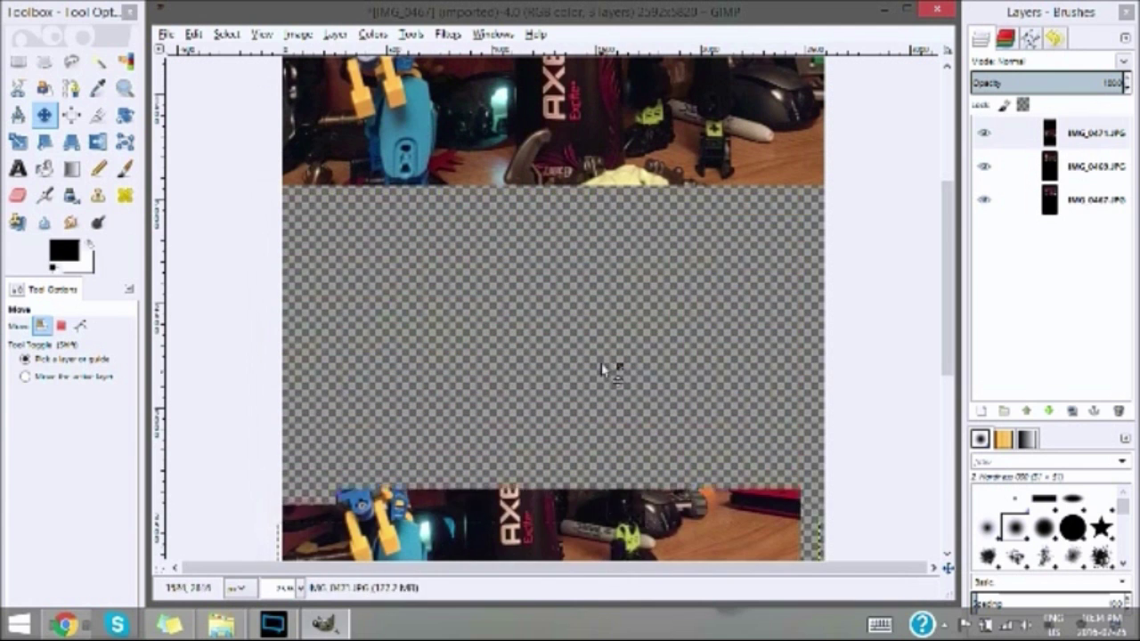
pyautogui.moveTo(623, 324); pyautogui.dragTo(610, 351)
pyautogui.moveTo(947, 326); pyautogui.dragTo(947, 499)
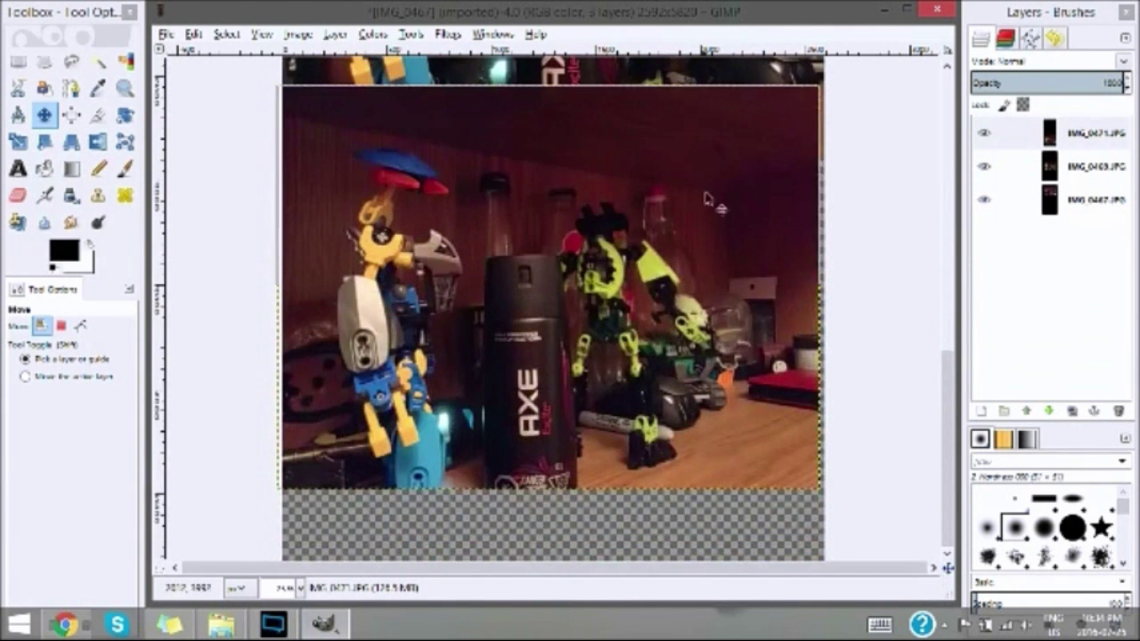
pyautogui.moveTo(706, 198); pyautogui.dragTo(722, 279)
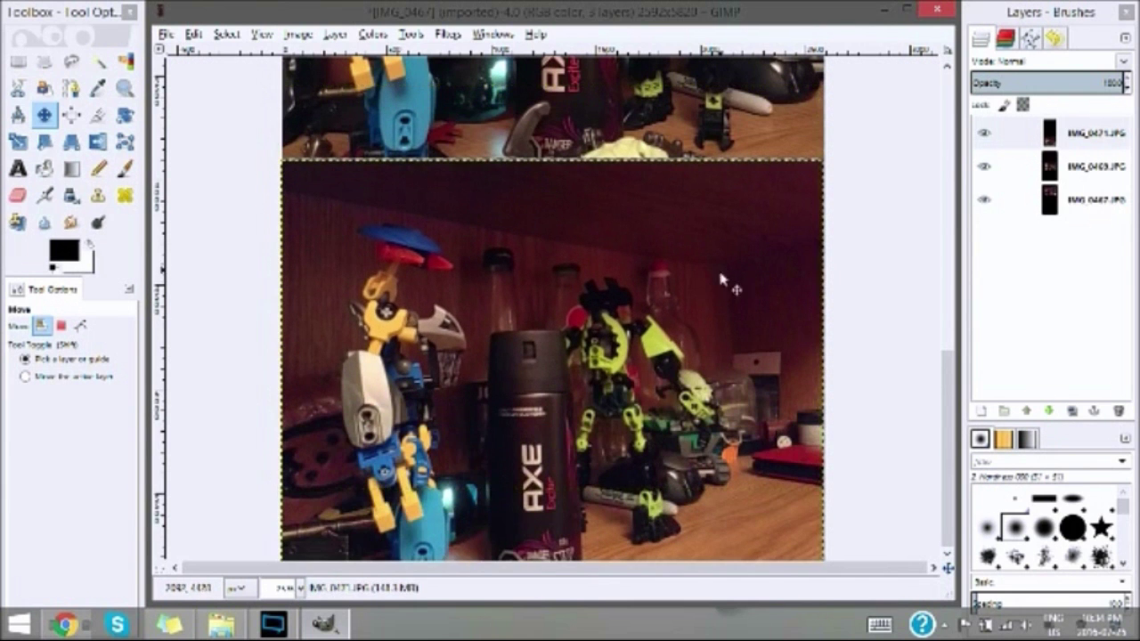
# Step: Fine-tune the positions of the middle and lowest photos so their edges line up with the canvas and the adjoining photos
pyautogui.click(301, 588)
pyautogui.click(283, 468)
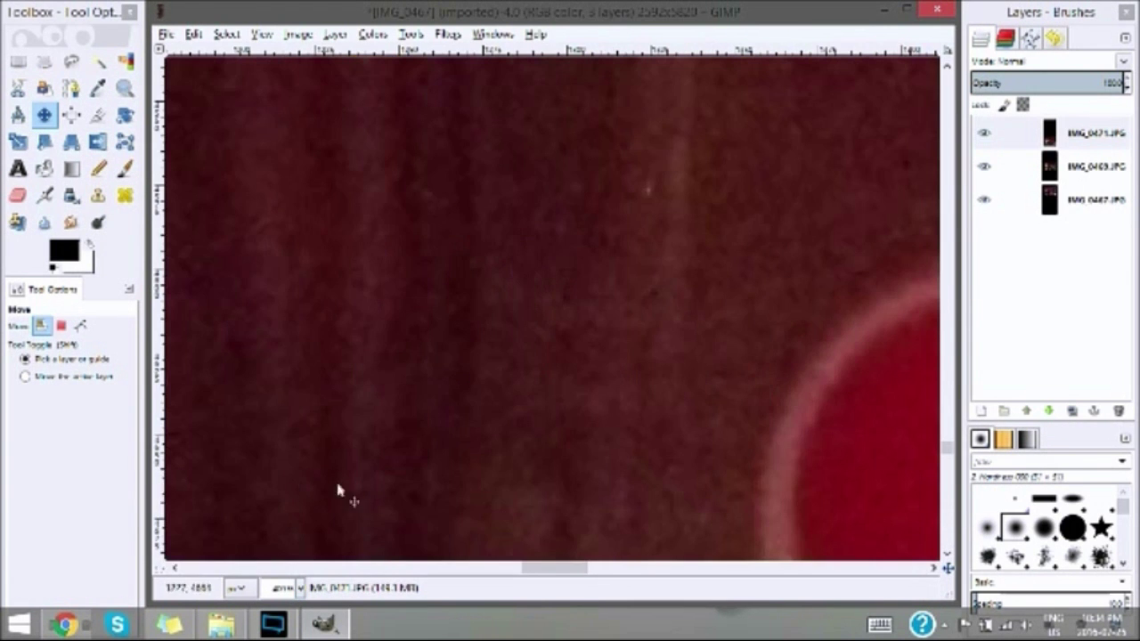
pyautogui.moveTo(561, 568); pyautogui.dragTo(889, 356)
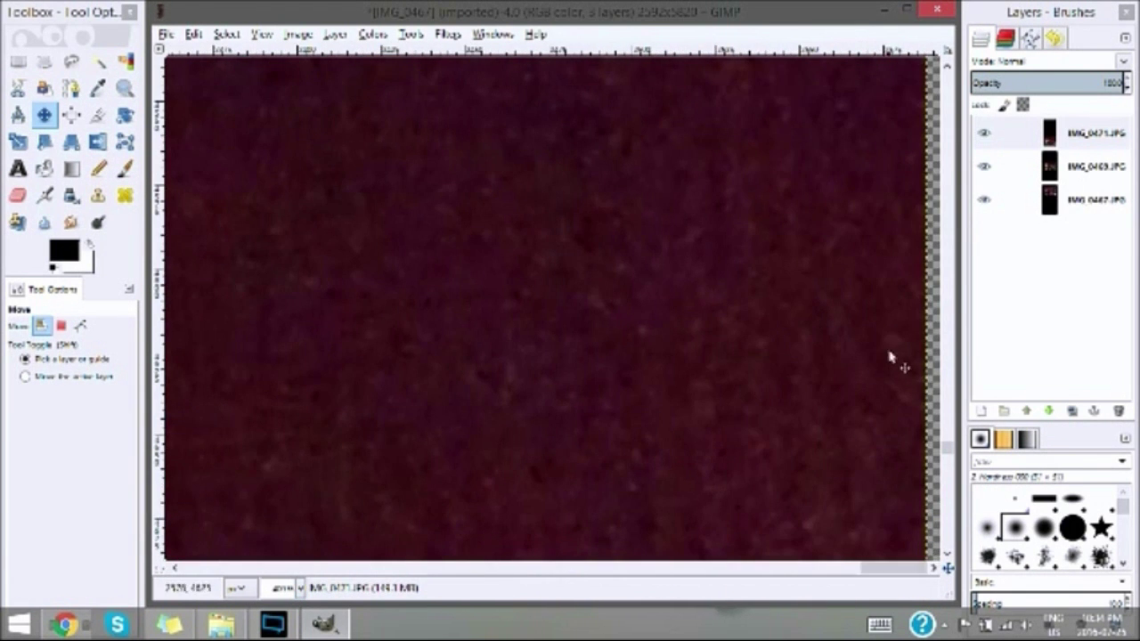
pyautogui.moveTo(948, 445); pyautogui.dragTo(950, 234)
pyautogui.moveTo(926, 366); pyautogui.dragTo(930, 308)
pyautogui.moveTo(946, 236); pyautogui.dragTo(947, 407)
pyautogui.moveTo(906, 461); pyautogui.dragTo(920, 412)
pyautogui.scroll(-10, 926, 463)
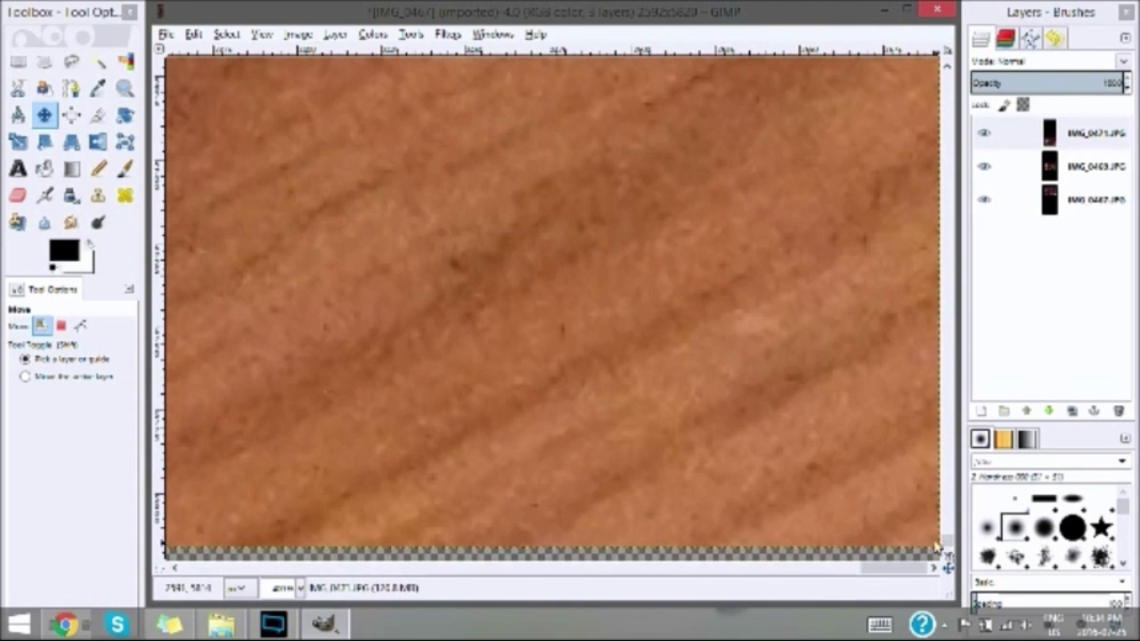
pyautogui.moveTo(935, 545); pyautogui.dragTo(945, 411)
pyautogui.scroll(-3, 949, 531)
pyautogui.moveTo(911, 371); pyautogui.dragTo(913, 391)
# Step: Add gimp border-box.png as a layer and move the black box onto the seam between the first and second photos
pyautogui.click(300, 588)
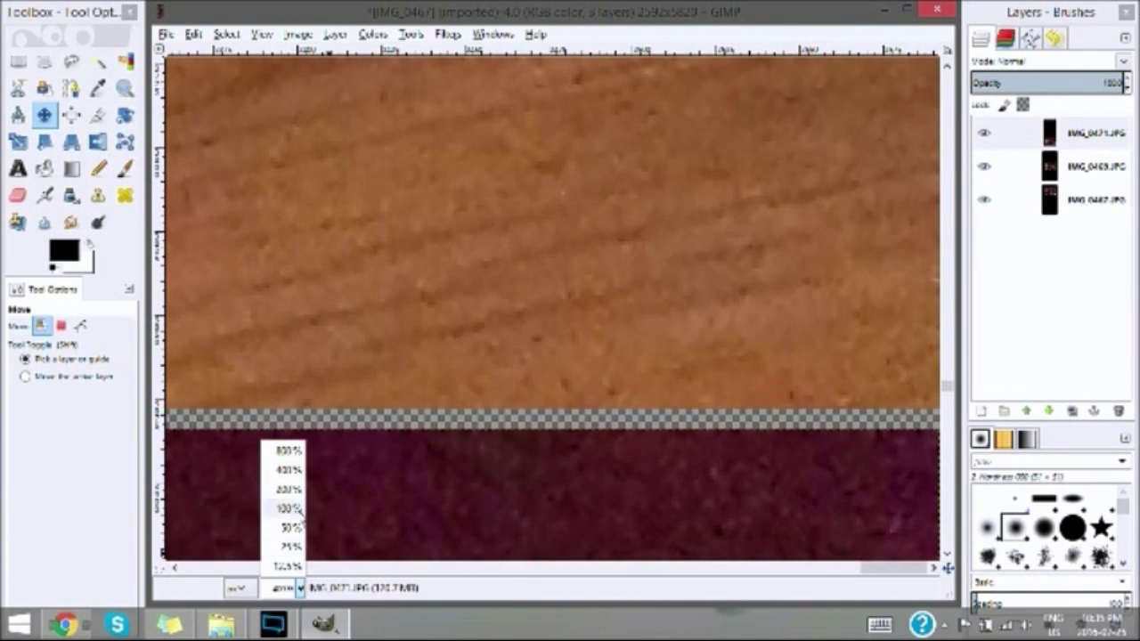
pyautogui.click(290, 546)
pyautogui.moveTo(949, 347); pyautogui.dragTo(961, 241)
pyautogui.click(167, 34)
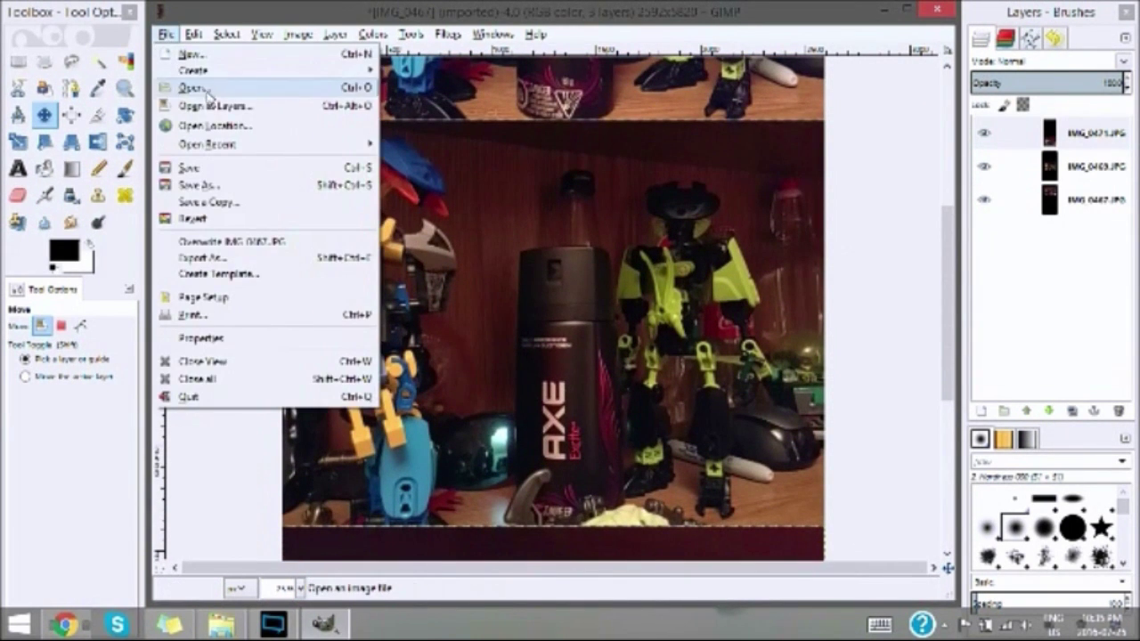
pyautogui.click(193, 89)
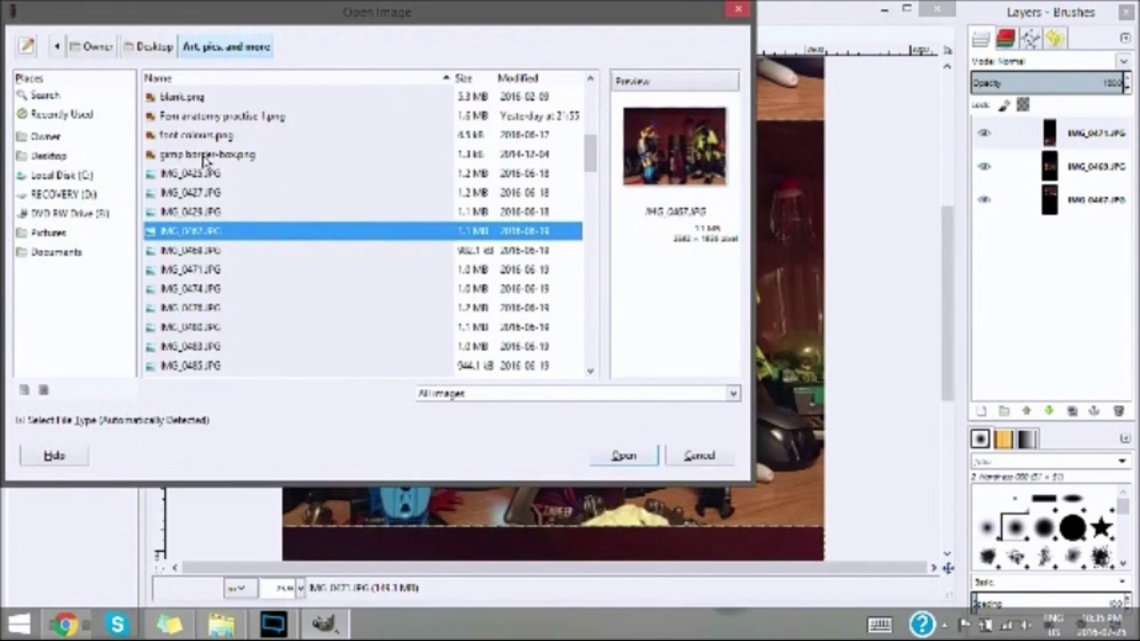
pyautogui.doubleClick(204, 155)
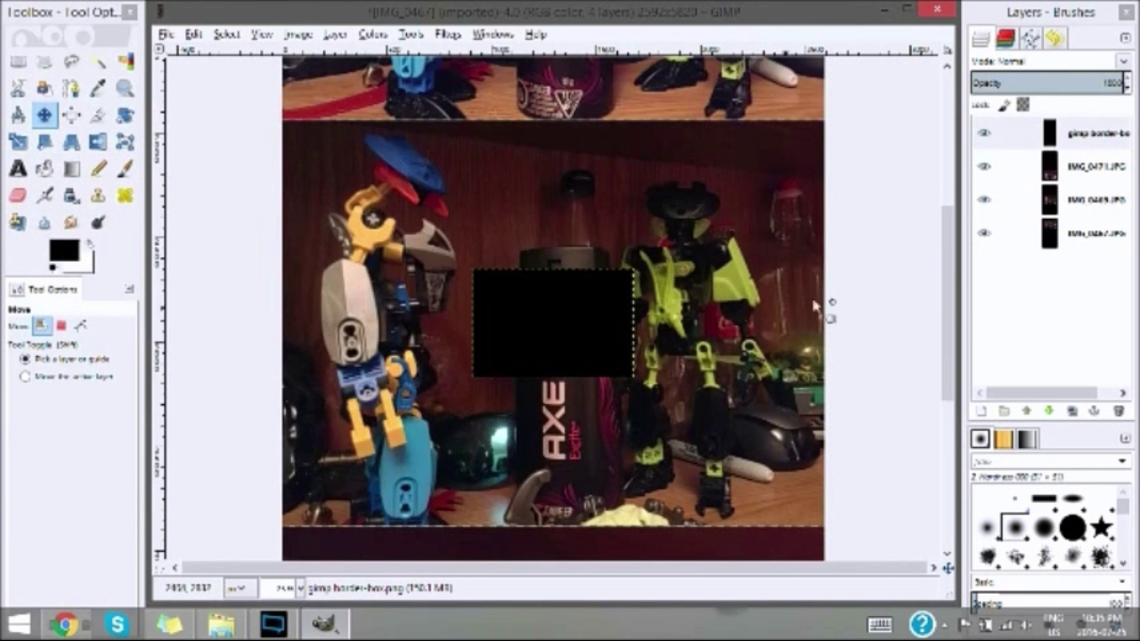
pyautogui.moveTo(947, 307); pyautogui.dragTo(962, 249)
pyautogui.moveTo(564, 509); pyautogui.dragTo(565, 299)
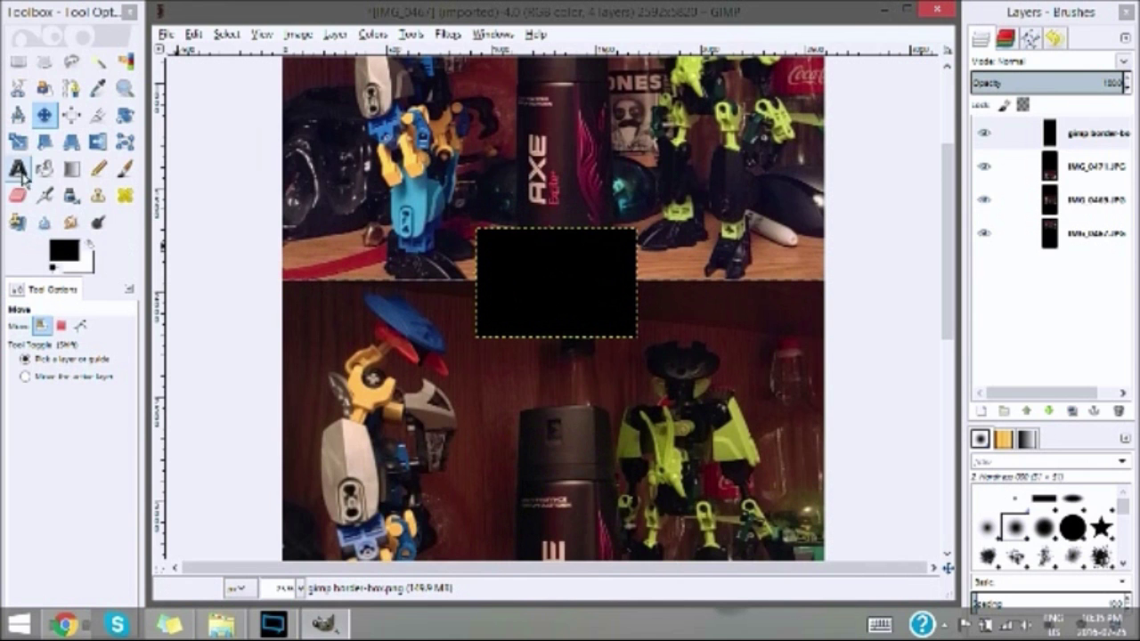
# Step: Scale the black box into a thin horizontal strip extending slightly past both sides of the canvas along the first seam
pyautogui.click(18, 141)
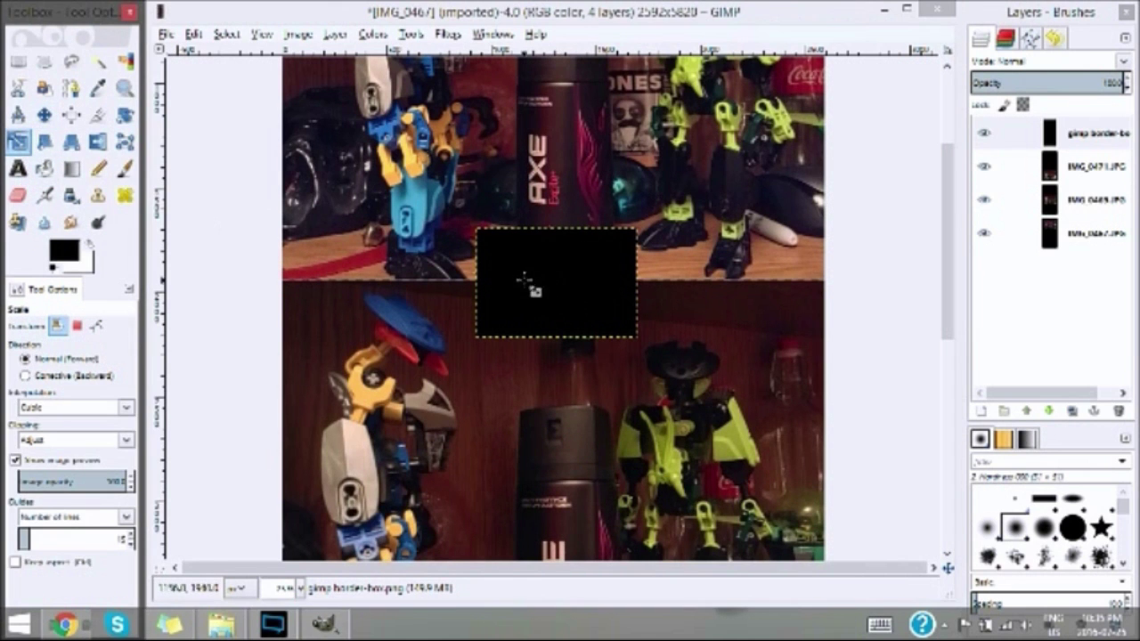
pyautogui.click(525, 284)
pyautogui.moveTo(525, 283); pyautogui.dragTo(457, 305)
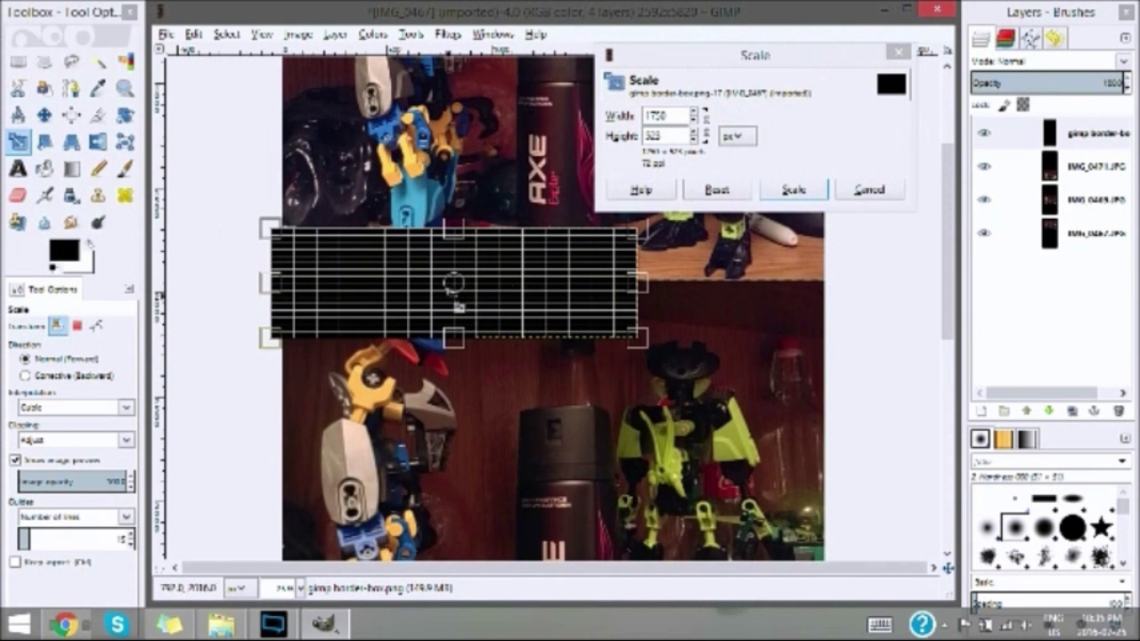
pyautogui.moveTo(641, 283); pyautogui.dragTo(850, 294)
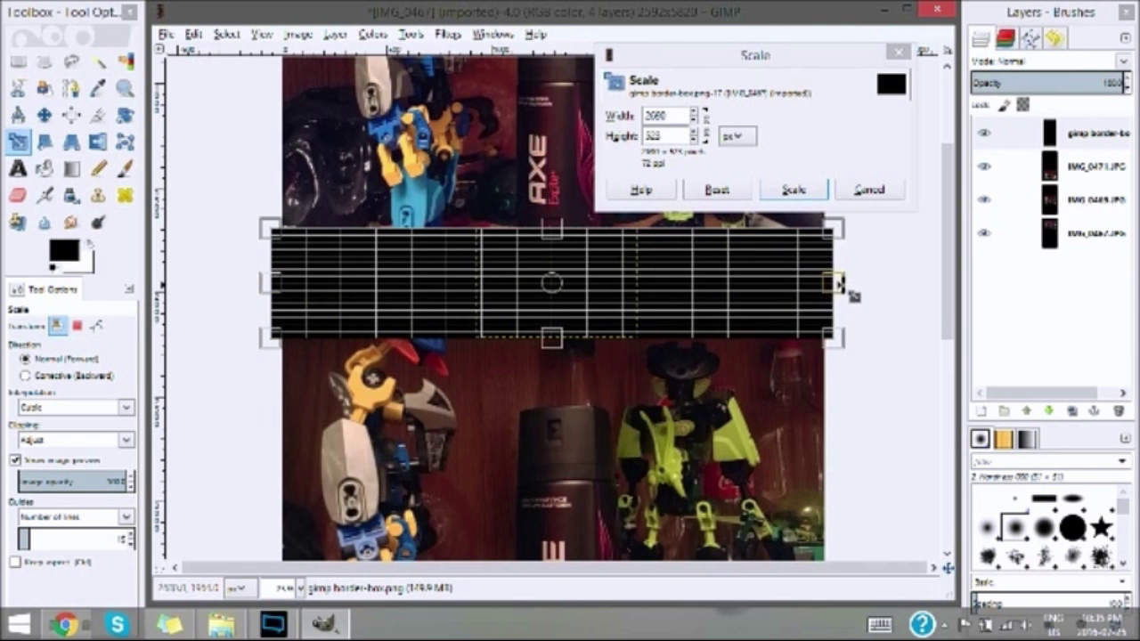
pyautogui.moveTo(539, 234); pyautogui.dragTo(570, 288)
pyautogui.moveTo(576, 346); pyautogui.dragTo(580, 300)
pyautogui.click(791, 191)
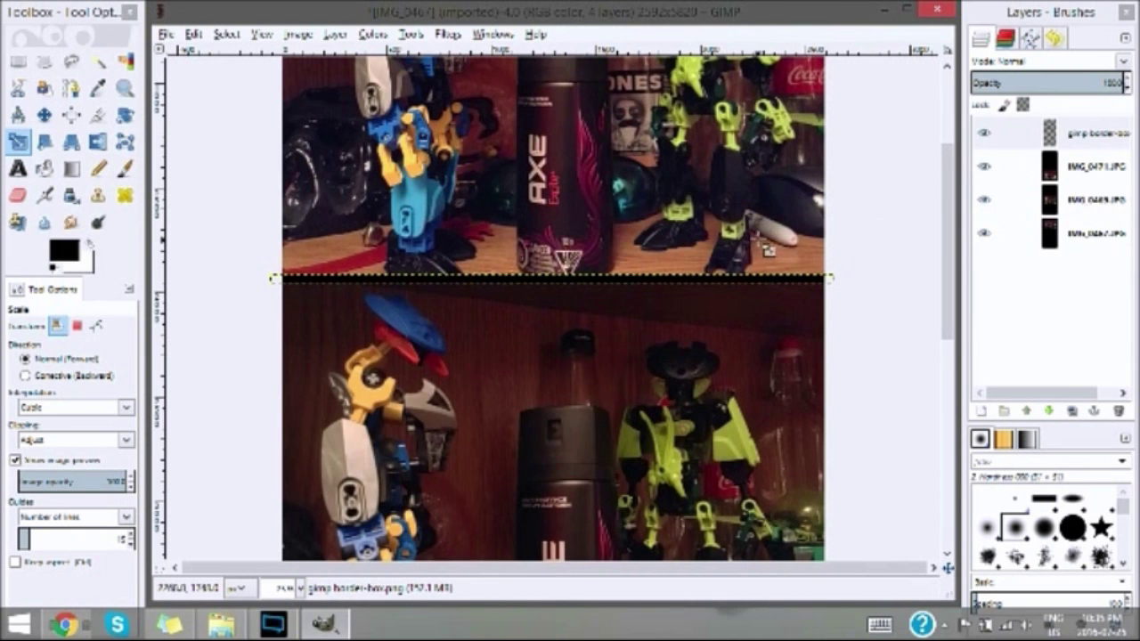
# Step: Duplicate the black strip layer and move the copy onto the seam between the second and third photos
pyautogui.moveTo(949, 262); pyautogui.dragTo(979, 294)
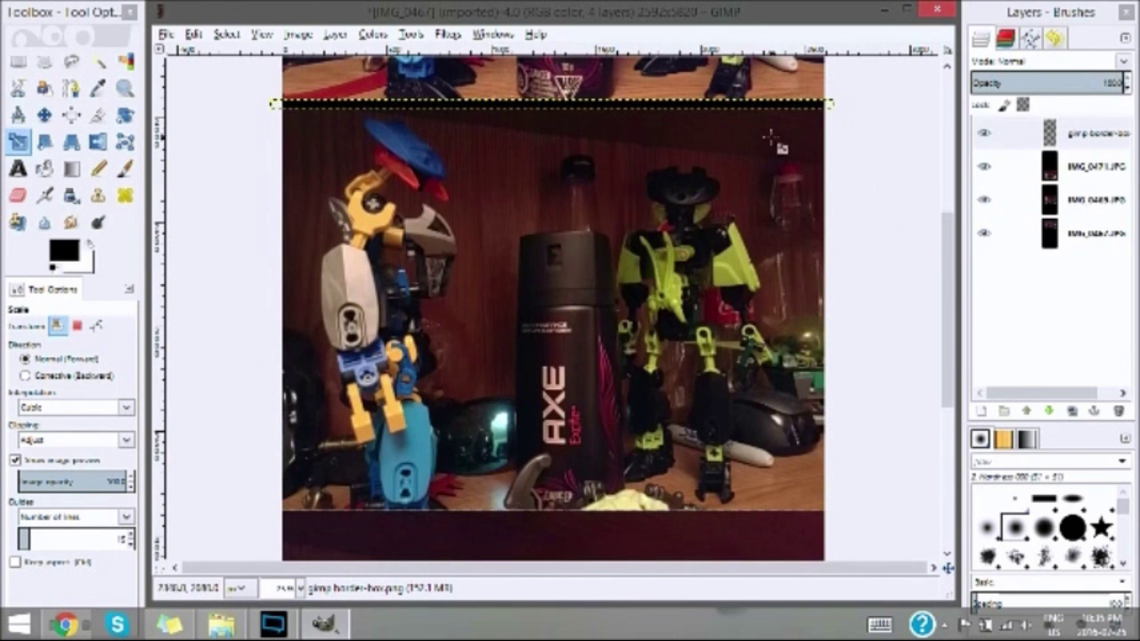
pyautogui.click(1071, 411)
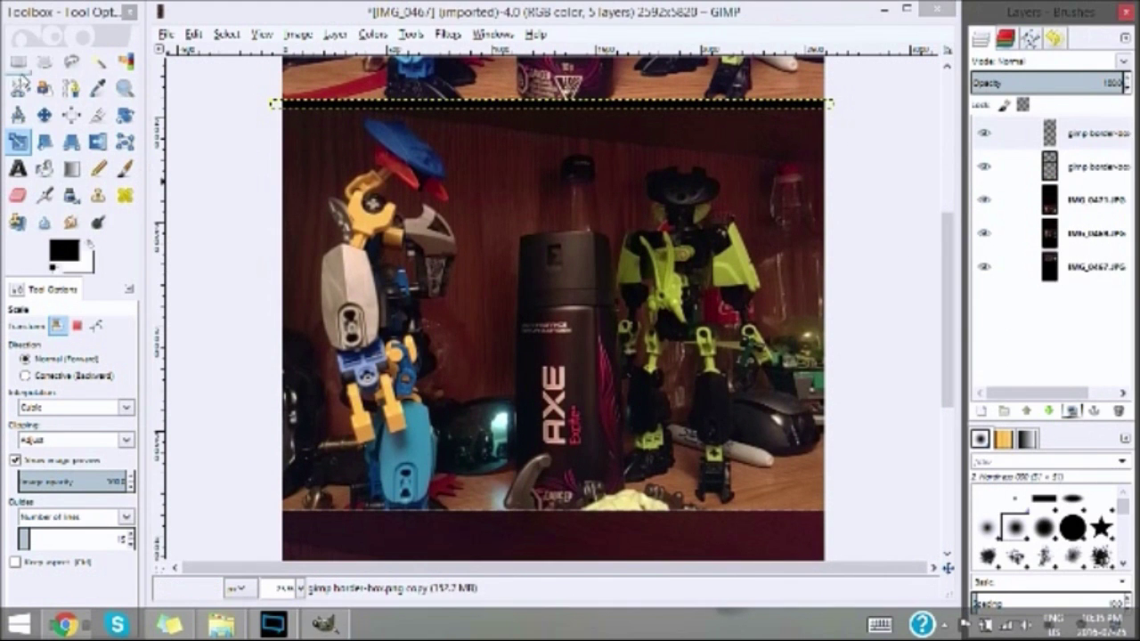
pyautogui.click(44, 114)
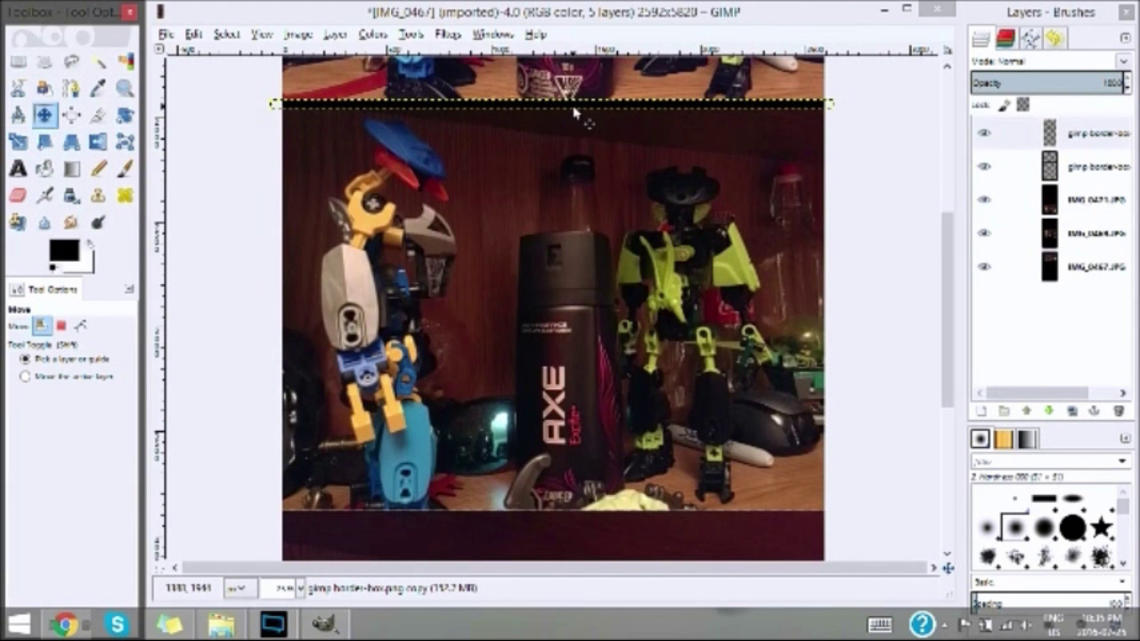
pyautogui.moveTo(572, 108); pyautogui.dragTo(577, 529)
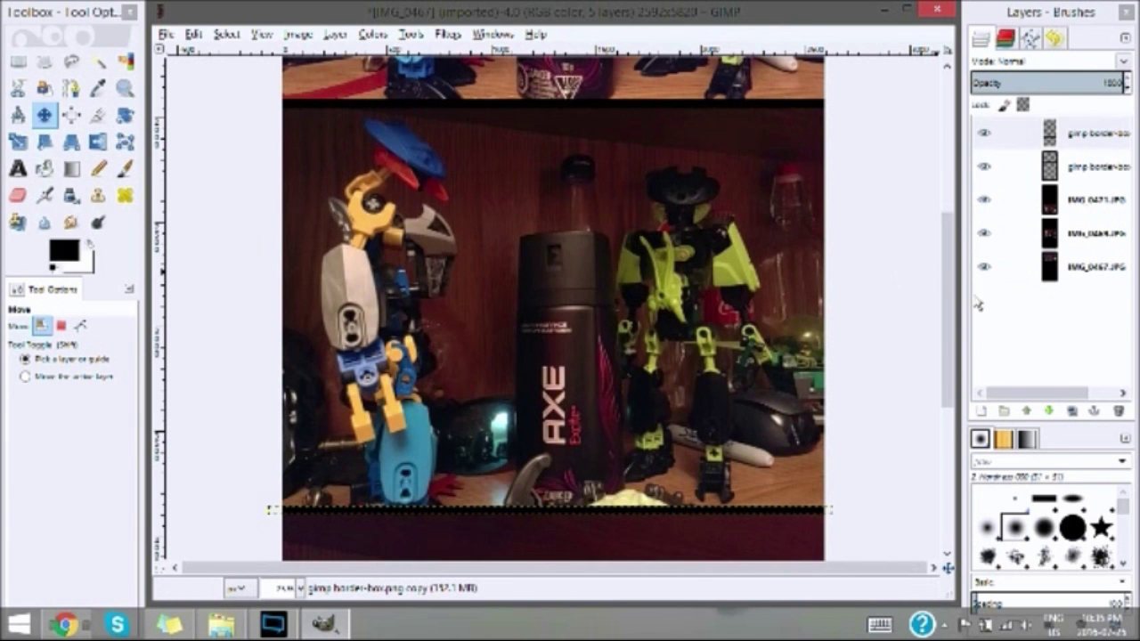
pyautogui.moveTo(950, 307); pyautogui.dragTo(992, 330)
pyautogui.scroll(-4, 955, 345)
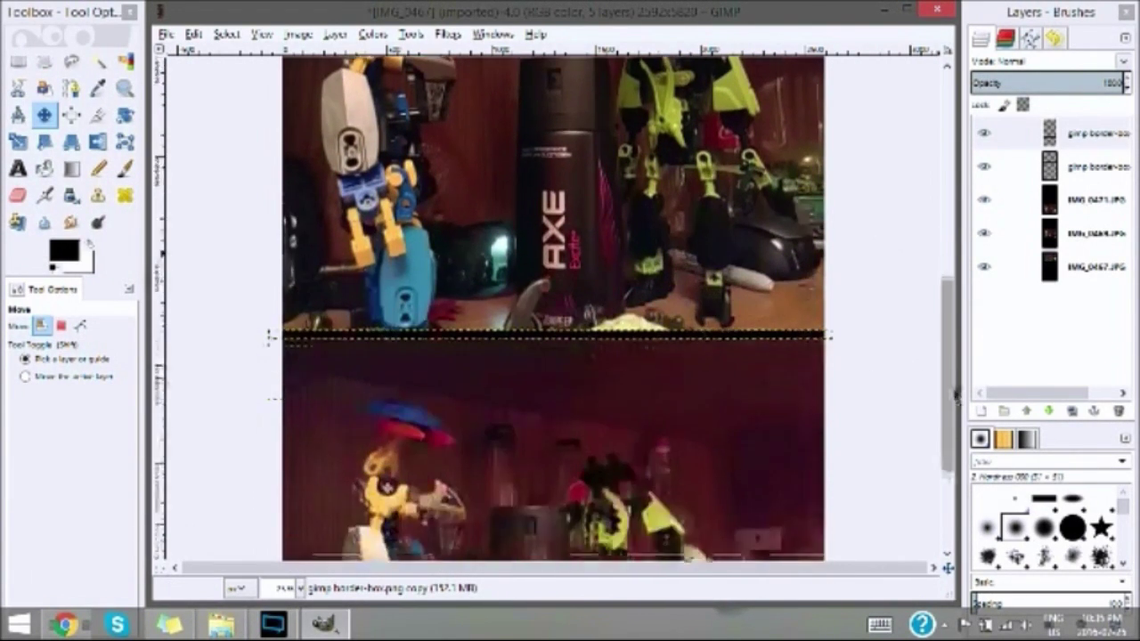
pyautogui.scroll(3, 955, 356)
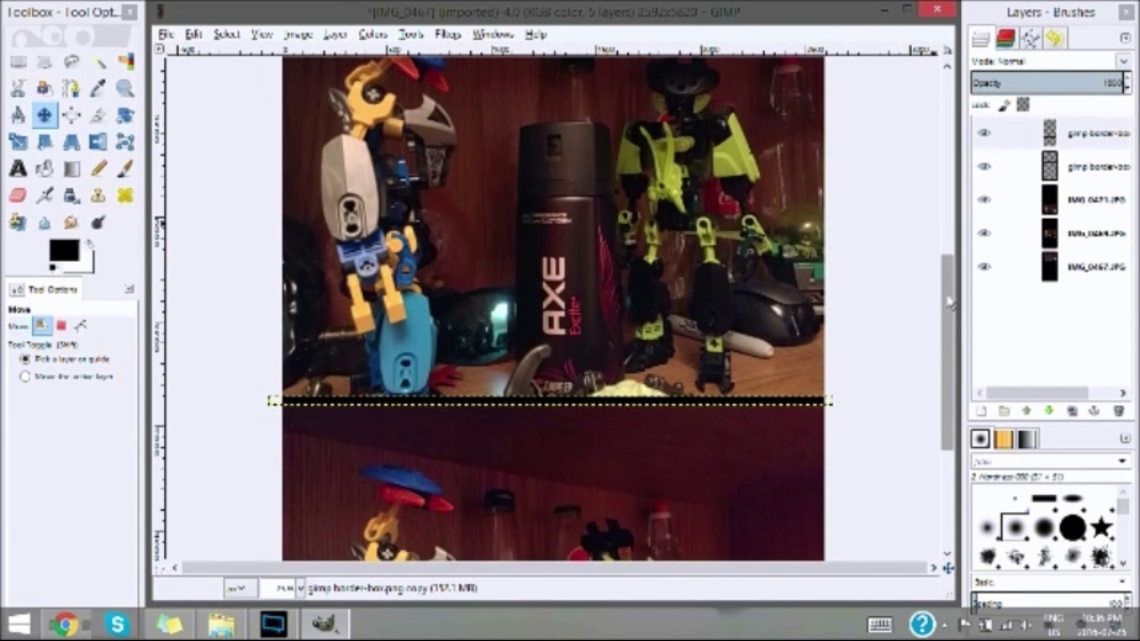
pyautogui.scroll(-3, 951, 301)
pyautogui.scroll(3, 953, 296)
pyautogui.moveTo(953, 295); pyautogui.dragTo(958, 100)
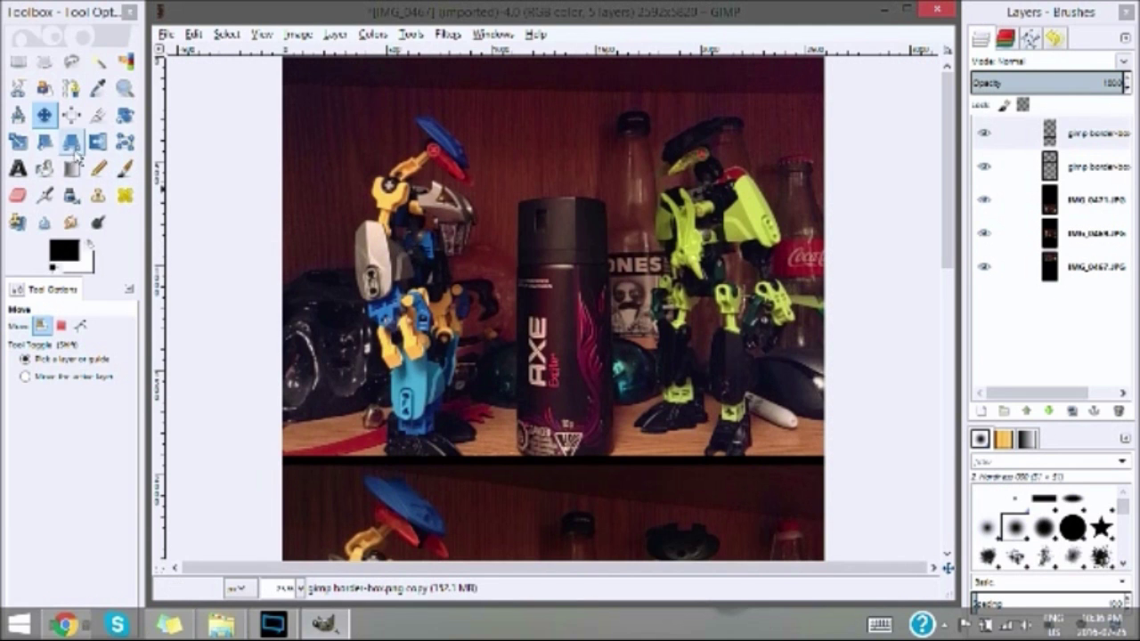
# Step: Set up the Text tool with a light blue colour and the Segoe Script Bold font
pyautogui.click(18, 168)
pyautogui.click(82, 436)
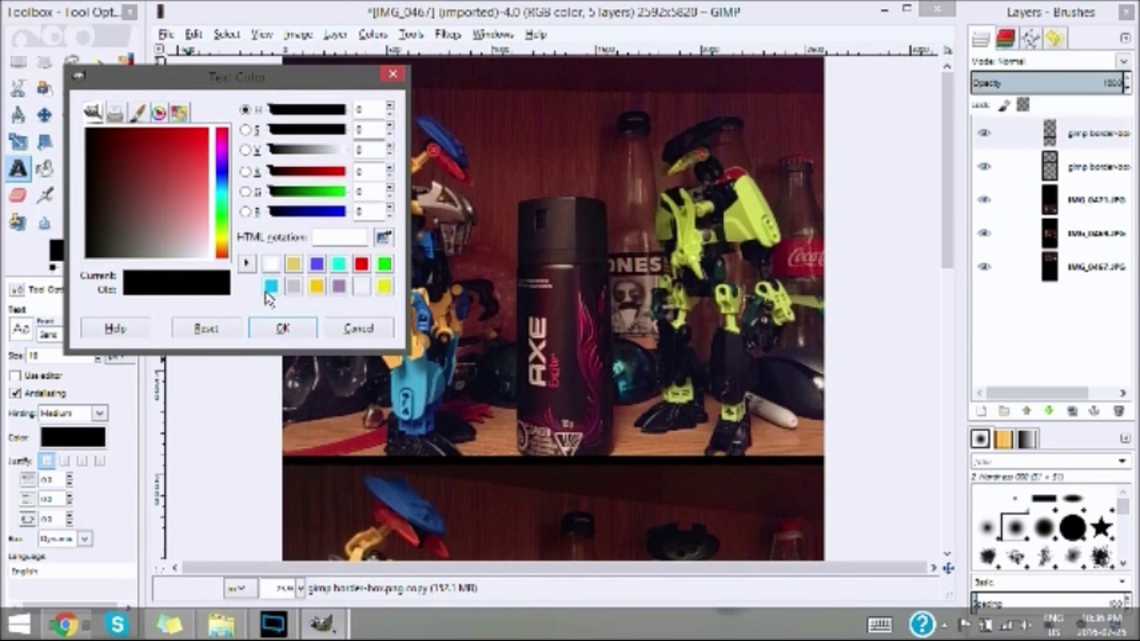
pyautogui.click(271, 286)
pyautogui.click(283, 328)
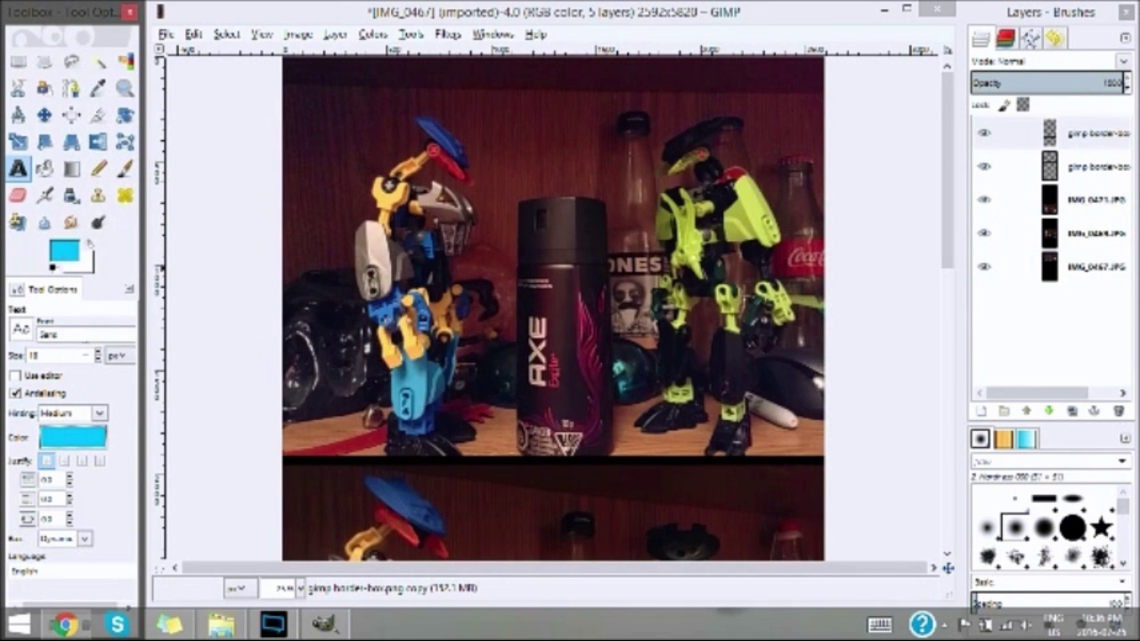
pyautogui.click(22, 331)
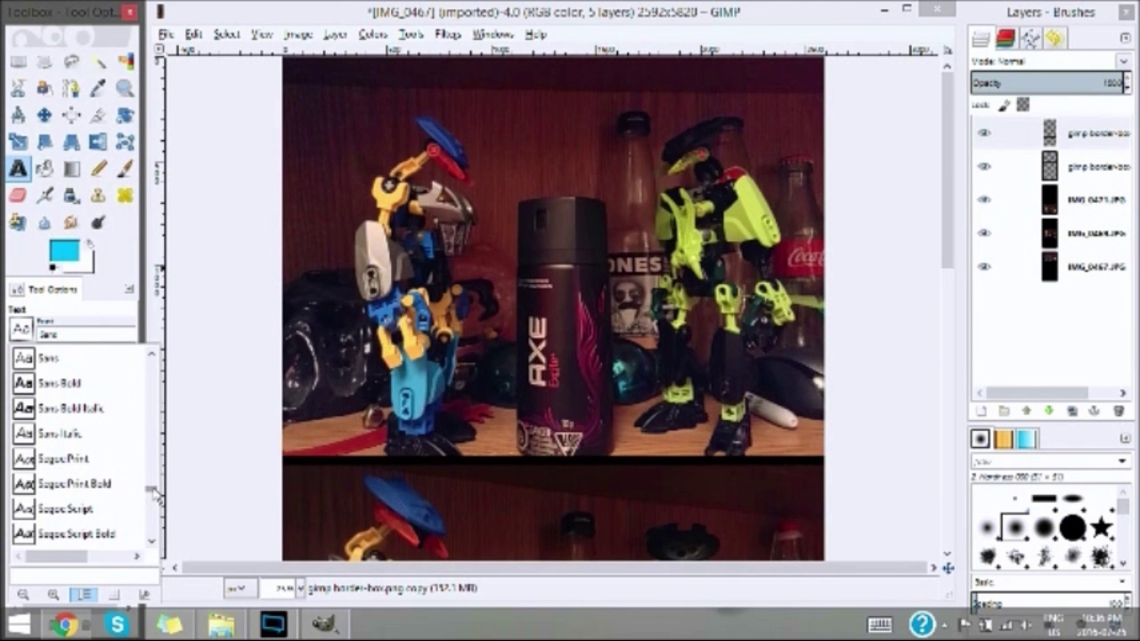
pyautogui.moveTo(154, 488)
pyautogui.mouseDown()
pyautogui.moveTo(154, 470)
pyautogui.moveTo(159, 508)
pyautogui.mouseUp()
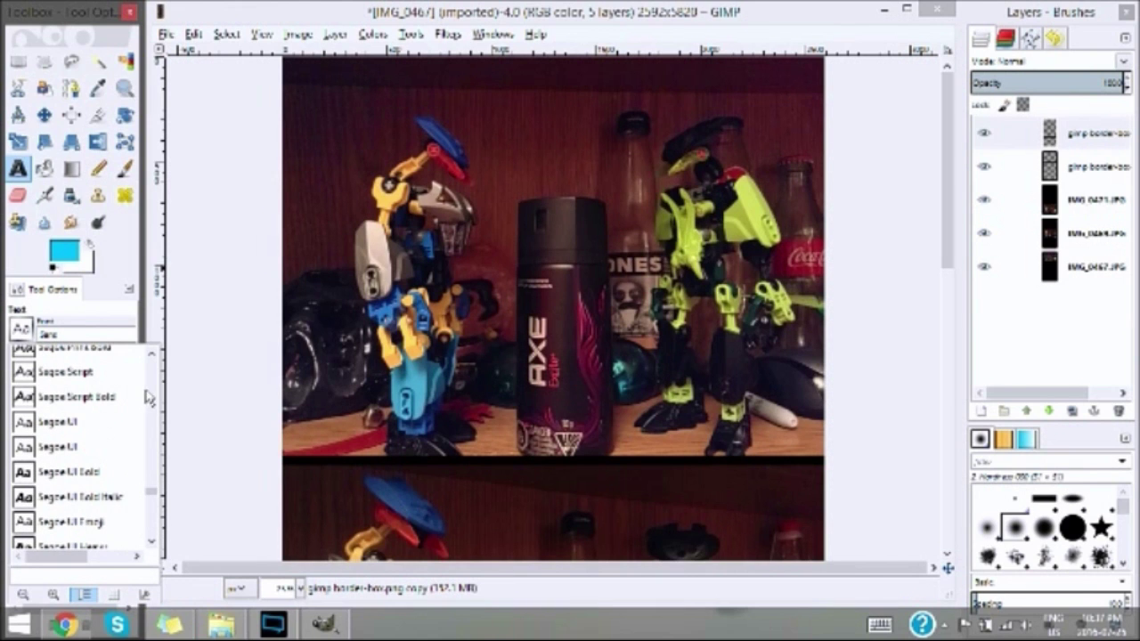
pyautogui.click(112, 401)
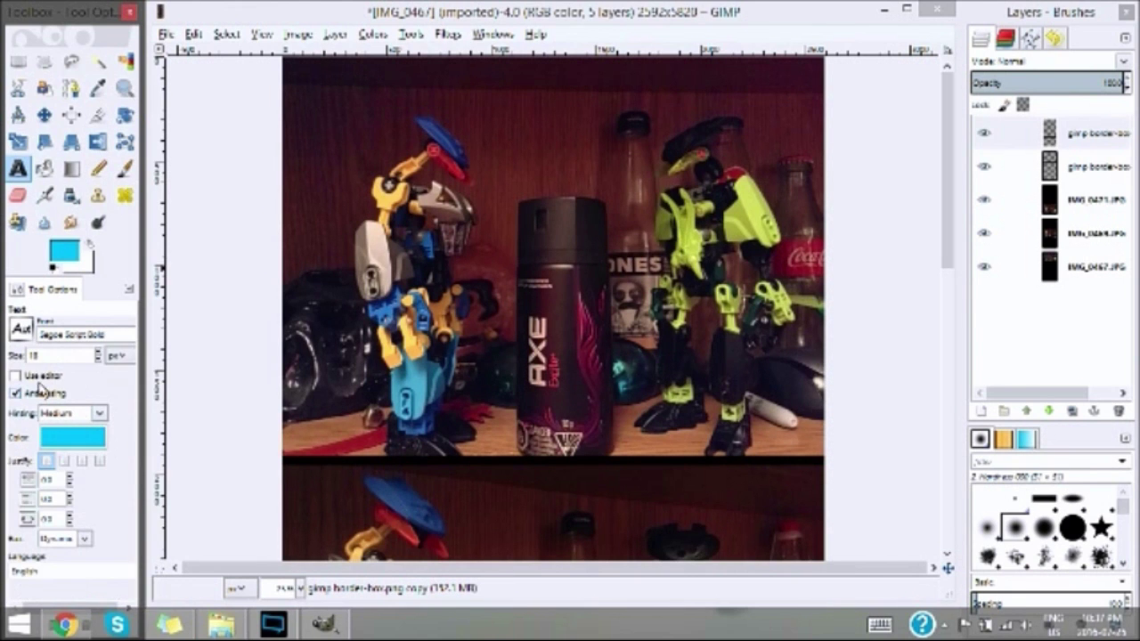
# Step: Set the text size to 60 px, draw a text box about 624 x 344 px above the can in the first photo, and centre its text
pyautogui.scroll(8, 99, 356)
pyautogui.scroll(-4, 100, 360)
pyautogui.scroll(-2, 101, 365)
pyautogui.moveTo(951, 218)
pyautogui.mouseDown()
pyautogui.moveTo(951, 263)
pyautogui.moveTo(951, 218)
pyautogui.mouseUp()
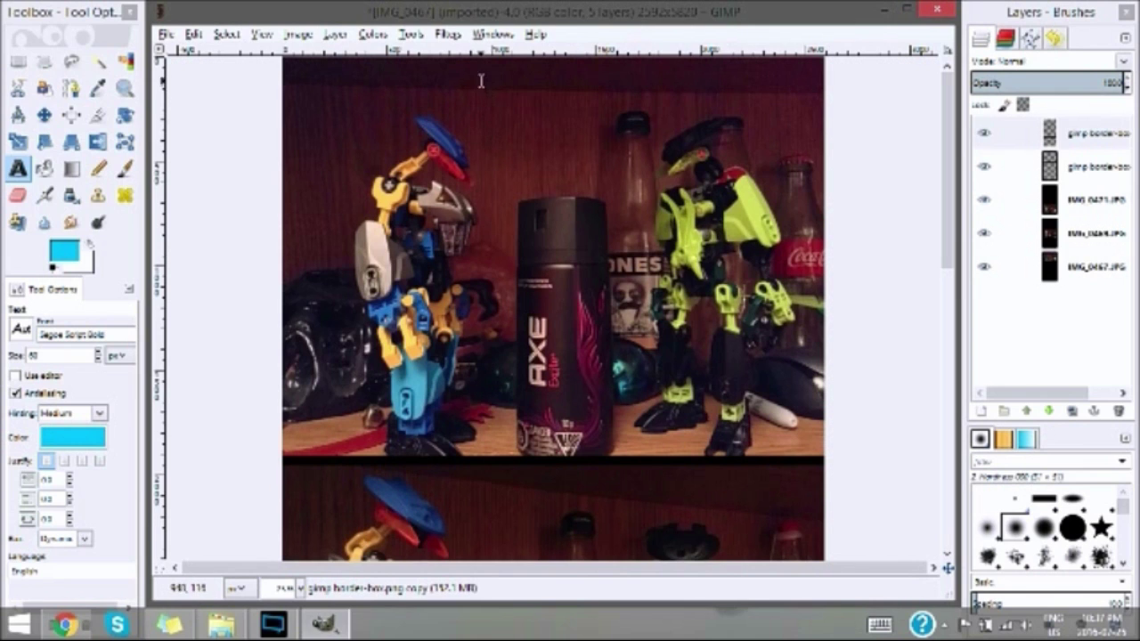
pyautogui.moveTo(481, 82); pyautogui.dragTo(611, 169)
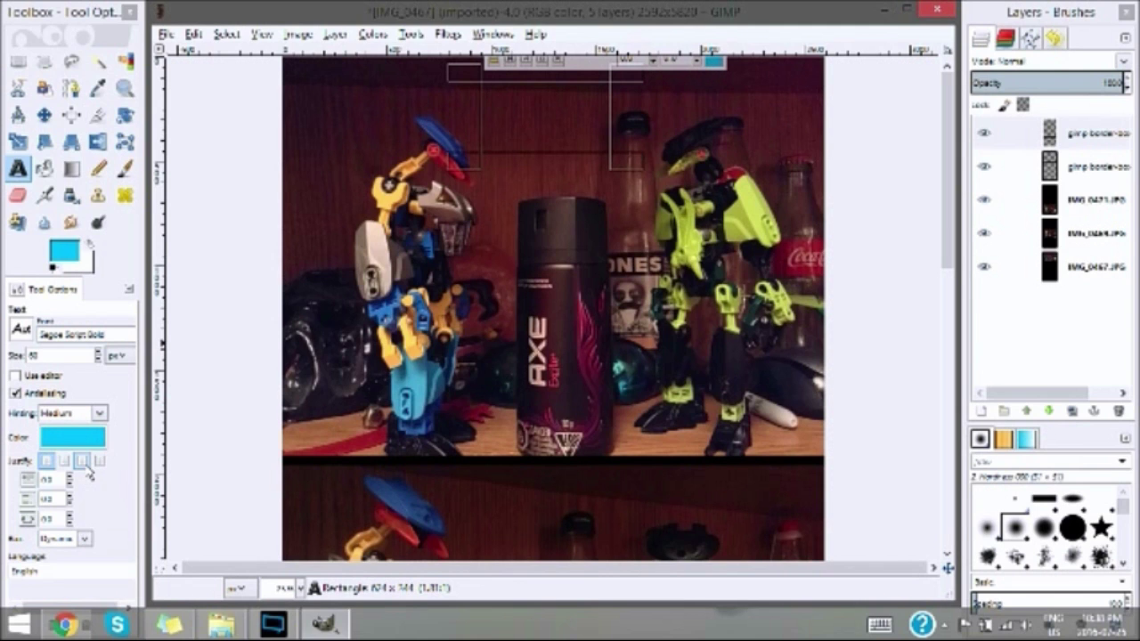
pyautogui.click(82, 462)
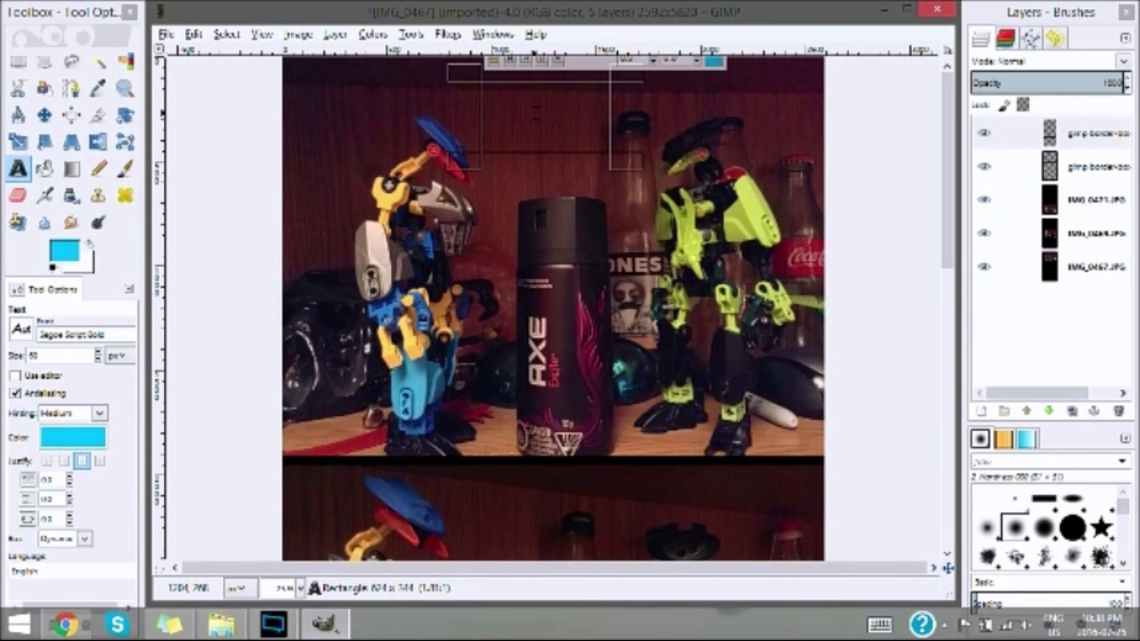
# Step: Enter the caption "So this is the smell of nightmares I heard about." and widen its text box to fit
pyautogui.write('So this is the')
pyautogui.press('Return')
pyautogui.write('small')
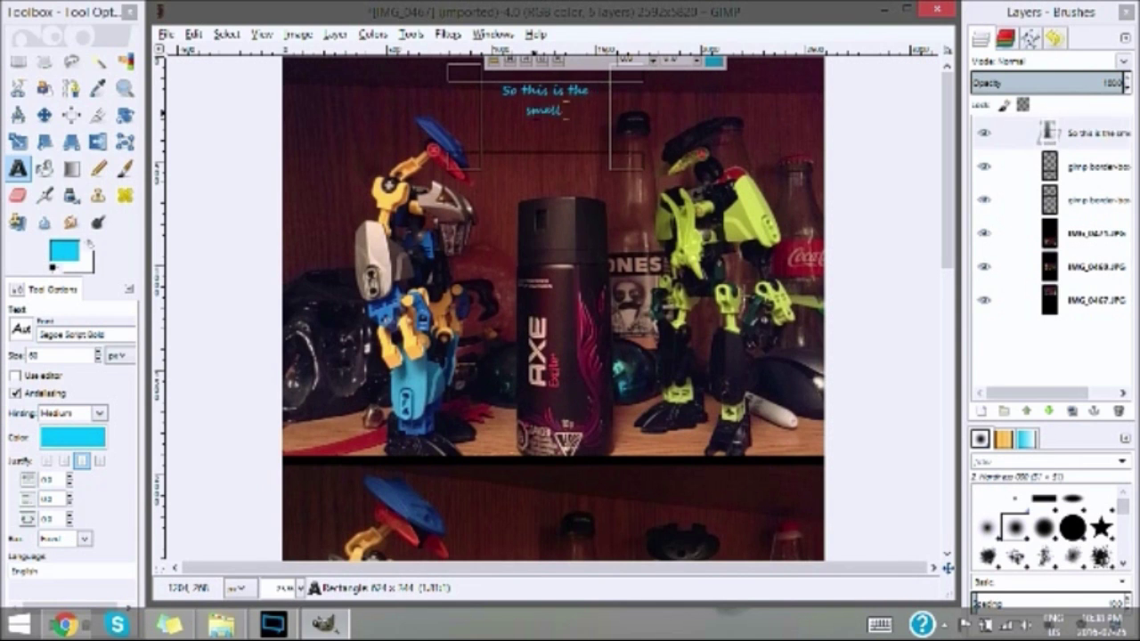
pyautogui.write(' of nightmares I heard about')
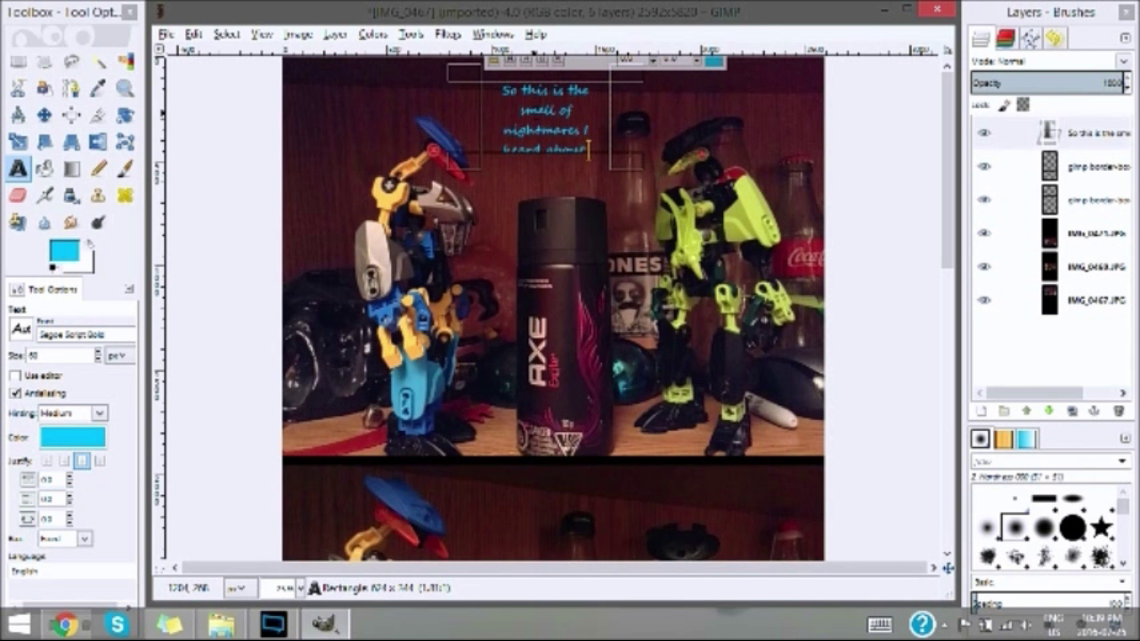
pyautogui.moveTo(627, 162); pyautogui.dragTo(666, 169)
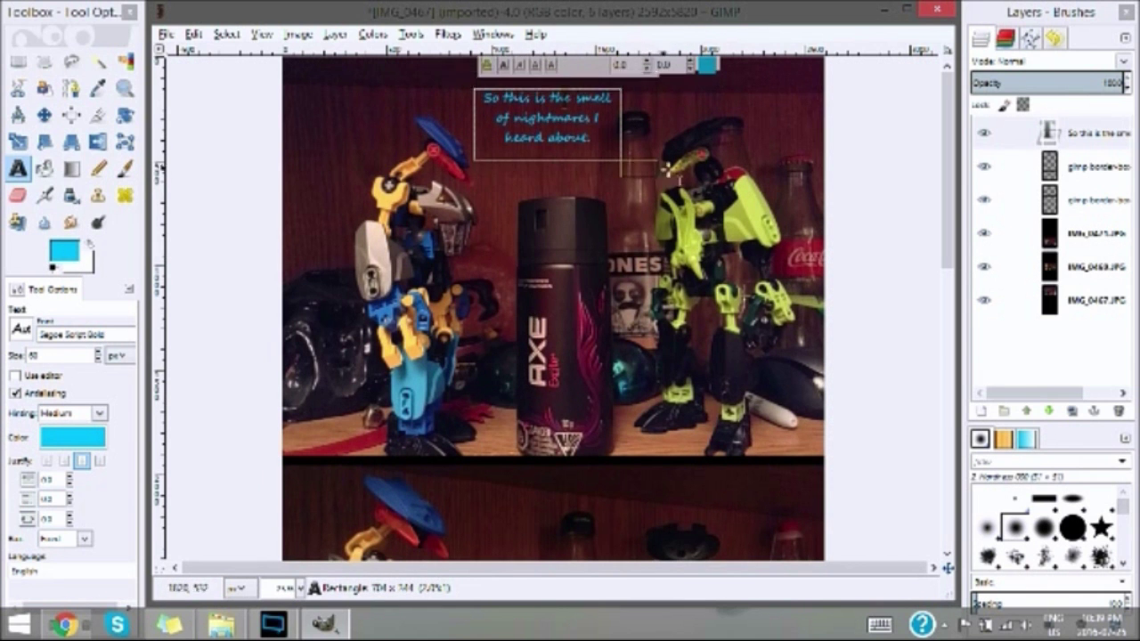
# Step: Add the light blue caption "Uhh..." near the upper edge of the second photo
pyautogui.moveTo(944, 243); pyautogui.dragTo(953, 511)
pyautogui.click(492, 124)
pyautogui.write('Lies')
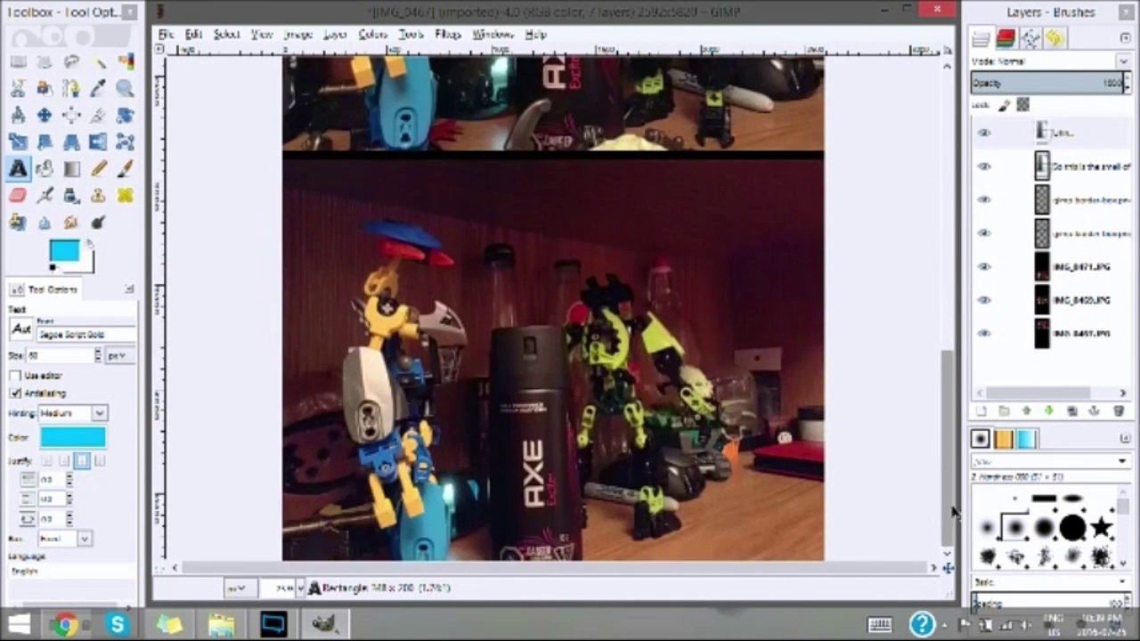
# Step: Add the light blue caption "Can we please just get rid of that thing?" near the upper edge of the third photo
pyautogui.moveTo(450, 170); pyautogui.dragTo(672, 258)
pyautogui.write('Can we please')
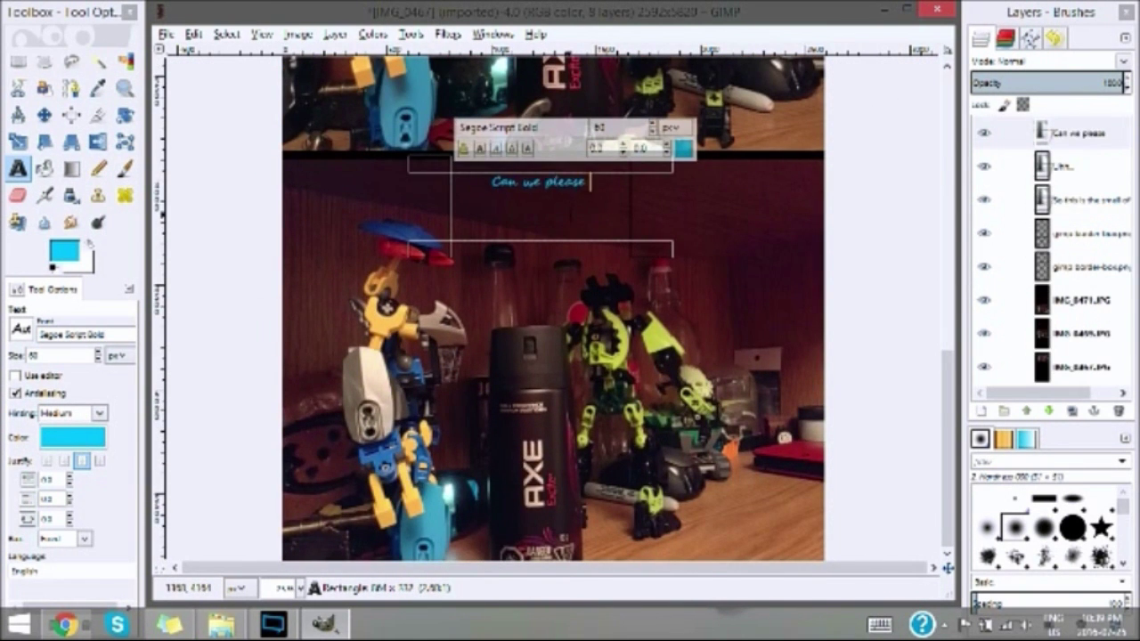
pyautogui.write(' just get rid of that thing?')
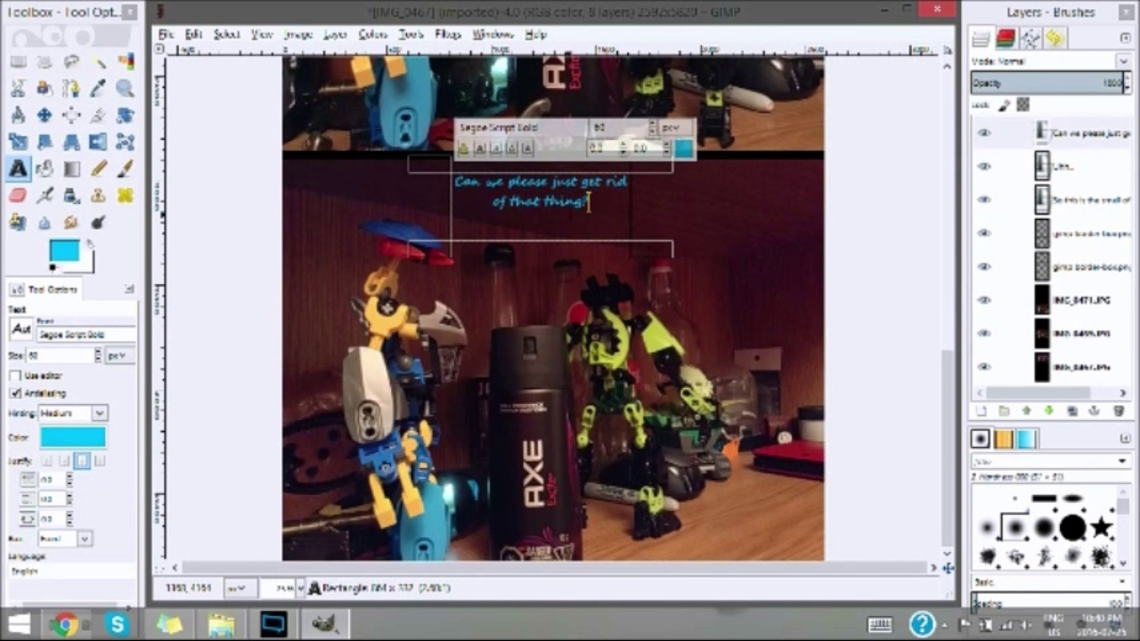
# Step: Draw a text box between the can and the green figure in the first photo, with bright green colour and MingLiU-ExtB font
pyautogui.moveTo(950, 383); pyautogui.dragTo(951, 105)
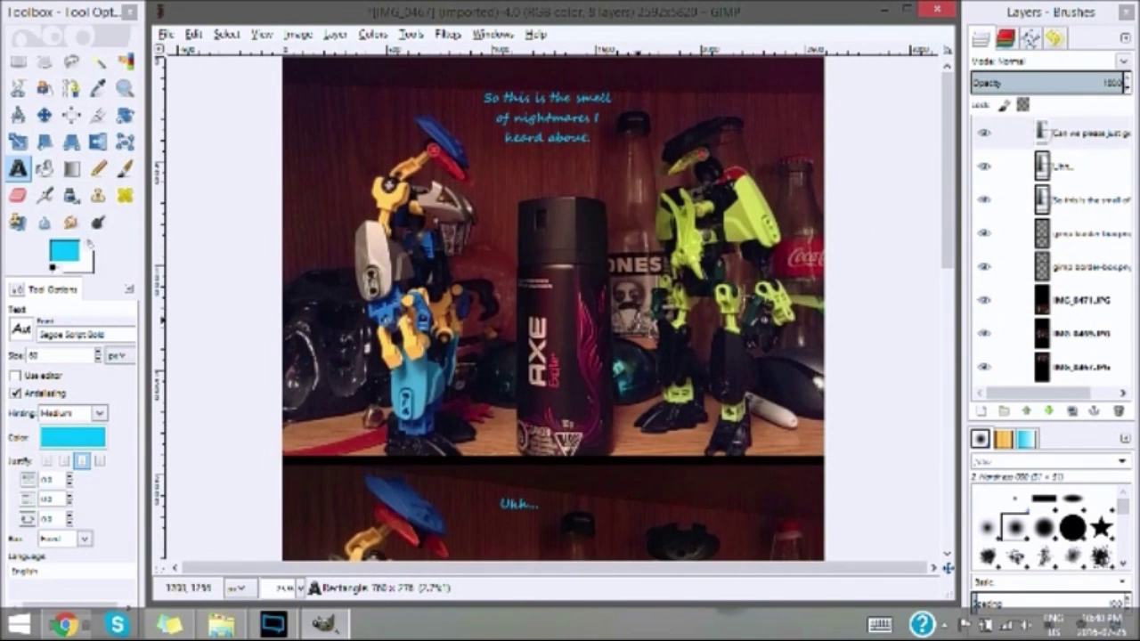
pyautogui.moveTo(580, 296); pyautogui.dragTo(701, 394)
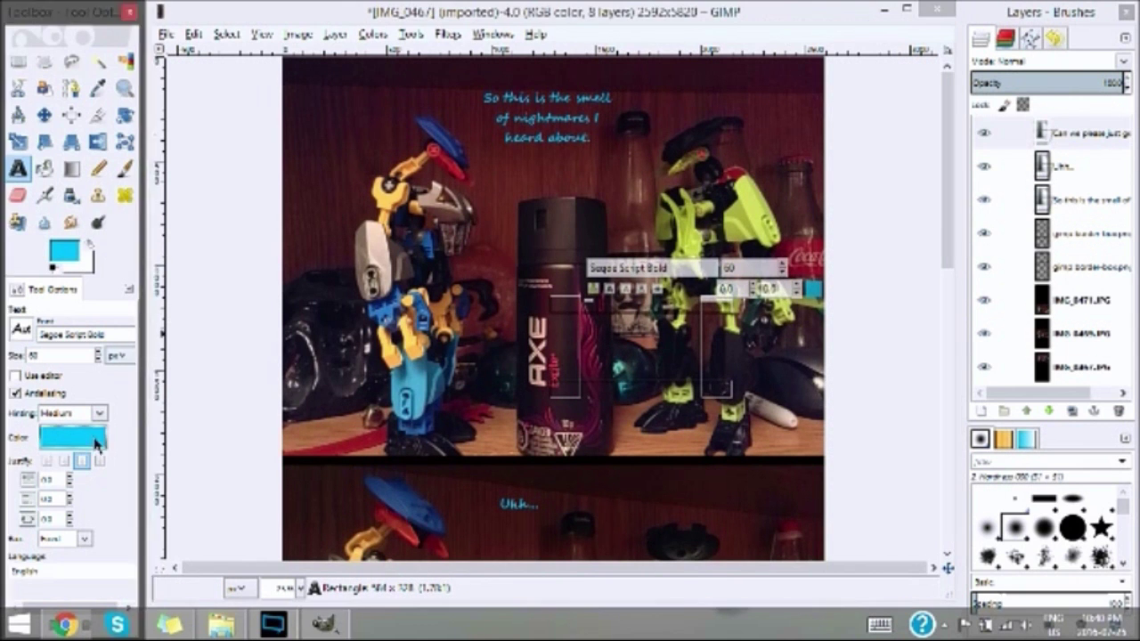
pyautogui.click(96, 442)
pyautogui.click(265, 281)
pyautogui.click(280, 326)
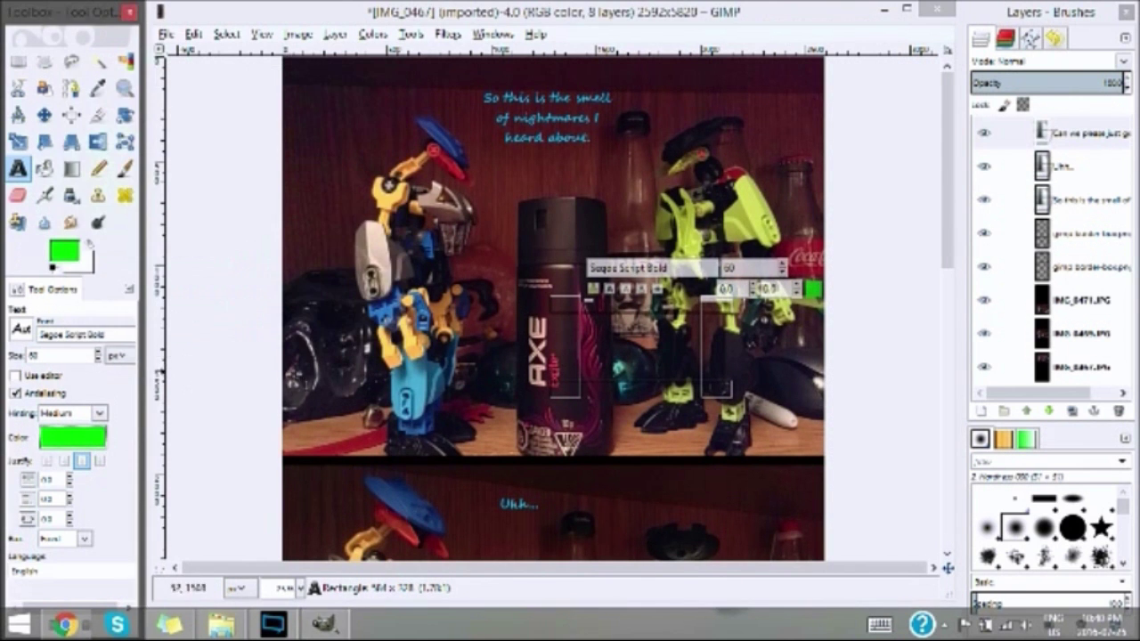
pyautogui.click(21, 328)
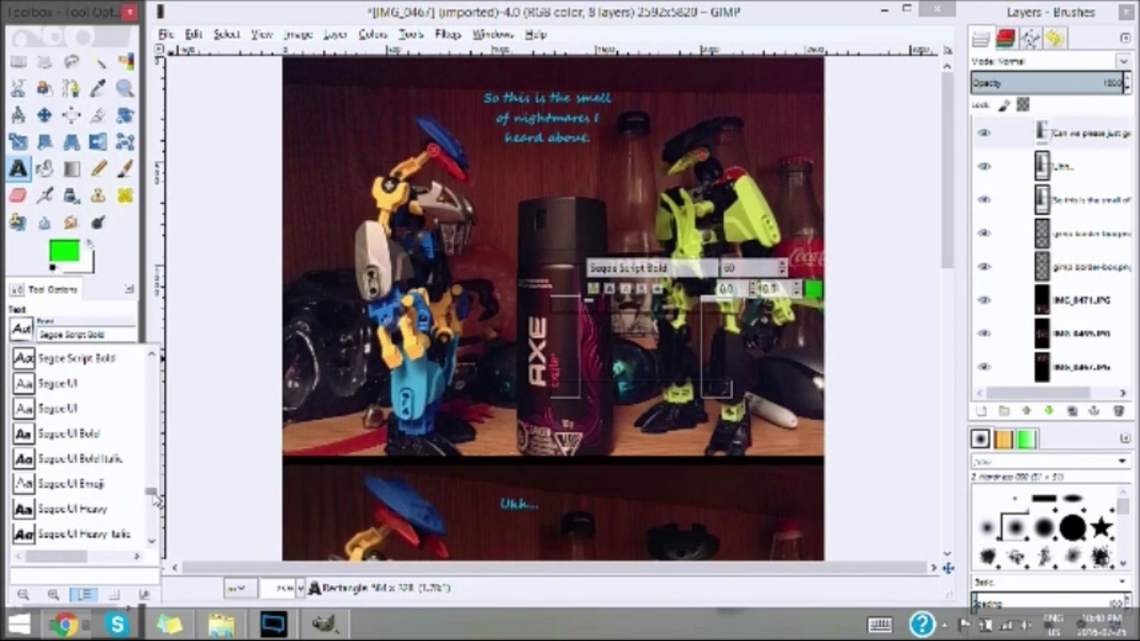
pyautogui.moveTo(154, 502); pyautogui.dragTo(155, 476)
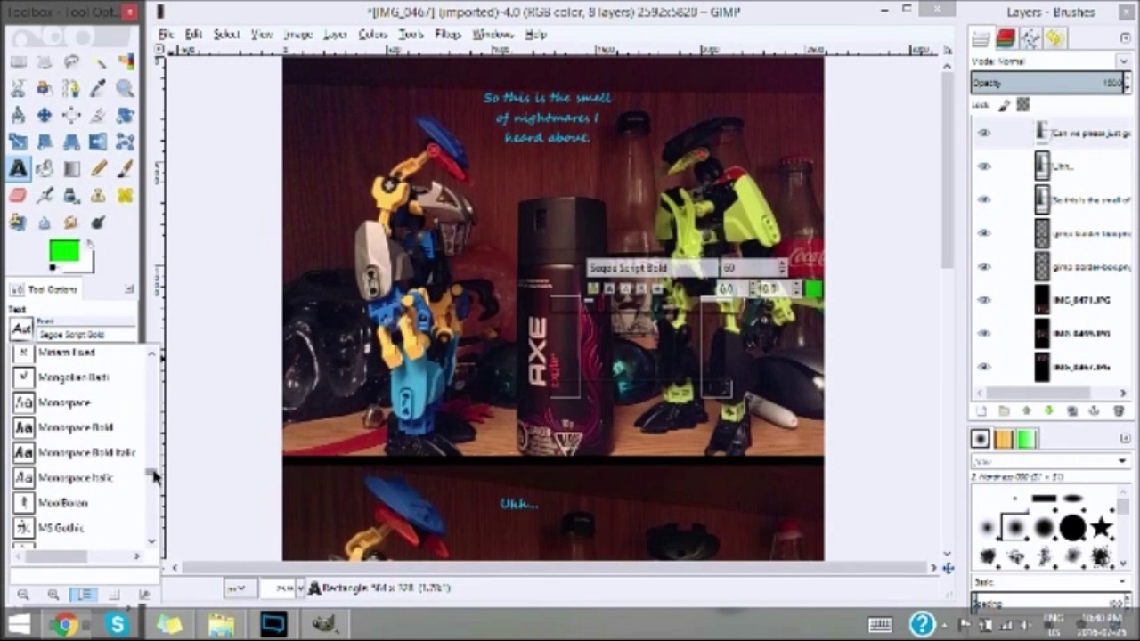
pyautogui.click(72, 356)
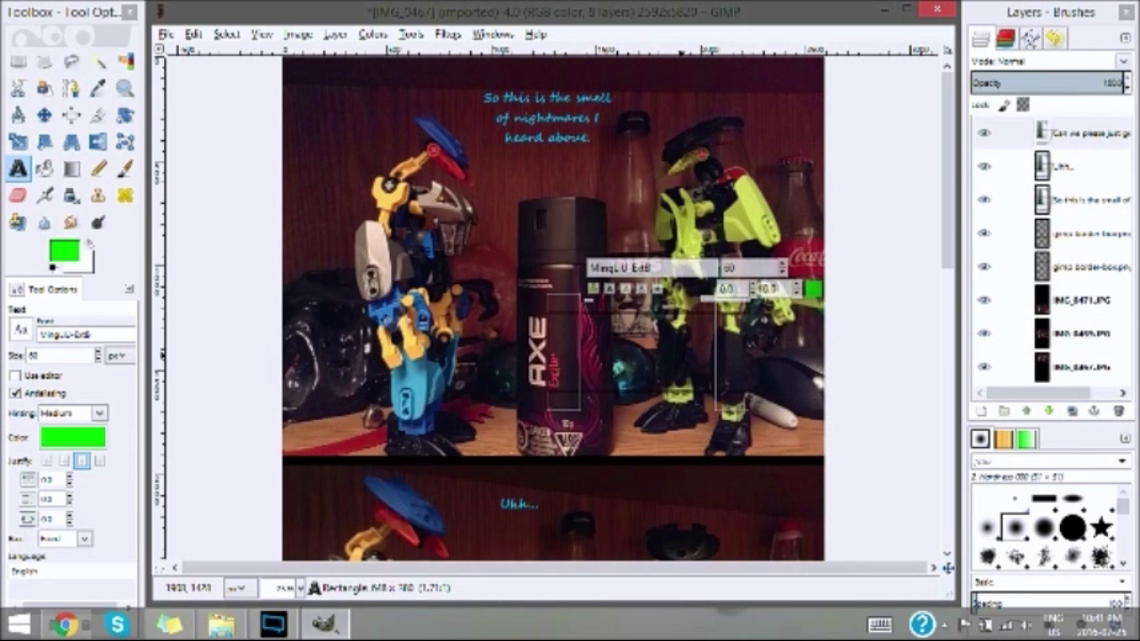
# Step: Enter the green caption "If what I hear is real, the name fits" and set its text size to 70 px
pyautogui.write('If what I hear is r')
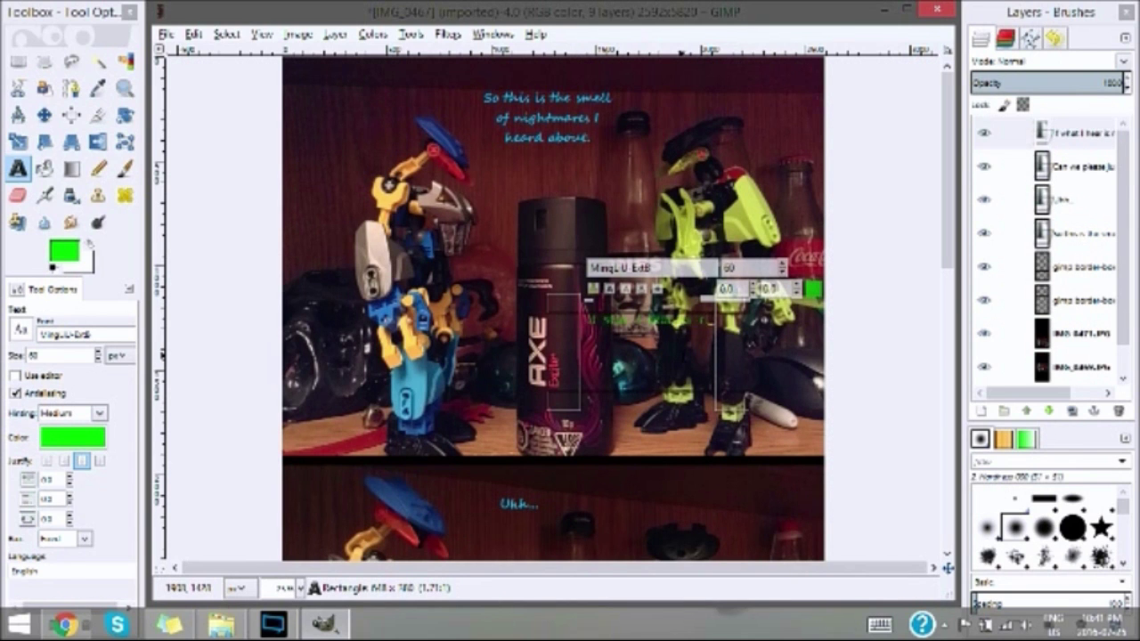
pyautogui.write('eal')
pyautogui.hotkey('ctrl', 'a')
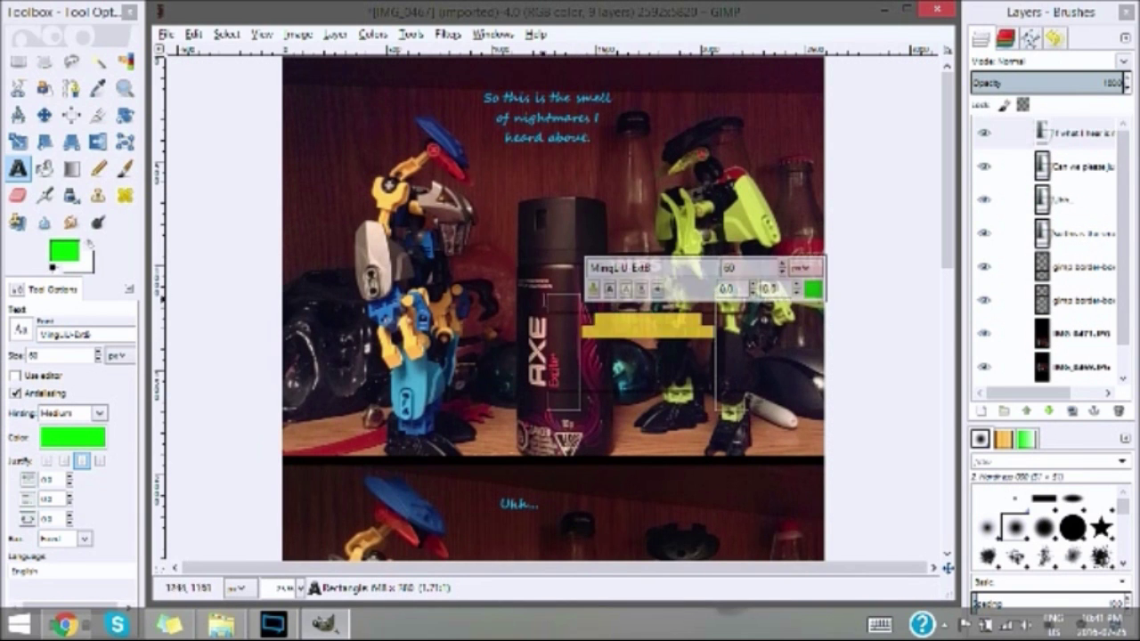
pyautogui.press('End')
pyautogui.write(', the name fits')
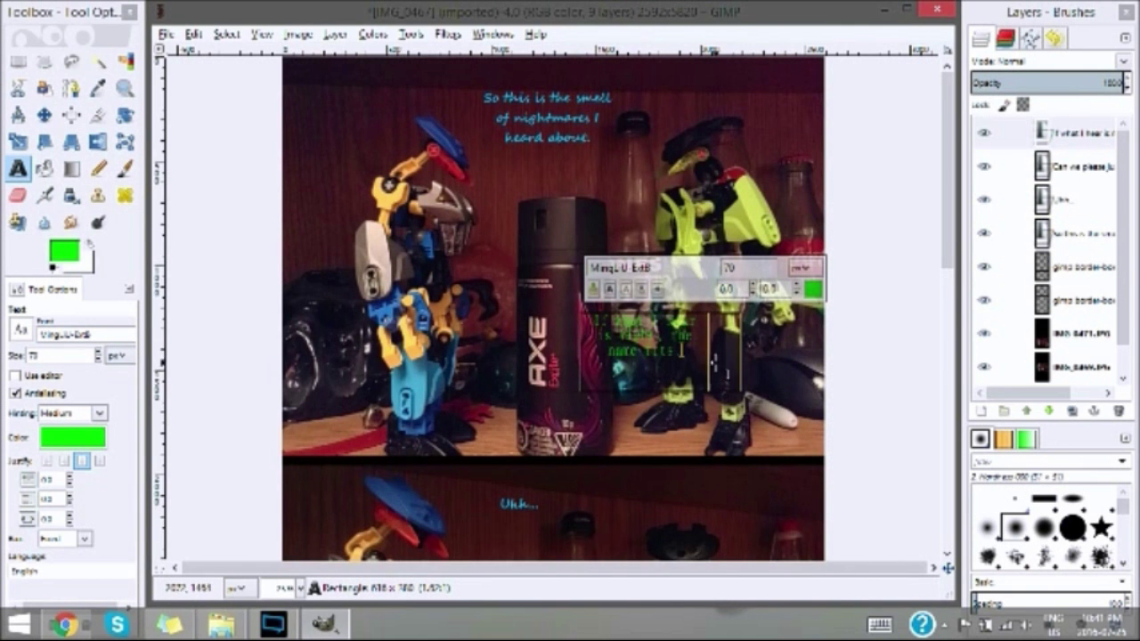
# Step: Add the green caption "O_o" just above the green figure in the third photo
pyautogui.scroll(-3, 953, 292)
pyautogui.moveTo(953, 292); pyautogui.dragTo(949, 526)
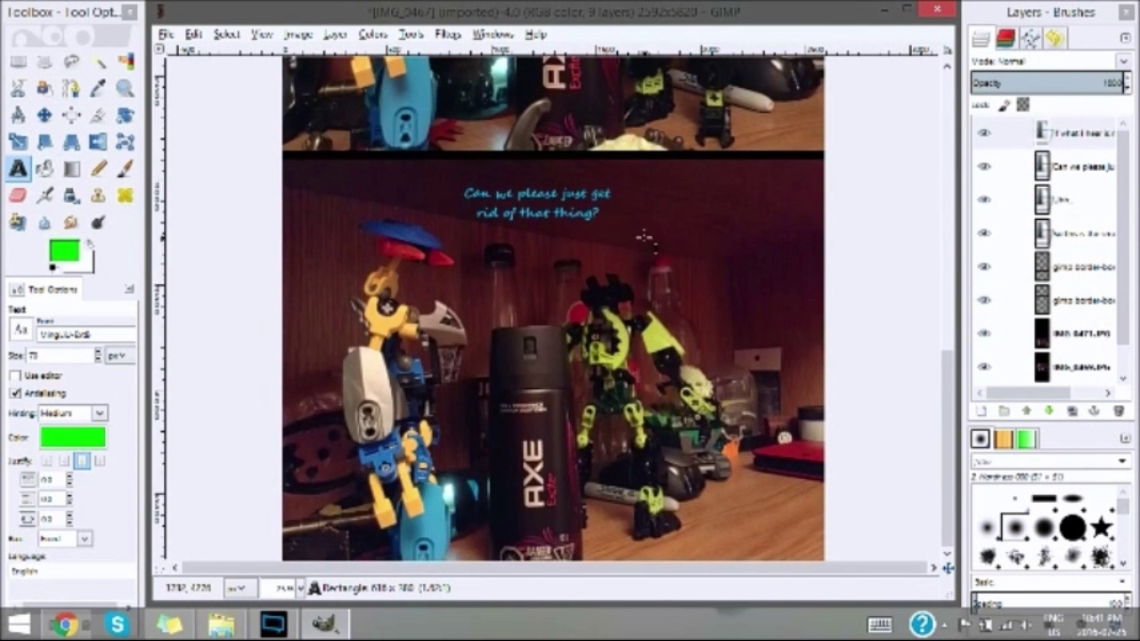
pyautogui.moveTo(634, 233); pyautogui.dragTo(736, 289)
pyautogui.write('O_o')
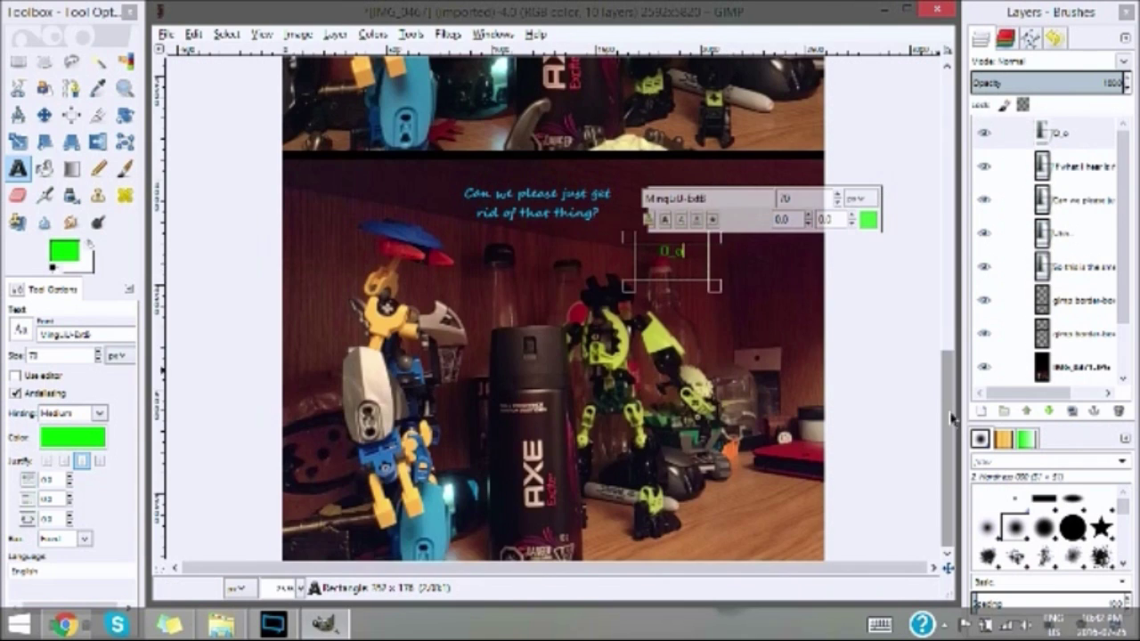
# Step: Draw a text box over the can's lower part in the second photo, and check the character fonts in the OpenOffice font list document
pyautogui.scroll(5, 552, 312)
pyautogui.moveTo(579, 351); pyautogui.dragTo(629, 401)
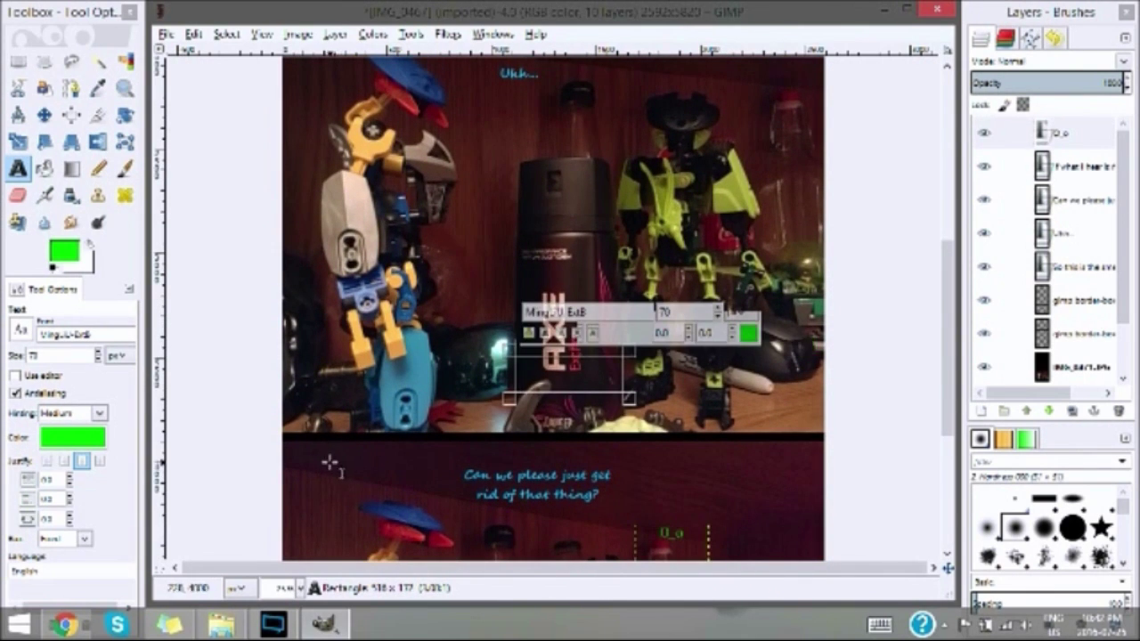
pyautogui.click(221, 624)
pyautogui.click(465, 203)
pyautogui.scroll(-5, 583, 277)
pyautogui.doubleClick(585, 277)
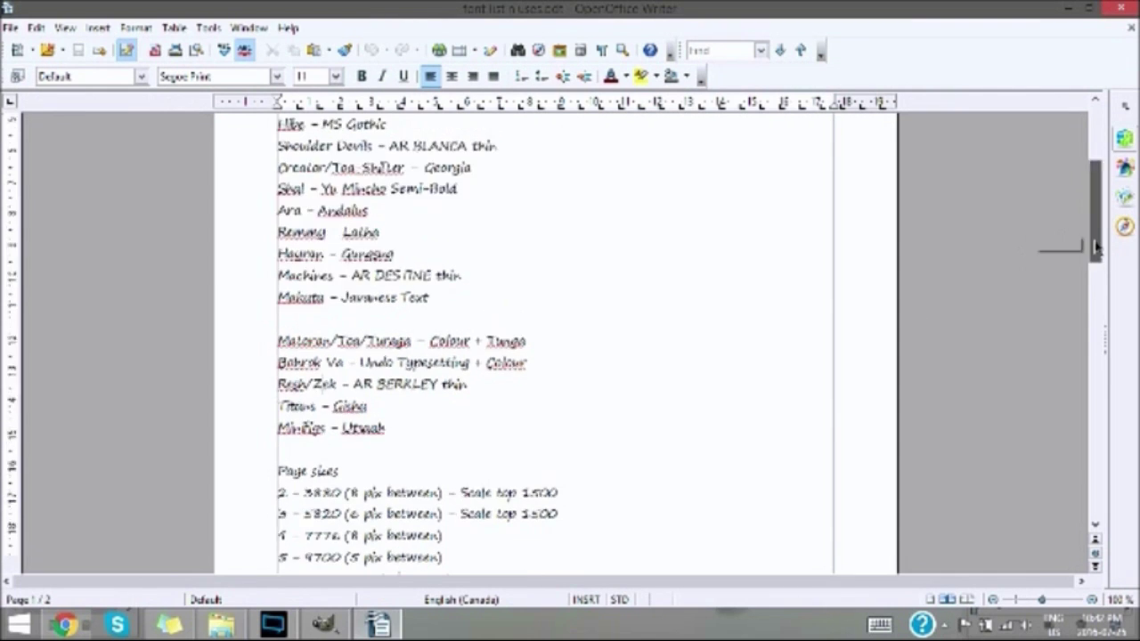
pyautogui.moveTo(1096, 249); pyautogui.dragTo(1098, 227)
pyautogui.hotkey('alt', 'Tab')
# Step: Set the text to yellow in the Nyala font and enter "*scuddle scuddle scuddle*" in the second photo's text box
pyautogui.click(81, 442)
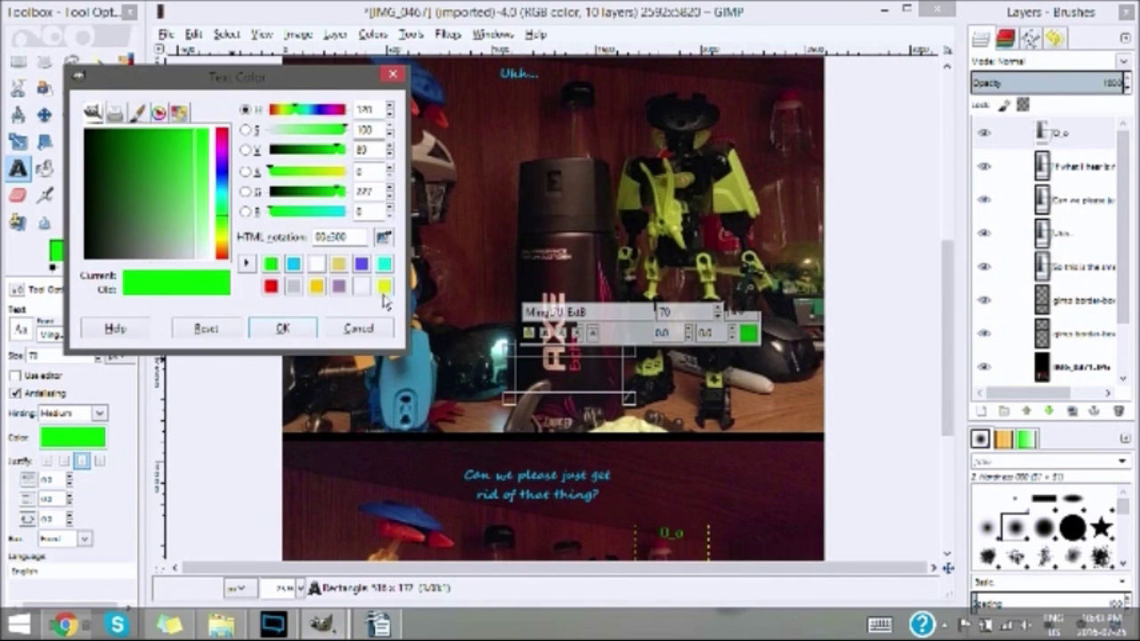
pyautogui.click(382, 294)
pyautogui.click(356, 326)
pyautogui.click(20, 330)
pyautogui.scroll(-5, 151, 475)
pyautogui.click(62, 375)
pyautogui.write('*squeaky sound*')
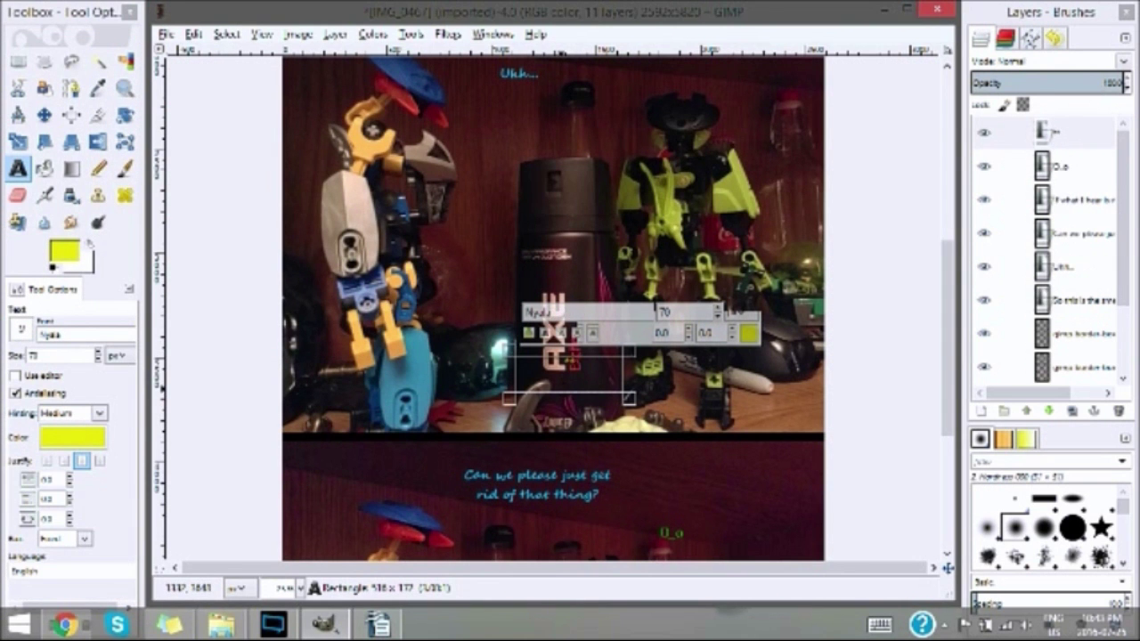
pyautogui.write('dle scuddle*')
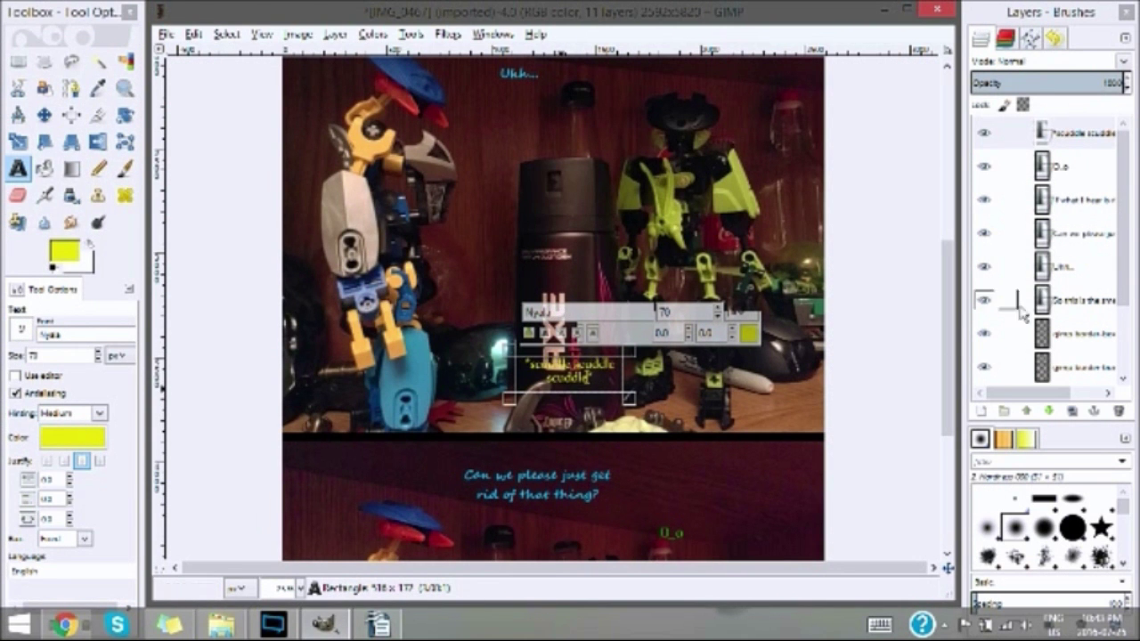
# Step: Add the yellow sound effect "*TWOP*" beside the green figure's outstretched arm in the third photo
pyautogui.scroll(-5, 773, 356)
pyautogui.moveTo(710, 333)
pyautogui.mouseDown()
pyautogui.moveTo(804, 372)
pyautogui.moveTo(783, 370)
pyautogui.mouseUp()
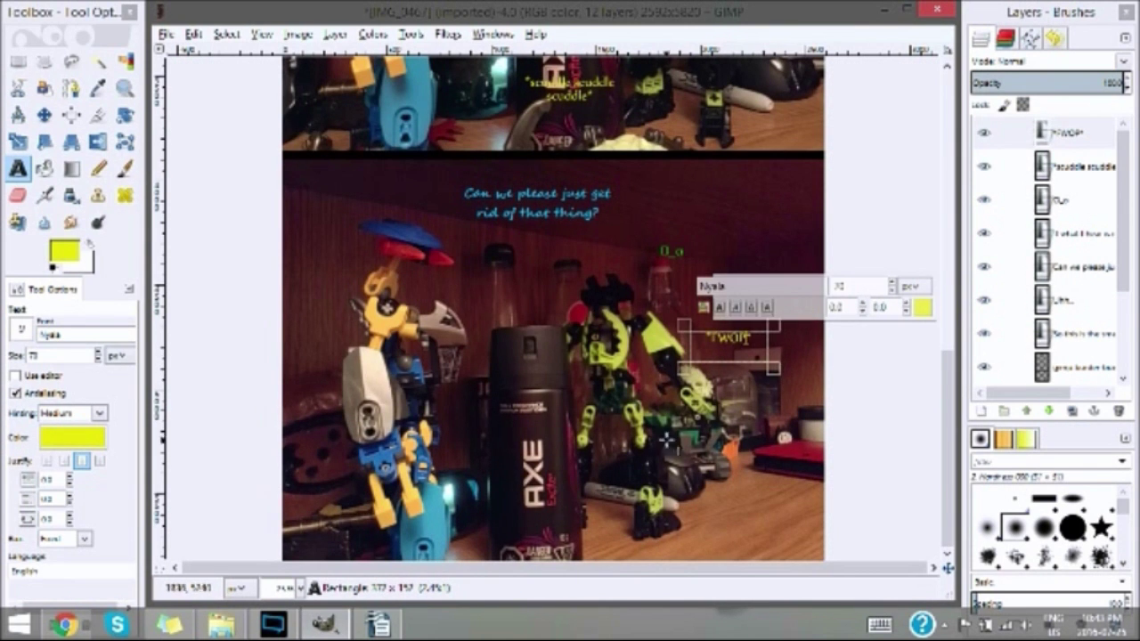
# Step: Set the text to golden yellow in the Georgia font for a text box over the green figure's legs in the third photo
pyautogui.click(67, 251)
pyautogui.click(187, 107)
pyautogui.click(282, 326)
pyautogui.click(20, 329)
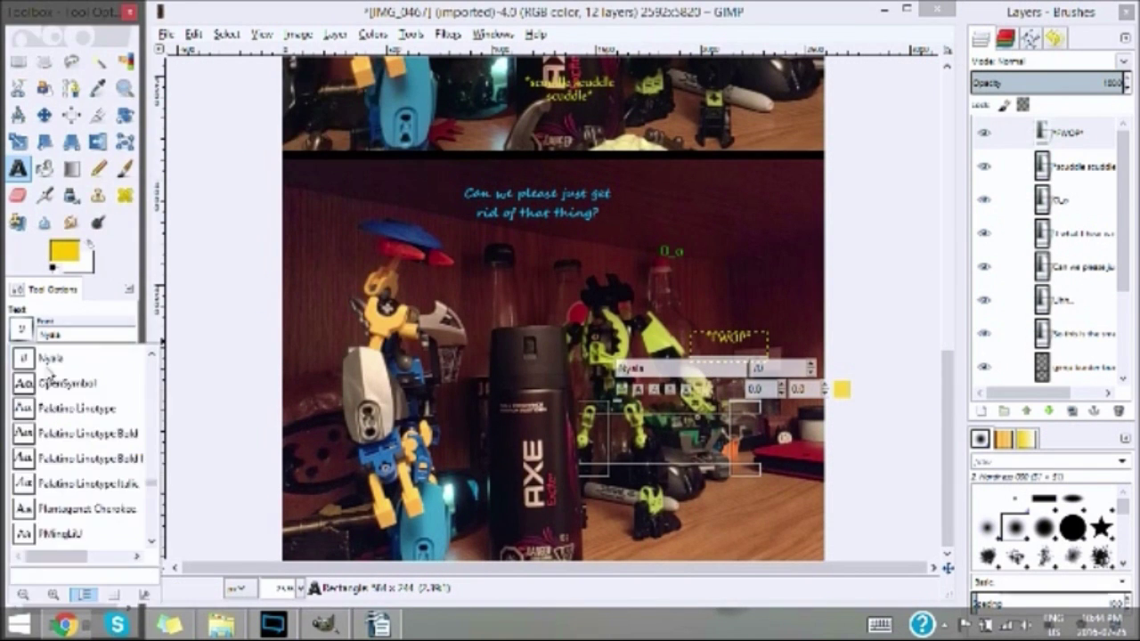
pyautogui.scroll(5, 156, 442)
pyautogui.scroll(5, 157, 443)
pyautogui.click(62, 385)
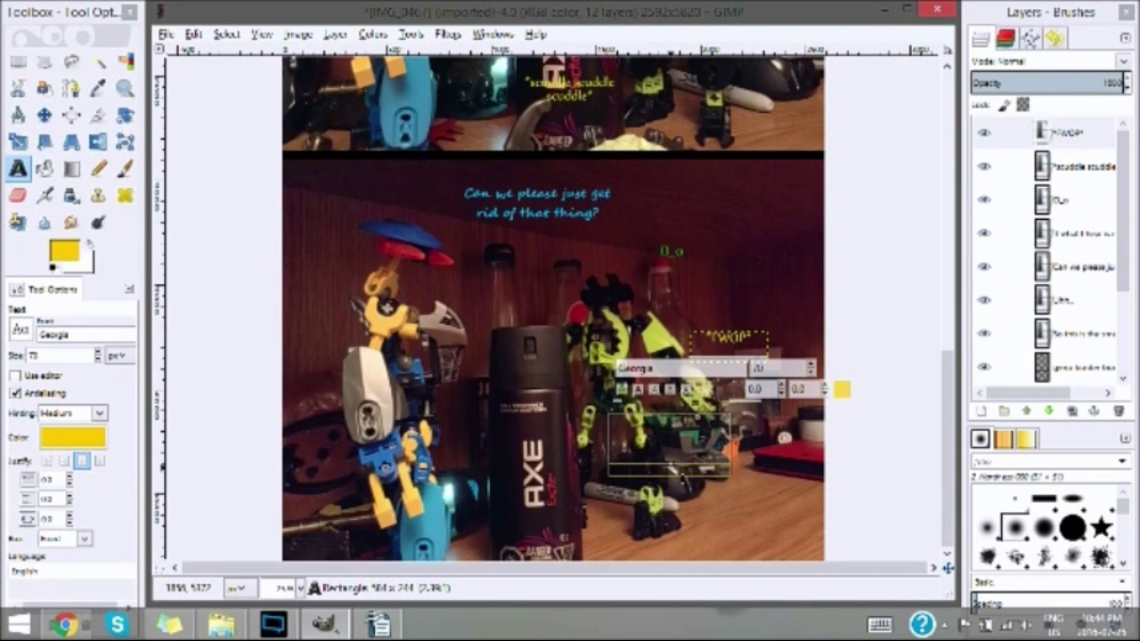
# Step: Enter the caption "No, he's staying." in the text box over the green figure's legs in the third photo
pyautogui.write('No!')
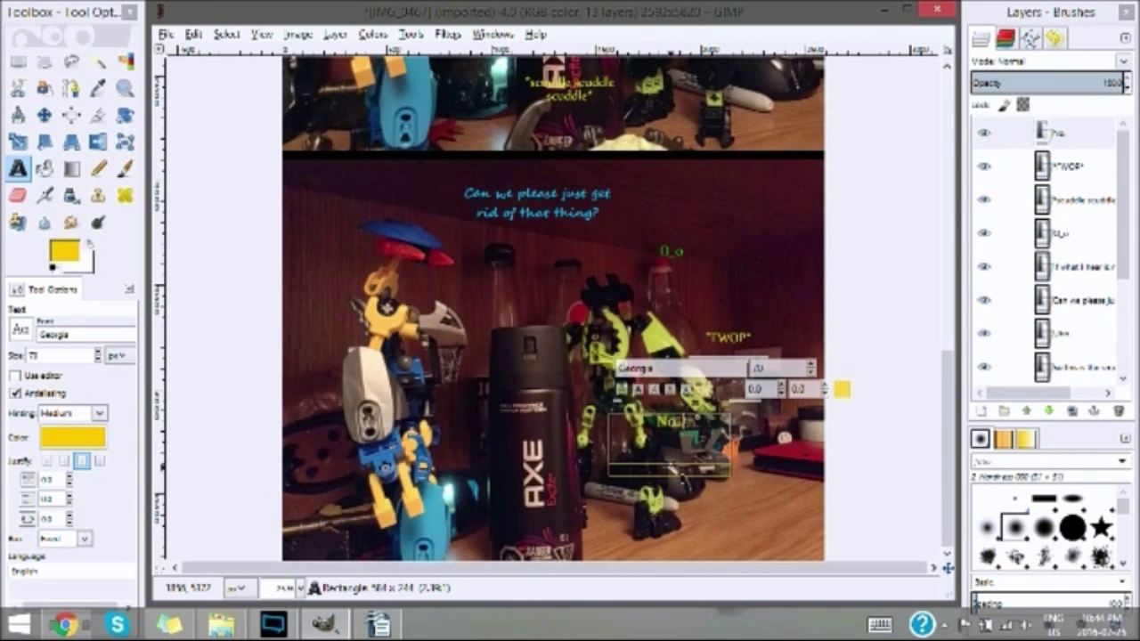
pyautogui.press('BackSpace')
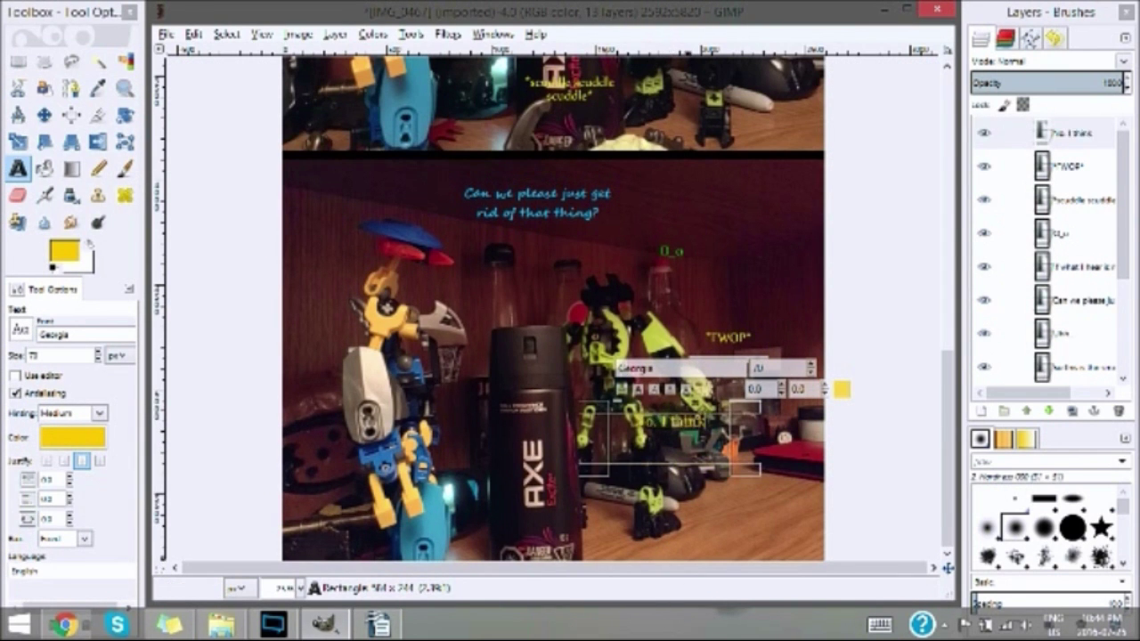
pyautogui.write("... he's staying.")
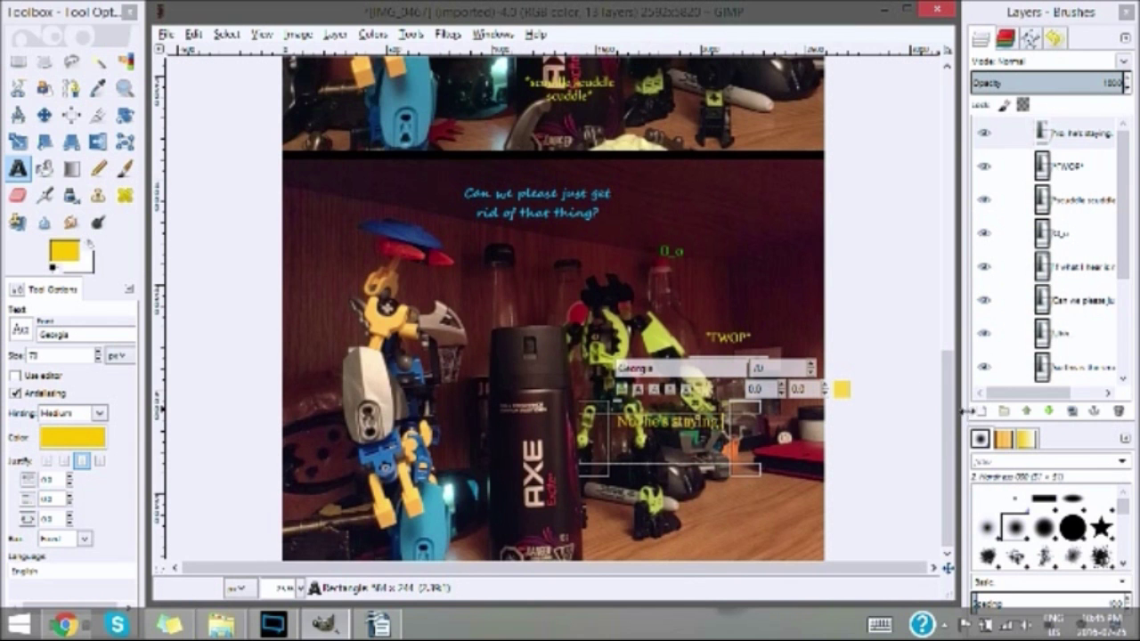
# Step: Create a new transparent layer directly above the IMG_0471.JPG photo layer, keeping the default name and size
pyautogui.scroll(-1, 946, 420)
pyautogui.scroll(1, 947, 427)
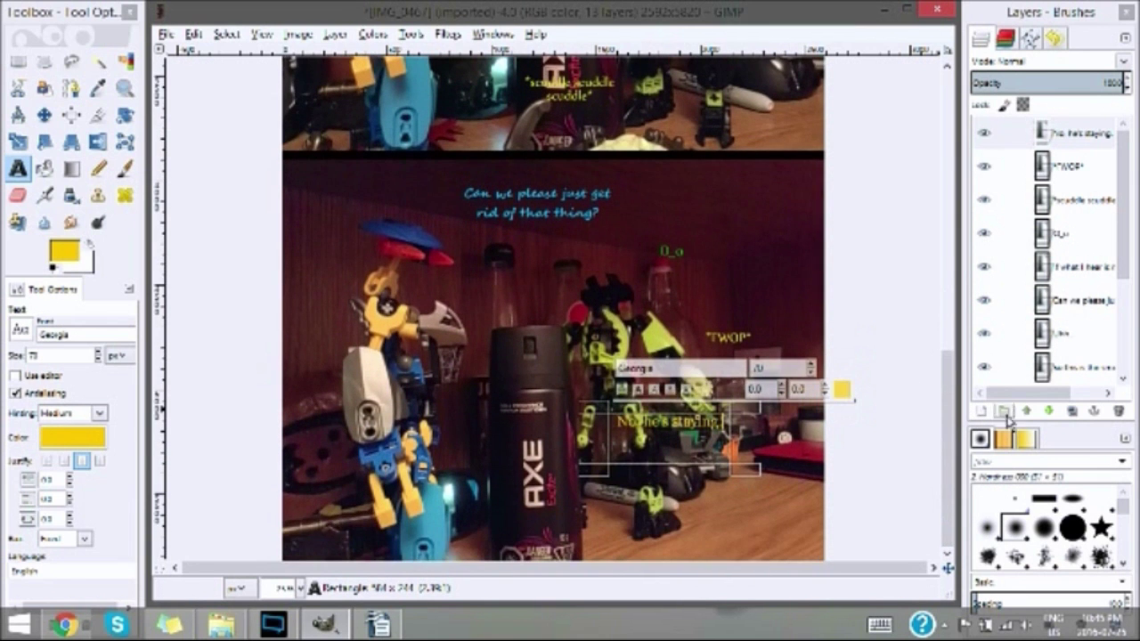
pyautogui.scroll(-3, 1069, 267)
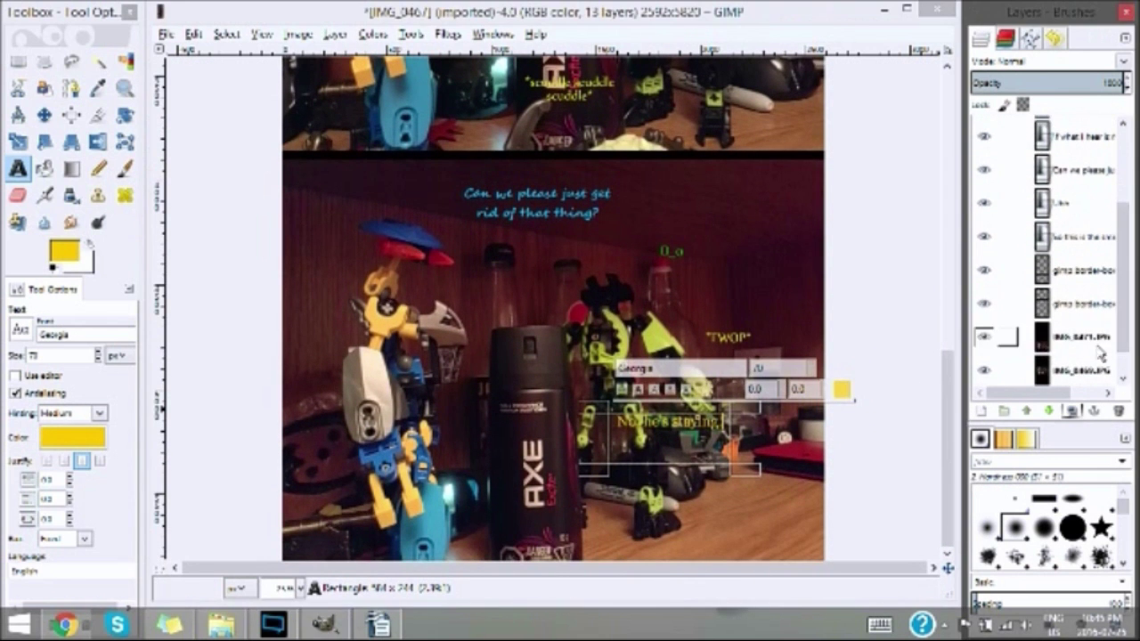
pyautogui.click(1077, 337)
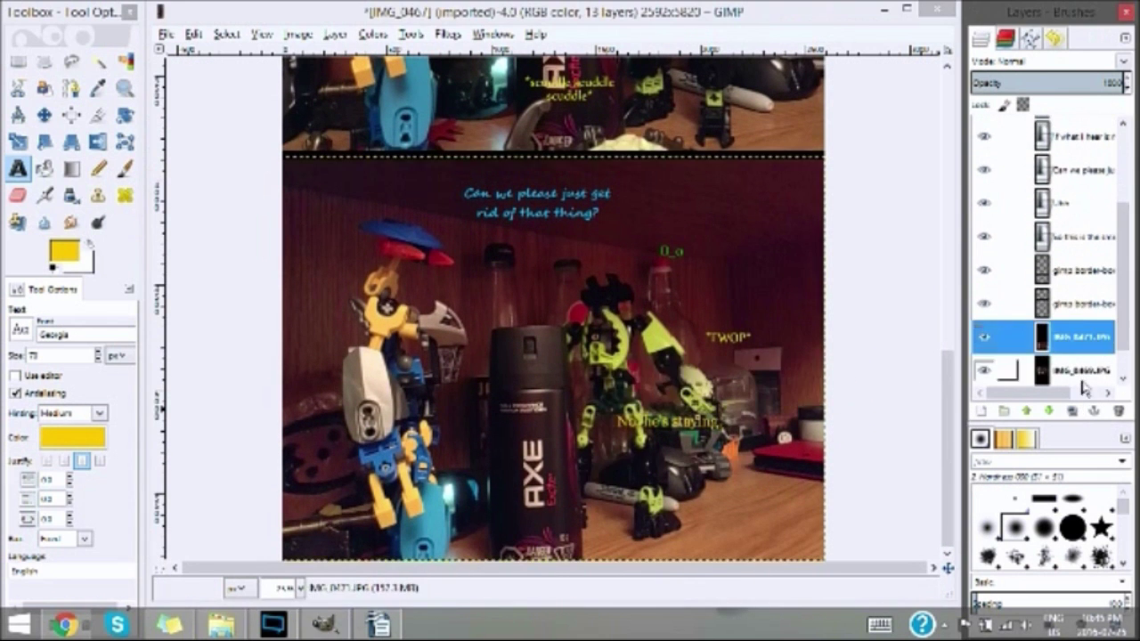
pyautogui.click(980, 411)
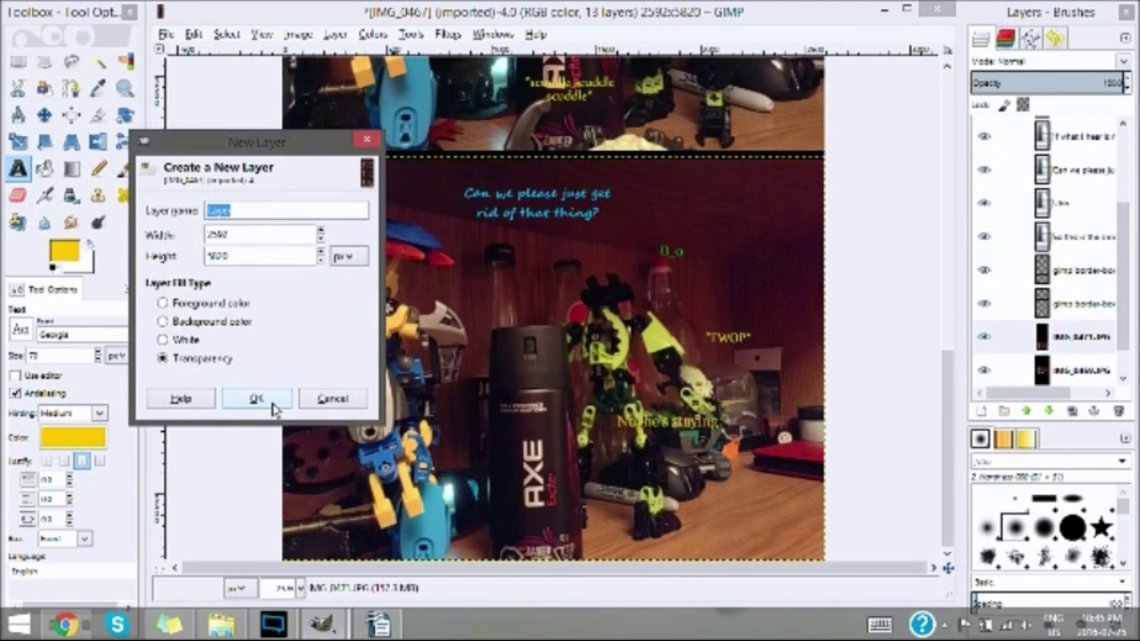
pyautogui.click(257, 399)
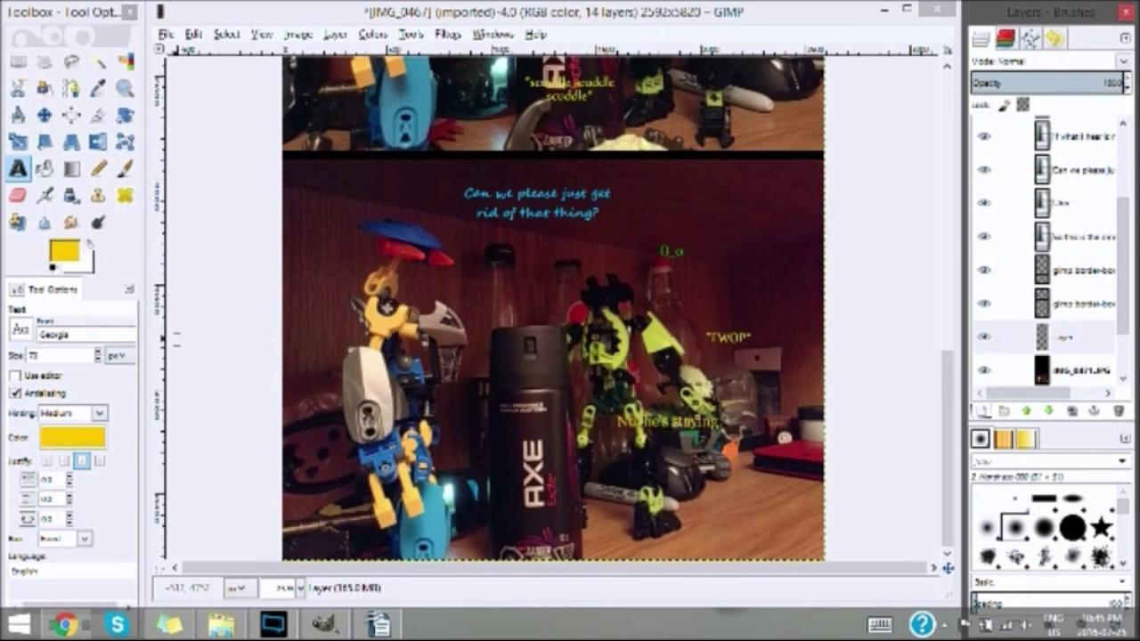
# Step: Set up the Paintbrush with white as the foreground colour and a brush size of 100
pyautogui.click(125, 167)
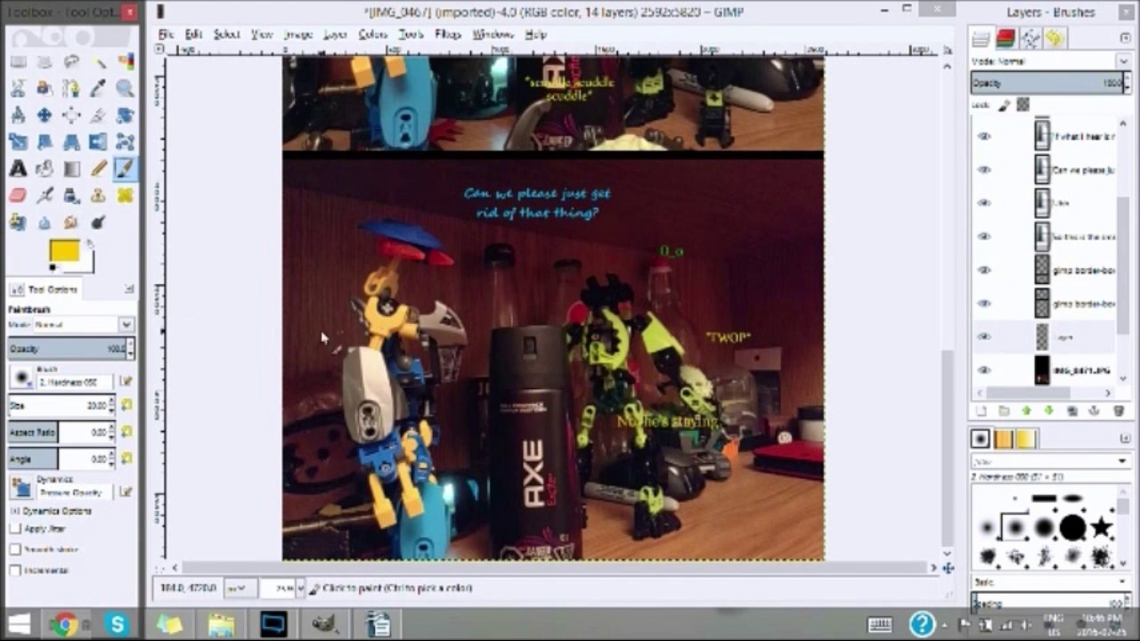
pyautogui.click(75, 258)
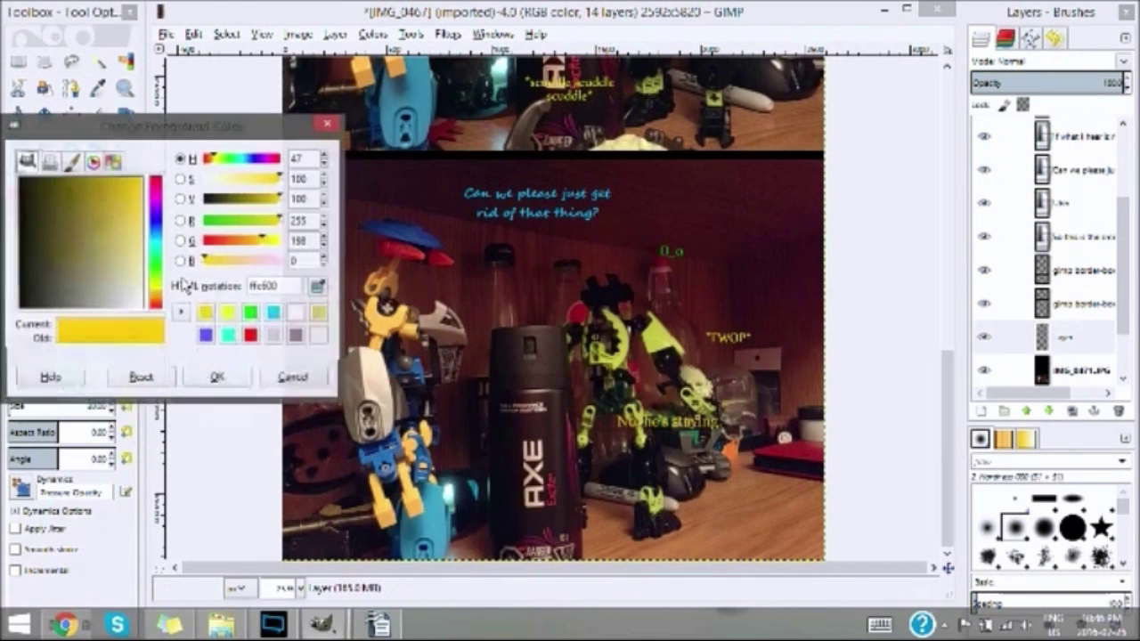
pyautogui.click(295, 314)
pyautogui.click(217, 377)
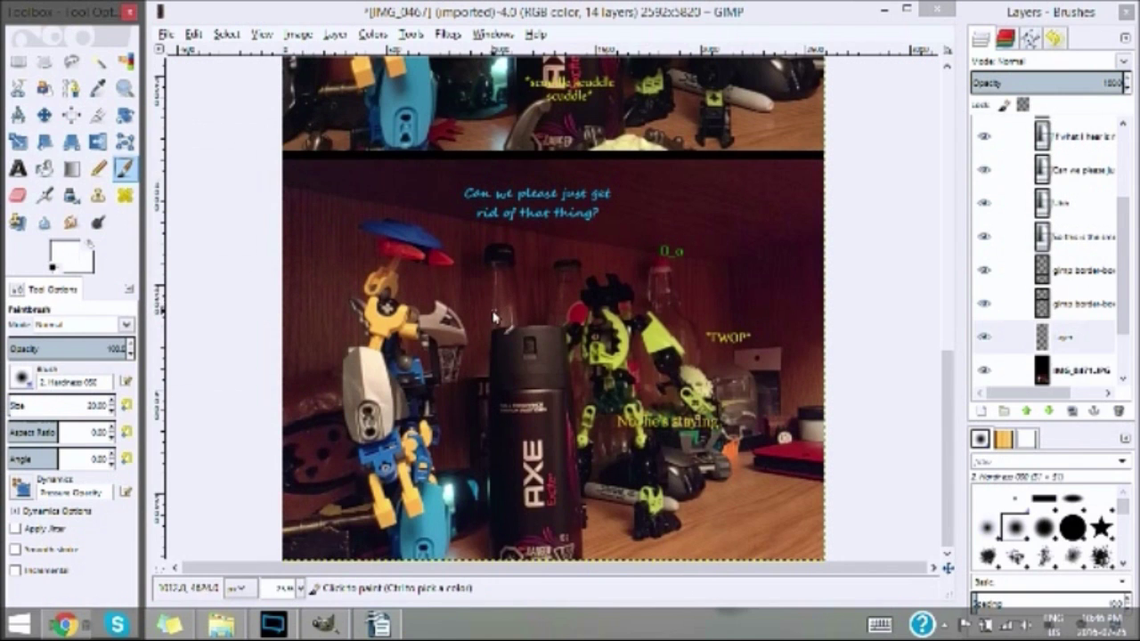
pyautogui.moveTo(447, 283); pyautogui.dragTo(567, 268)
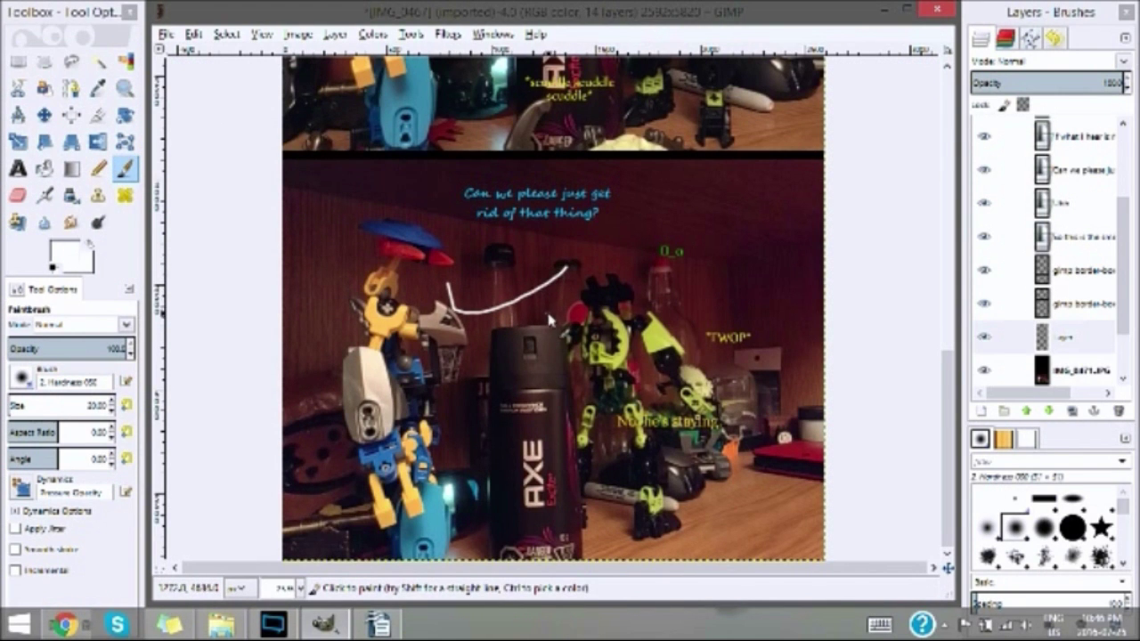
pyautogui.hotkey('ctrl', 'z')
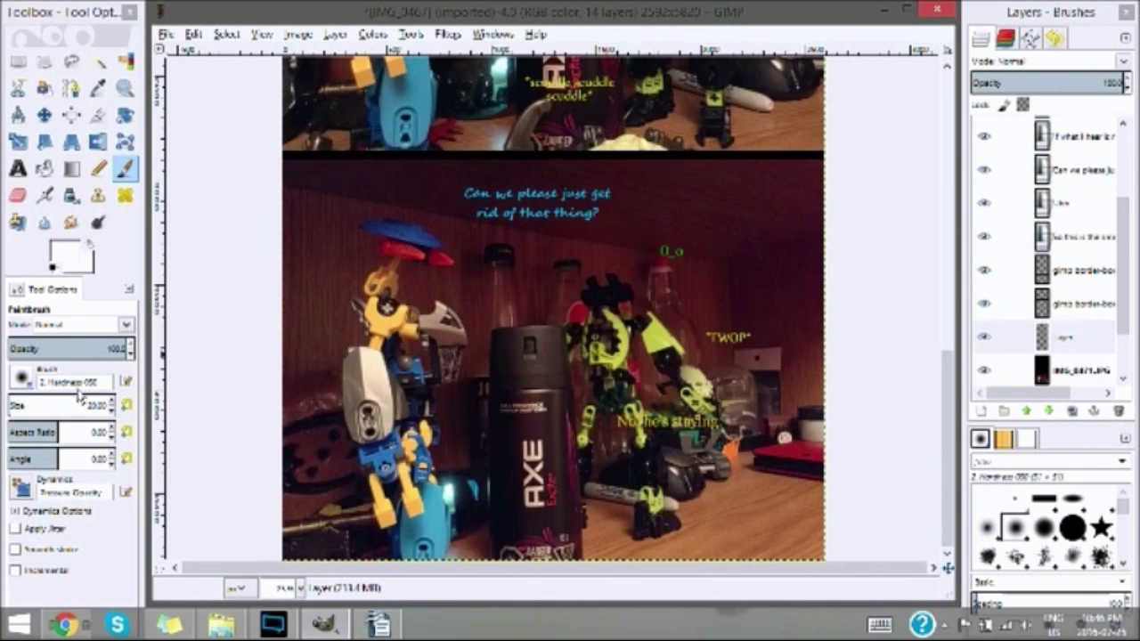
pyautogui.click(114, 405)
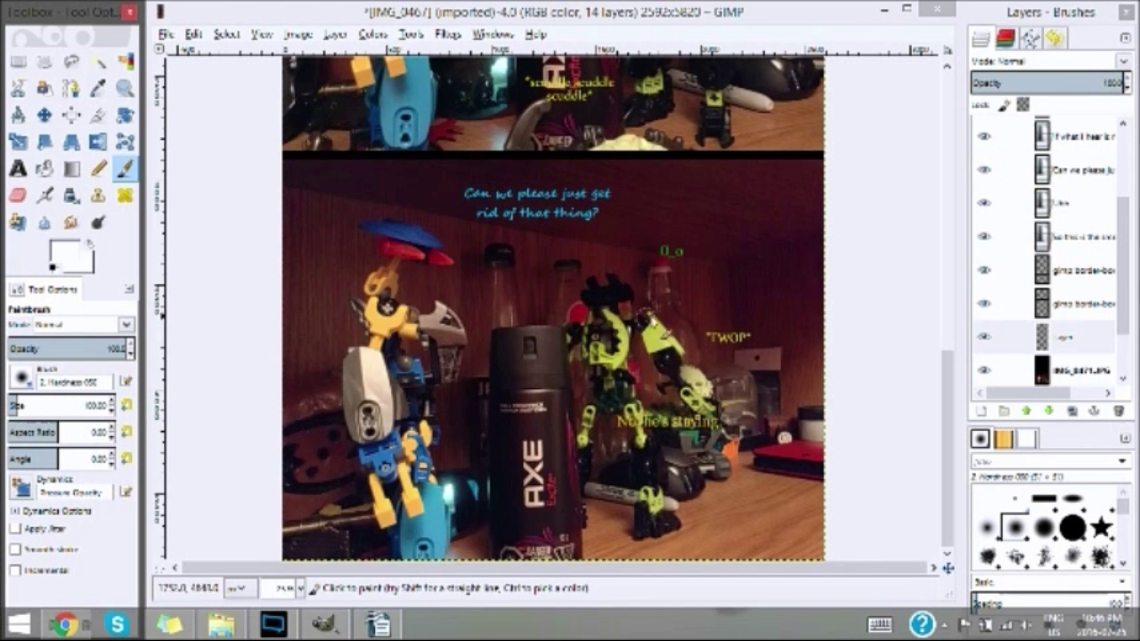
# Step: Paint white speech bubbles behind the captions "*TWOP*", "O_o" and "No, he's staying." in the third photo
pyautogui.moveTo(740, 348)
pyautogui.mouseDown()
pyautogui.moveTo(762, 339)
pyautogui.moveTo(743, 321)
pyautogui.moveTo(699, 326)
pyautogui.moveTo(717, 354)
pyautogui.moveTo(708, 343)
pyautogui.moveTo(752, 337)
pyautogui.moveTo(717, 347)
pyautogui.moveTo(750, 340)
pyautogui.moveTo(744, 349)
pyautogui.moveTo(732, 337)
pyautogui.moveTo(746, 343)
pyautogui.moveTo(722, 349)
pyautogui.moveTo(746, 338)
pyautogui.moveTo(718, 339)
pyautogui.mouseUp()
pyautogui.hotkey('ctrl', 'z')
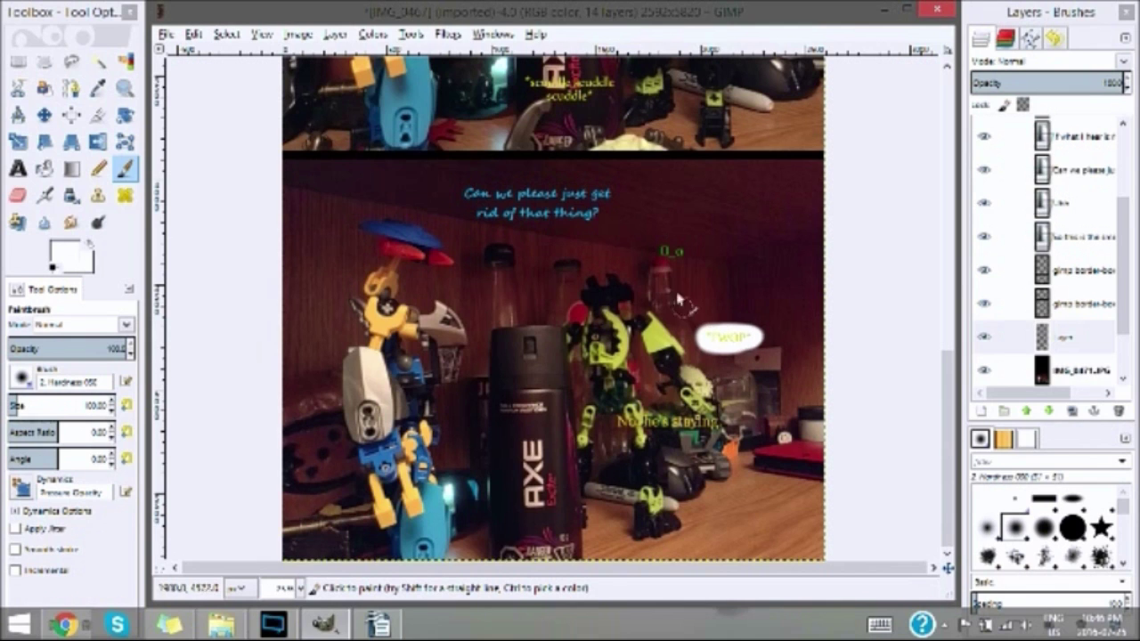
pyautogui.moveTo(657, 253); pyautogui.dragTo(681, 261)
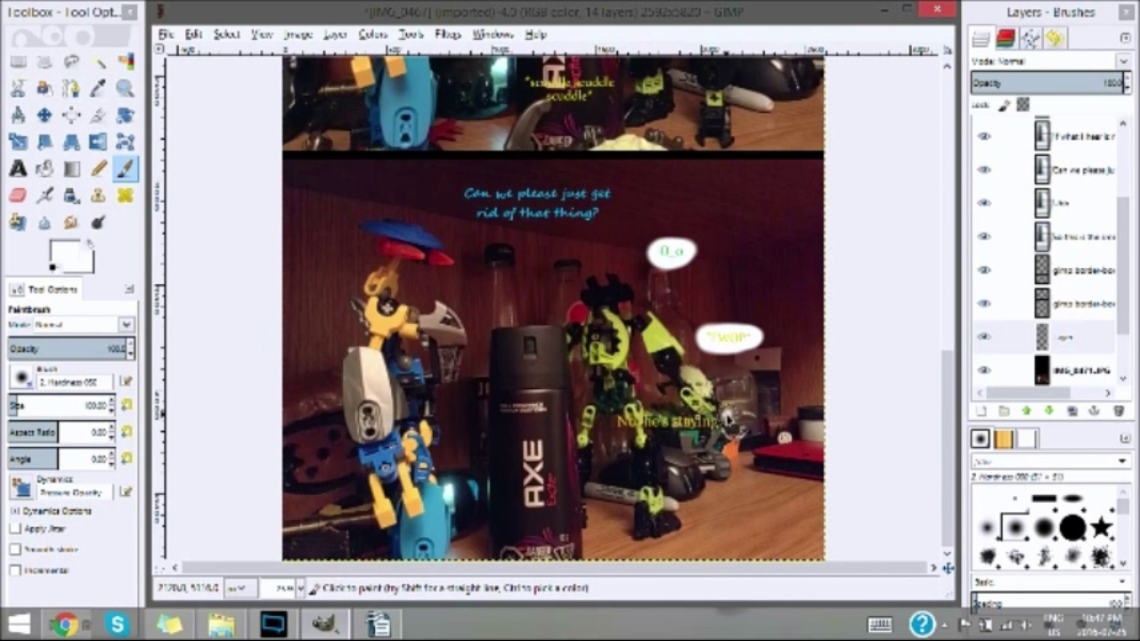
pyautogui.moveTo(726, 420)
pyautogui.mouseDown()
pyautogui.moveTo(621, 417)
pyautogui.moveTo(613, 435)
pyautogui.moveTo(724, 432)
pyautogui.moveTo(713, 421)
pyautogui.moveTo(619, 426)
pyautogui.moveTo(699, 417)
pyautogui.moveTo(652, 417)
pyautogui.moveTo(706, 401)
pyautogui.mouseUp()
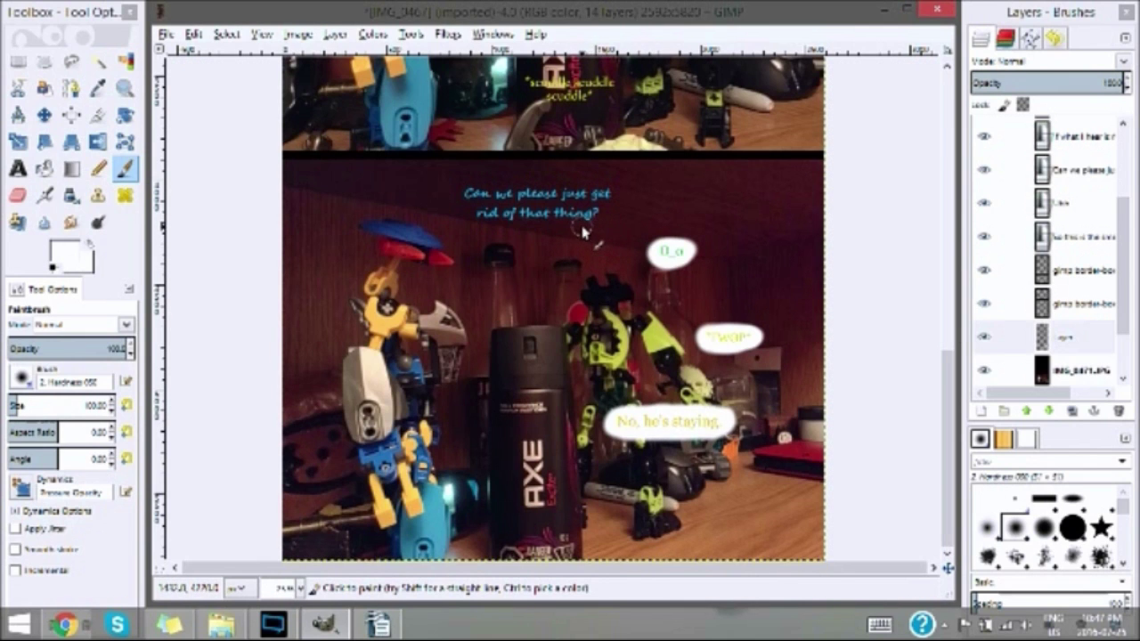
# Step: Paint a white bubble behind "Can we please just get rid of that thing?" in the third photo and trim its edge with the Eraser
pyautogui.moveTo(595, 230)
pyautogui.mouseDown()
pyautogui.moveTo(619, 191)
pyautogui.moveTo(582, 181)
pyautogui.moveTo(472, 181)
pyautogui.moveTo(455, 185)
pyautogui.moveTo(451, 203)
pyautogui.moveTo(478, 226)
pyautogui.moveTo(590, 230)
pyautogui.moveTo(620, 209)
pyautogui.moveTo(622, 194)
pyautogui.moveTo(577, 182)
pyautogui.mouseUp()
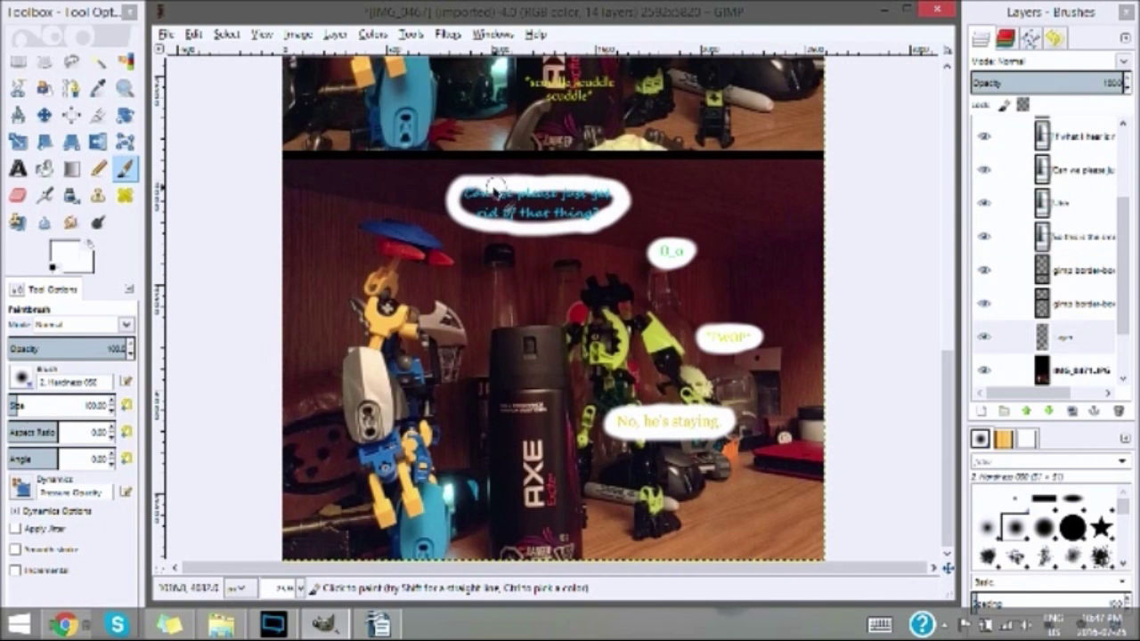
pyautogui.moveTo(490, 222)
pyautogui.mouseDown()
pyautogui.moveTo(468, 203)
pyautogui.moveTo(512, 230)
pyautogui.moveTo(496, 203)
pyautogui.mouseUp()
pyautogui.moveTo(529, 194)
pyautogui.mouseDown()
pyautogui.moveTo(616, 203)
pyautogui.moveTo(559, 226)
pyautogui.moveTo(506, 216)
pyautogui.mouseUp()
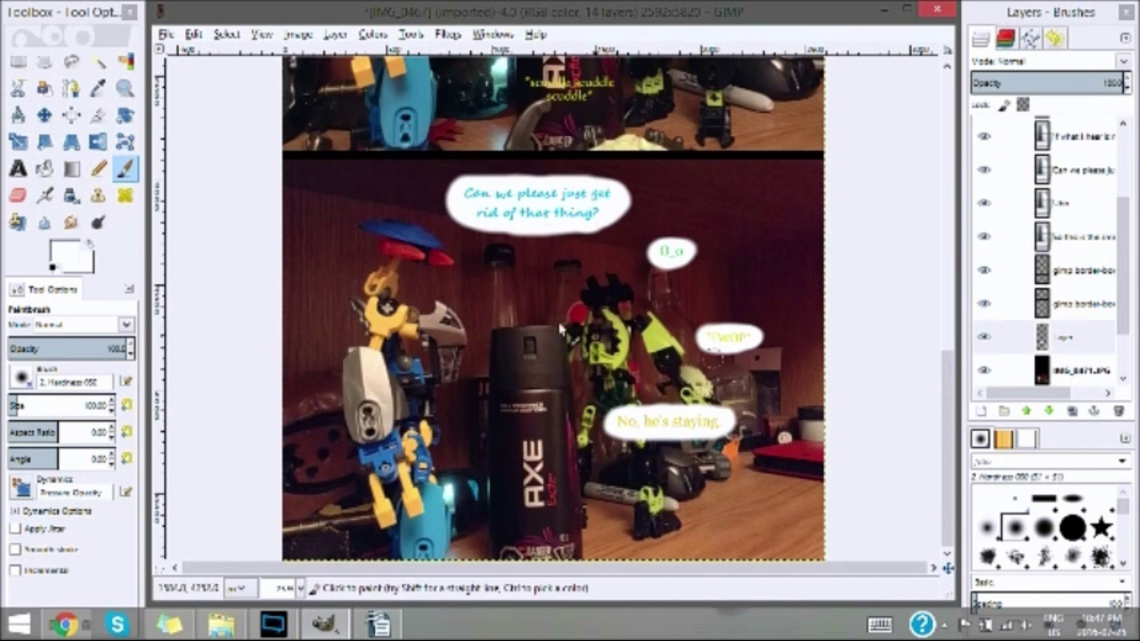
pyautogui.click(17, 195)
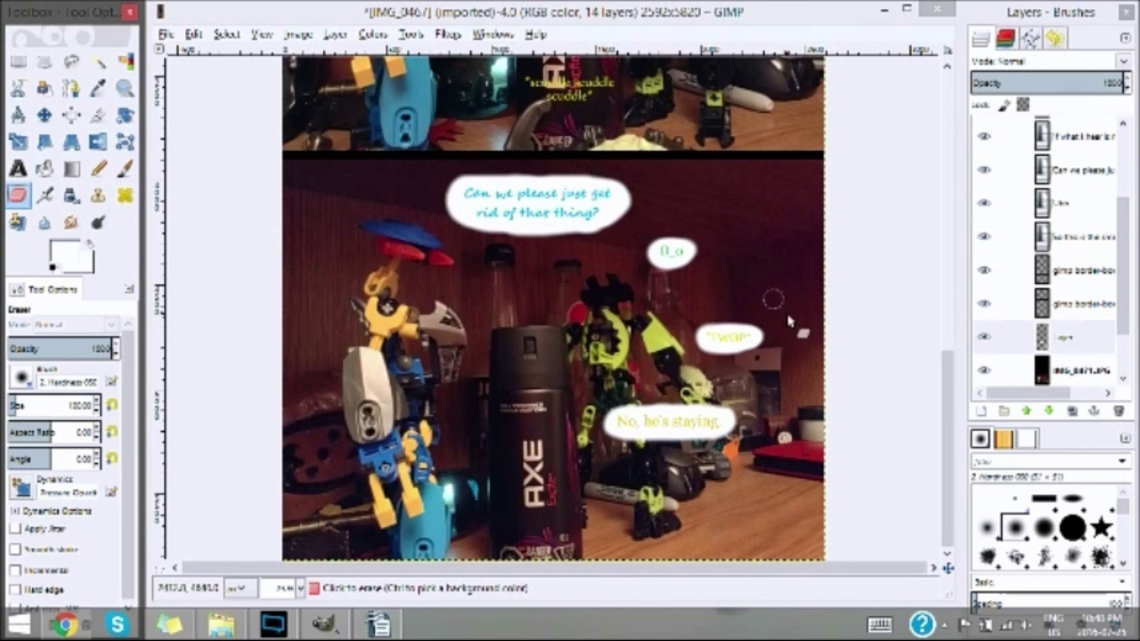
pyautogui.click(634, 189)
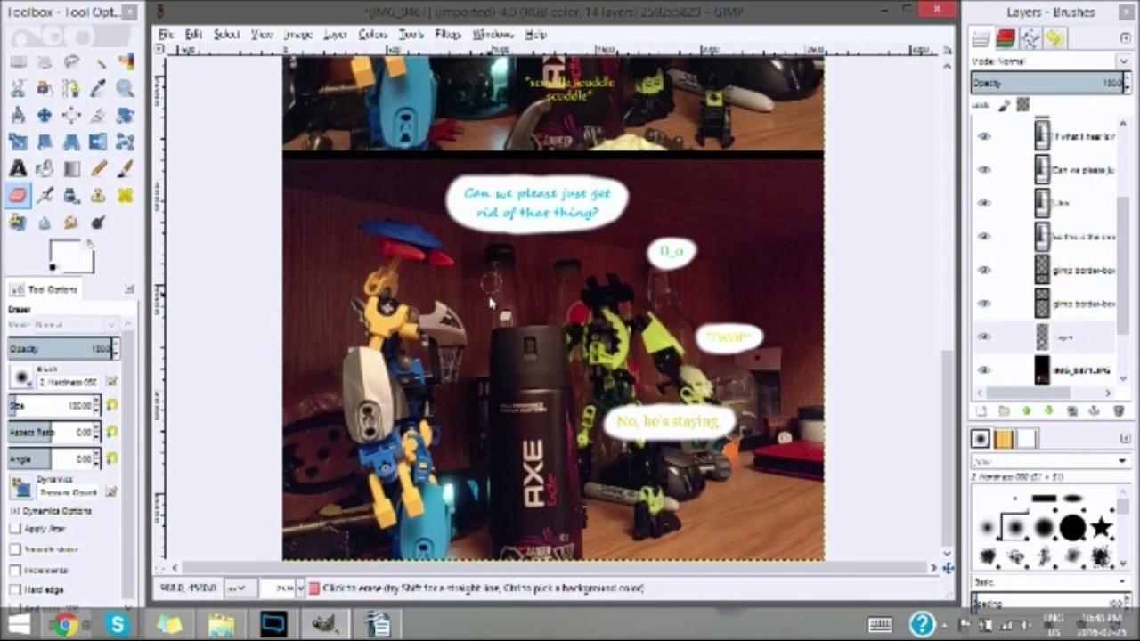
# Step: Paint white bubbles behind the "*scuddle scuddle scuddle*" and "Uhh..." captions in the second photo with the Paintbrush
pyautogui.scroll(5, 553, 311)
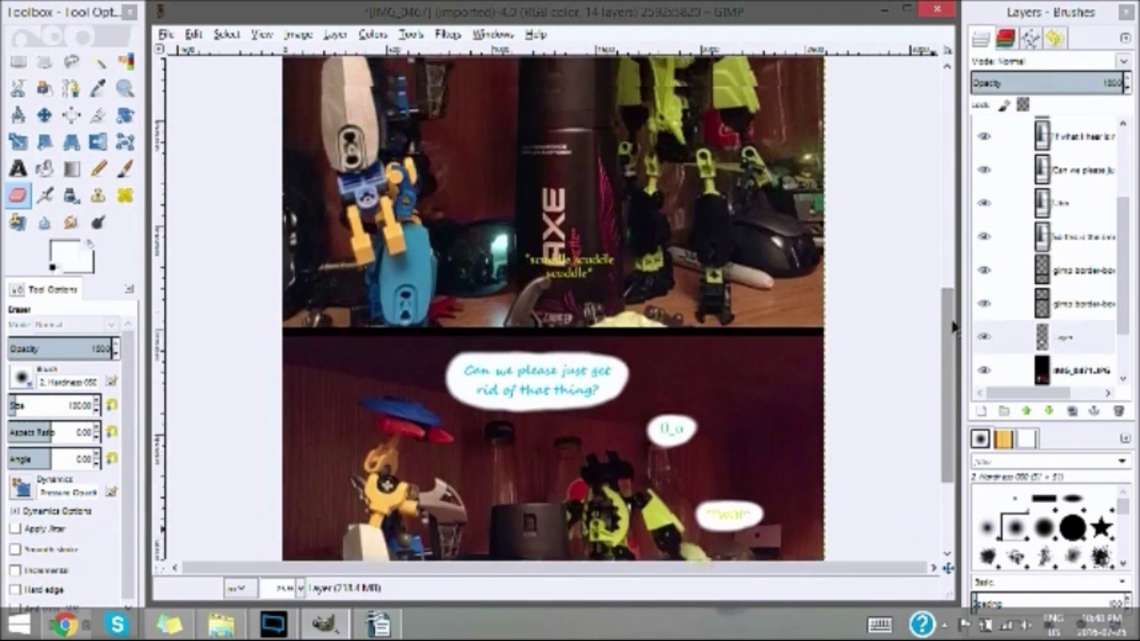
pyautogui.click(124, 168)
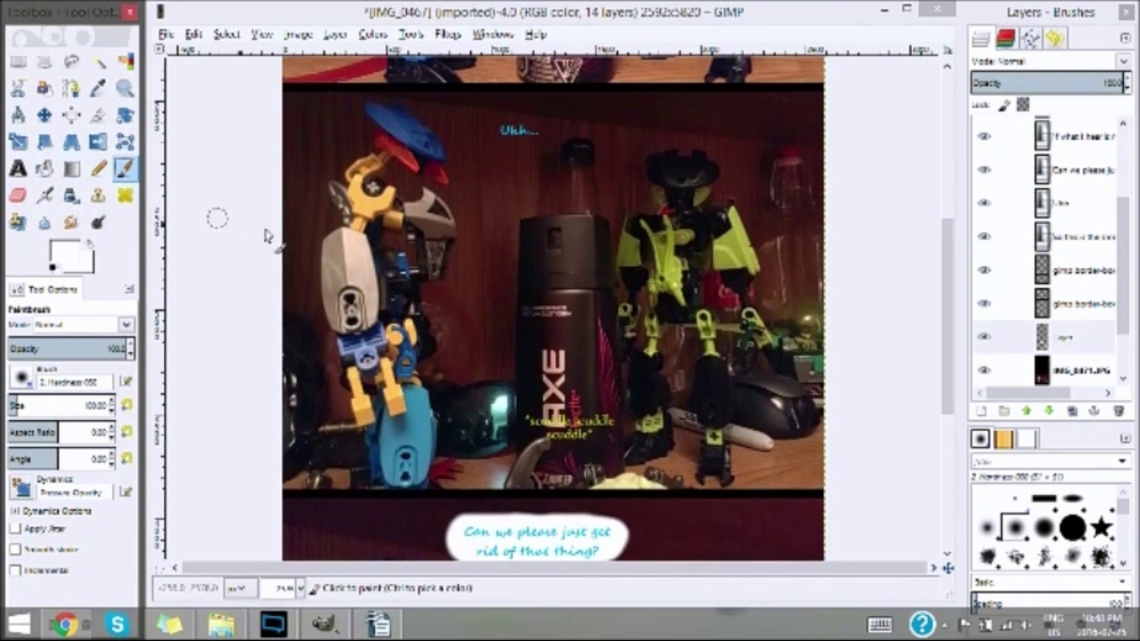
pyautogui.moveTo(577, 449)
pyautogui.mouseDown()
pyautogui.moveTo(616, 422)
pyautogui.moveTo(584, 411)
pyautogui.moveTo(515, 420)
pyautogui.moveTo(539, 440)
pyautogui.moveTo(587, 442)
pyautogui.moveTo(546, 443)
pyautogui.moveTo(524, 427)
pyautogui.moveTo(543, 446)
pyautogui.moveTo(615, 431)
pyautogui.moveTo(607, 421)
pyautogui.moveTo(606, 431)
pyautogui.moveTo(553, 433)
pyautogui.moveTo(605, 420)
pyautogui.moveTo(569, 424)
pyautogui.moveTo(548, 431)
pyautogui.moveTo(574, 430)
pyautogui.mouseUp()
pyautogui.hotkey('ctrl', 'z')
pyautogui.hotkey('ctrl', 'z')
pyautogui.hotkey('ctrl', 'z')
pyautogui.hotkey('ctrl', 'z')
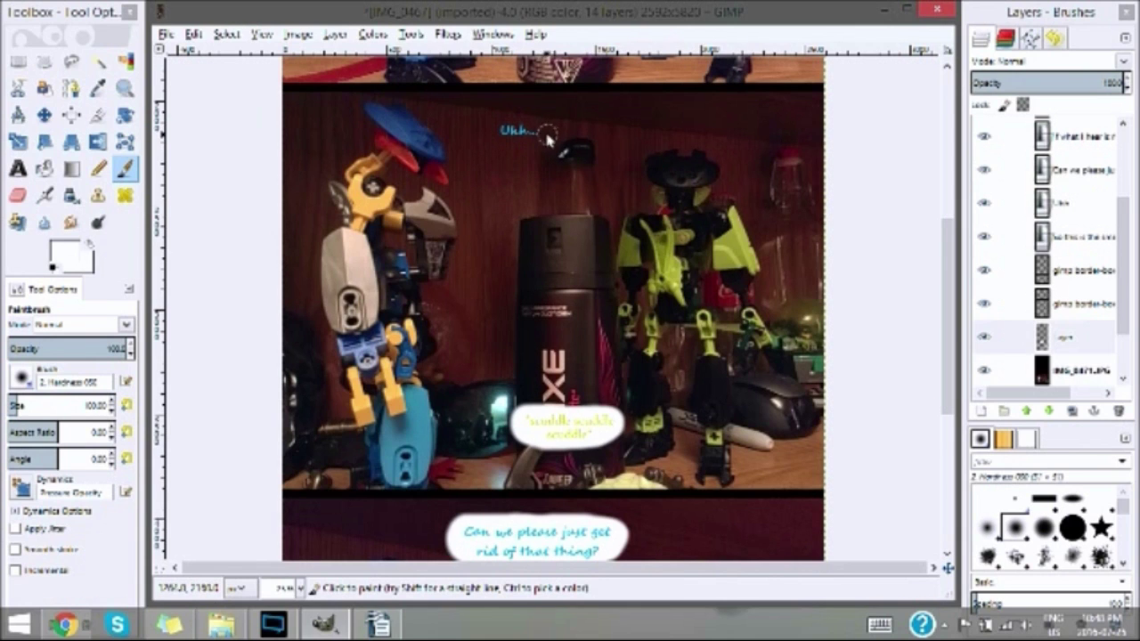
pyautogui.moveTo(542, 133)
pyautogui.mouseDown()
pyautogui.moveTo(516, 119)
pyautogui.moveTo(496, 133)
pyautogui.moveTo(518, 144)
pyautogui.moveTo(545, 136)
pyautogui.moveTo(504, 135)
pyautogui.moveTo(518, 126)
pyautogui.moveTo(532, 153)
pyautogui.mouseUp()
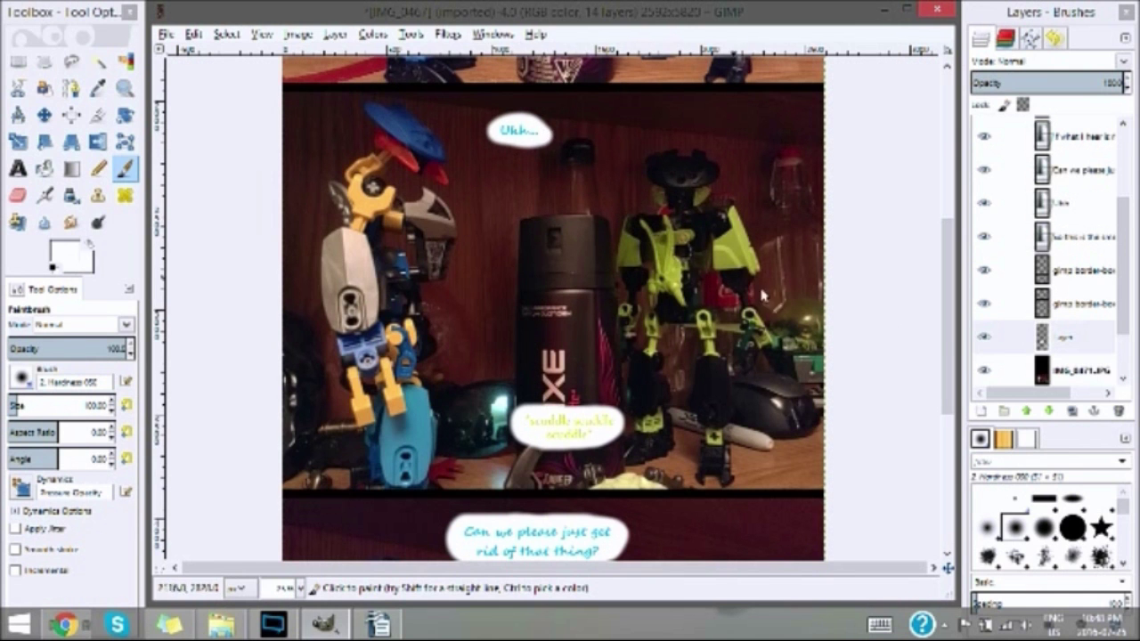
# Step: Paint white speech bubbles behind the green caption and the blue "So this is the smell of nightmares" caption in the first photo
pyautogui.scroll(7, 939, 356)
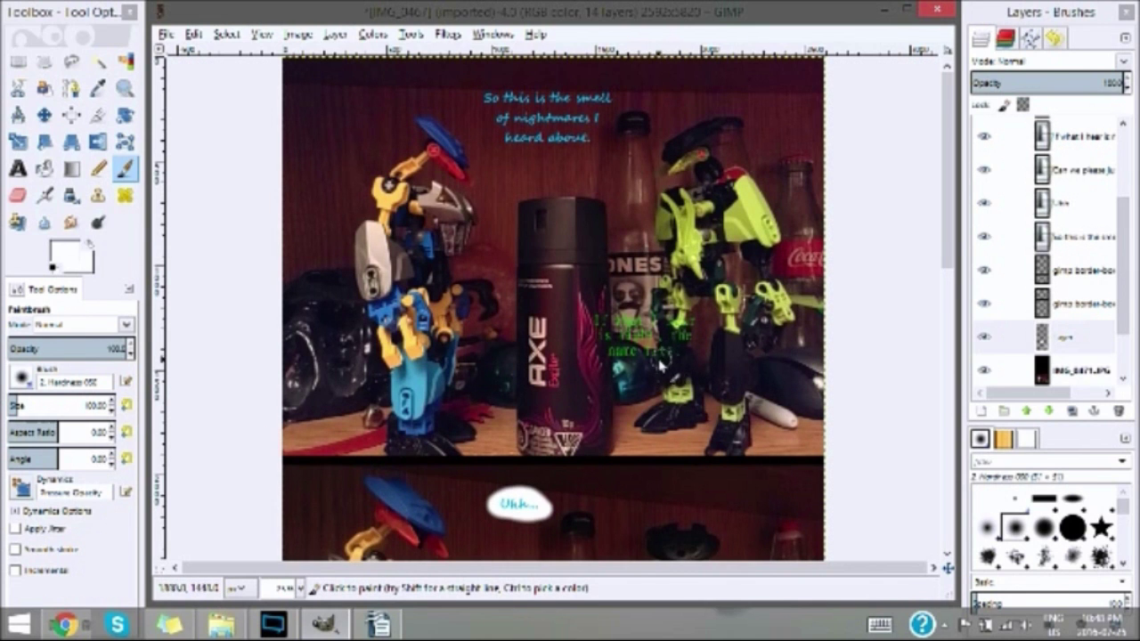
pyautogui.moveTo(596, 349)
pyautogui.mouseDown()
pyautogui.moveTo(671, 364)
pyautogui.moveTo(706, 336)
pyautogui.moveTo(701, 316)
pyautogui.moveTo(628, 304)
pyautogui.moveTo(596, 308)
pyautogui.moveTo(586, 332)
pyautogui.moveTo(599, 350)
pyautogui.moveTo(633, 359)
pyautogui.moveTo(597, 345)
pyautogui.moveTo(609, 314)
pyautogui.moveTo(689, 316)
pyautogui.moveTo(695, 336)
pyautogui.moveTo(679, 354)
pyautogui.moveTo(657, 353)
pyautogui.moveTo(675, 343)
pyautogui.moveTo(660, 341)
pyautogui.moveTo(622, 354)
pyautogui.moveTo(654, 336)
pyautogui.moveTo(652, 318)
pyautogui.moveTo(629, 332)
pyautogui.moveTo(635, 347)
pyautogui.moveTo(594, 334)
pyautogui.mouseUp()
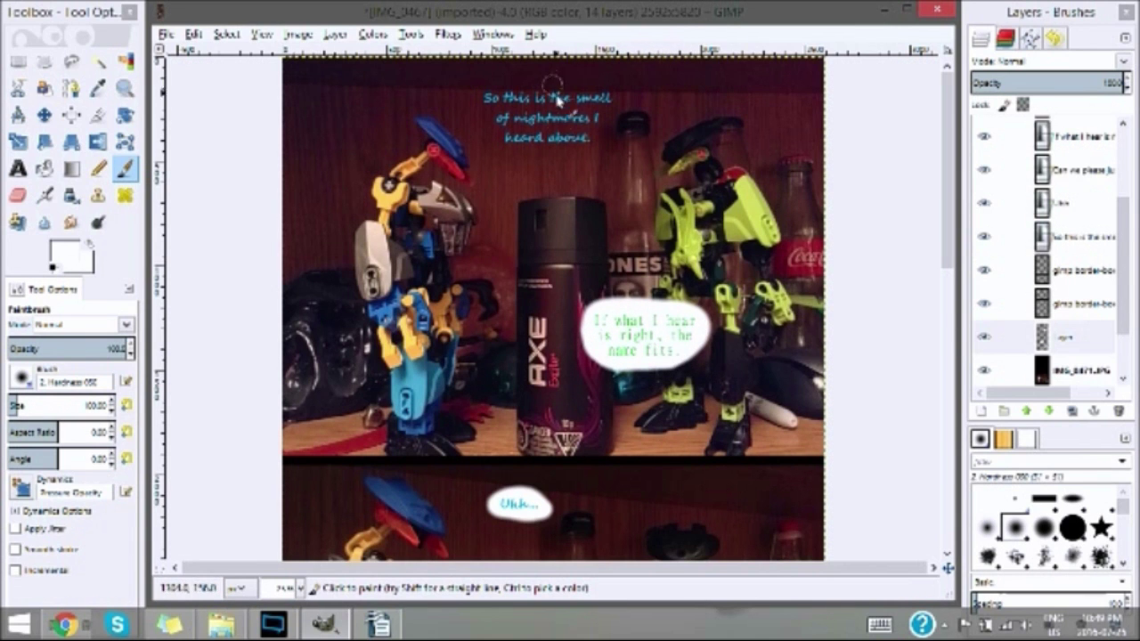
pyautogui.moveTo(481, 104)
pyautogui.mouseDown()
pyautogui.moveTo(519, 148)
pyautogui.moveTo(584, 147)
pyautogui.moveTo(611, 89)
pyautogui.moveTo(507, 82)
pyautogui.moveTo(475, 104)
pyautogui.moveTo(500, 86)
pyautogui.moveTo(606, 86)
pyautogui.moveTo(613, 120)
pyautogui.moveTo(592, 149)
pyautogui.moveTo(562, 153)
pyautogui.moveTo(506, 145)
pyautogui.moveTo(488, 132)
pyautogui.moveTo(479, 97)
pyautogui.moveTo(494, 90)
pyautogui.moveTo(501, 107)
pyautogui.moveTo(489, 93)
pyautogui.moveTo(481, 102)
pyautogui.moveTo(606, 104)
pyautogui.moveTo(583, 138)
pyautogui.moveTo(524, 141)
pyautogui.moveTo(492, 119)
pyautogui.moveTo(526, 108)
pyautogui.moveTo(601, 118)
pyautogui.moveTo(574, 135)
pyautogui.moveTo(519, 117)
pyautogui.moveTo(552, 127)
pyautogui.moveTo(599, 110)
pyautogui.moveTo(624, 125)
pyautogui.moveTo(614, 147)
pyautogui.moveTo(579, 143)
pyautogui.mouseUp()
pyautogui.moveTo(481, 103)
pyautogui.mouseDown()
pyautogui.moveTo(509, 147)
pyautogui.moveTo(524, 130)
pyautogui.mouseUp()
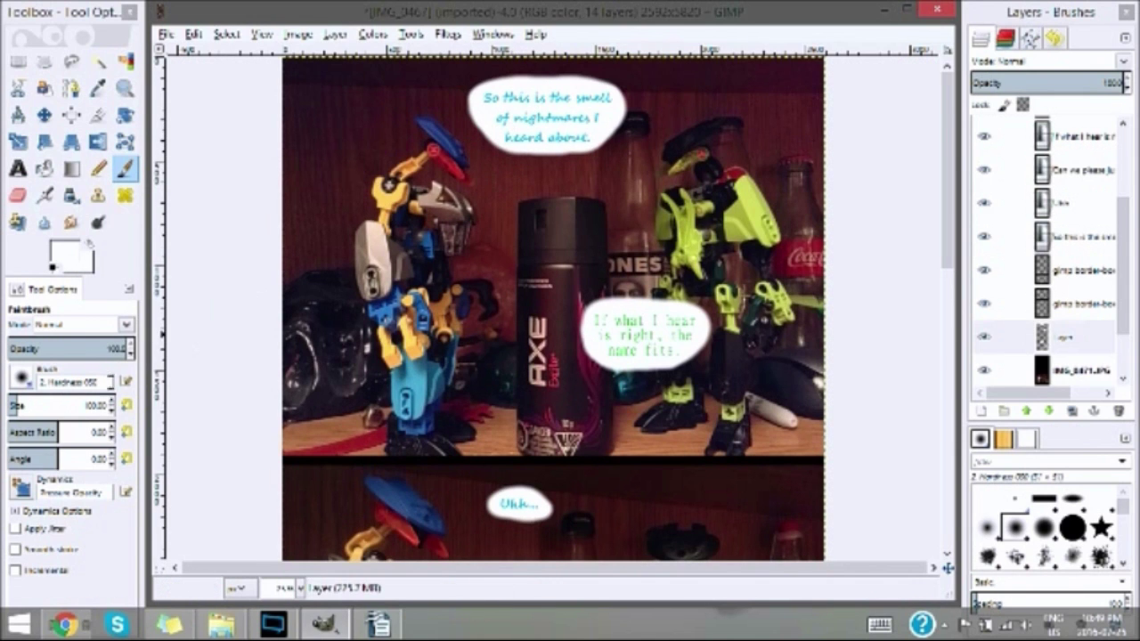
# Step: Reduce the brush size and paint white tails from the first photo's two bubbles toward the blue and green figures
pyautogui.click(112, 408)
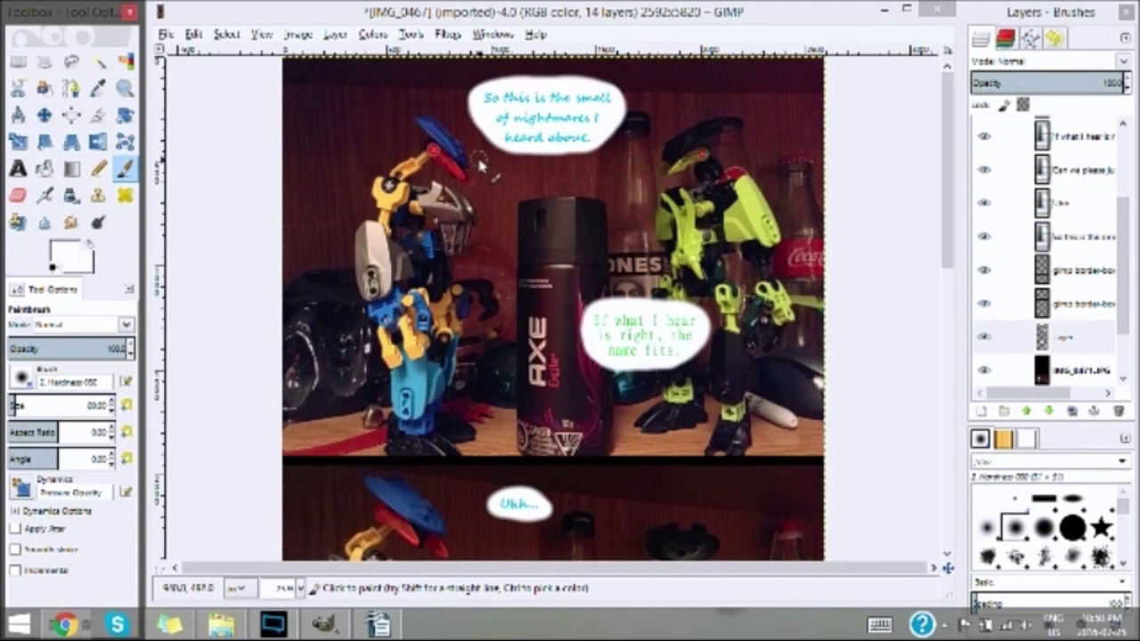
pyautogui.click(478, 158)
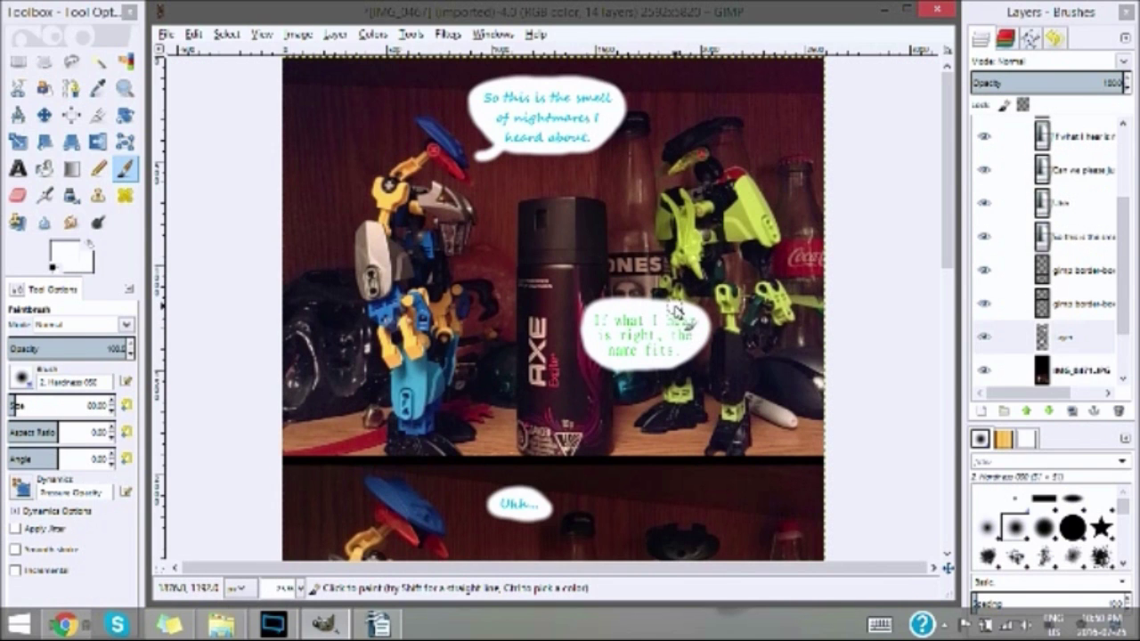
pyautogui.moveTo(675, 253); pyautogui.dragTo(658, 315)
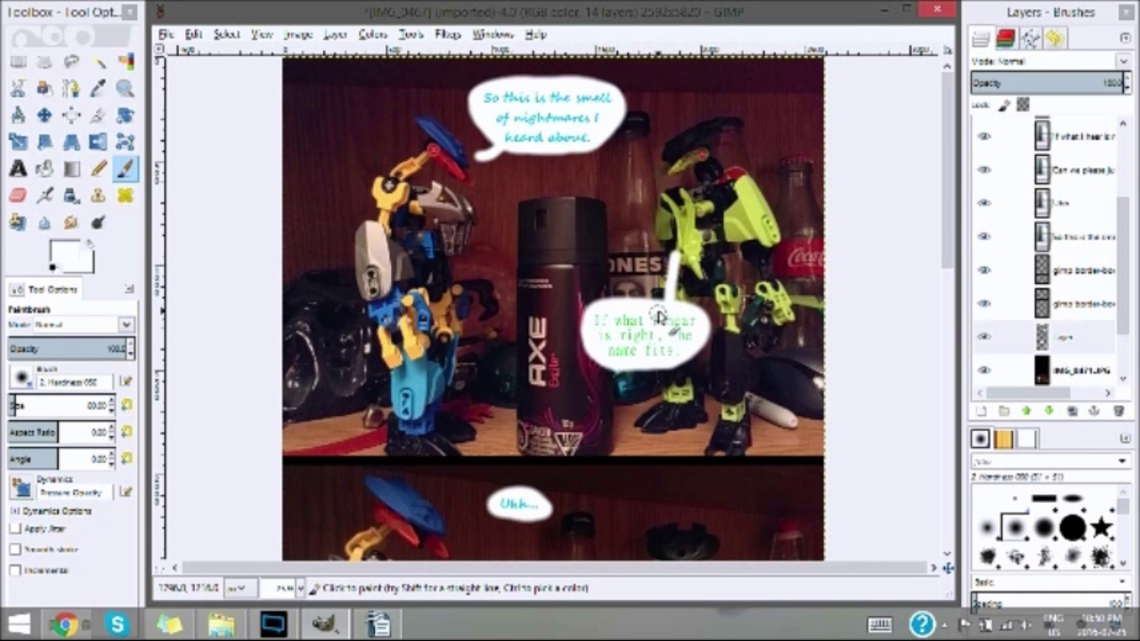
# Step: Paint white tails on the second photo's "Uhh..." bubble toward the blue figure and the "*scuddle scuddle scuddle*" bubble toward the pale creature
pyautogui.moveTo(945, 249); pyautogui.dragTo(969, 392)
pyautogui.moveTo(487, 127); pyautogui.dragTo(460, 134)
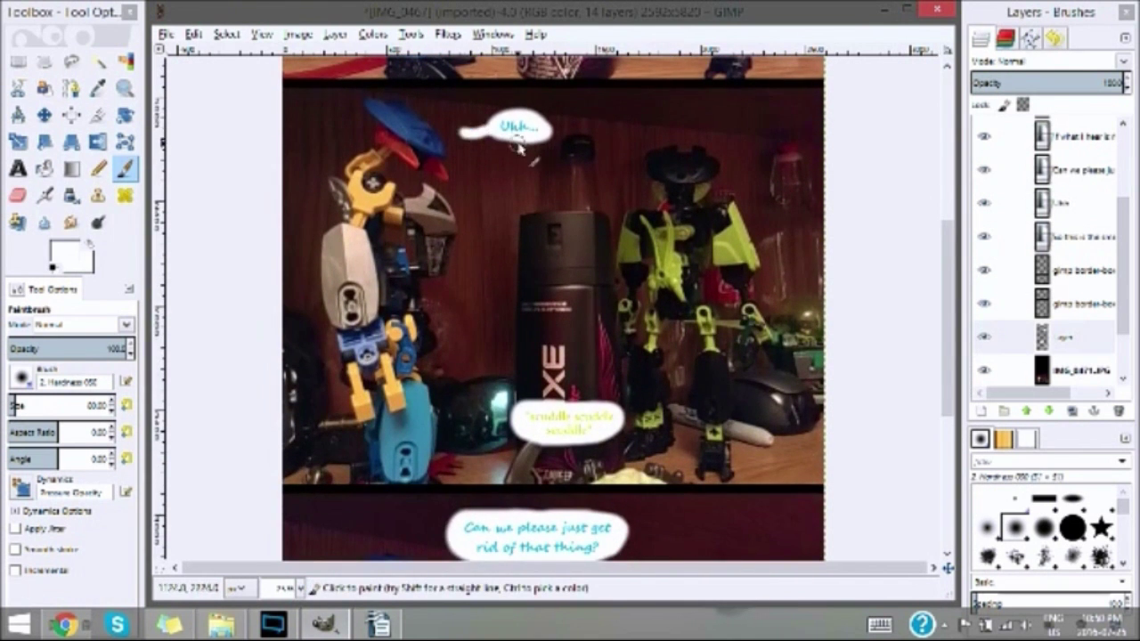
pyautogui.hotkey('ctrl', 'z')
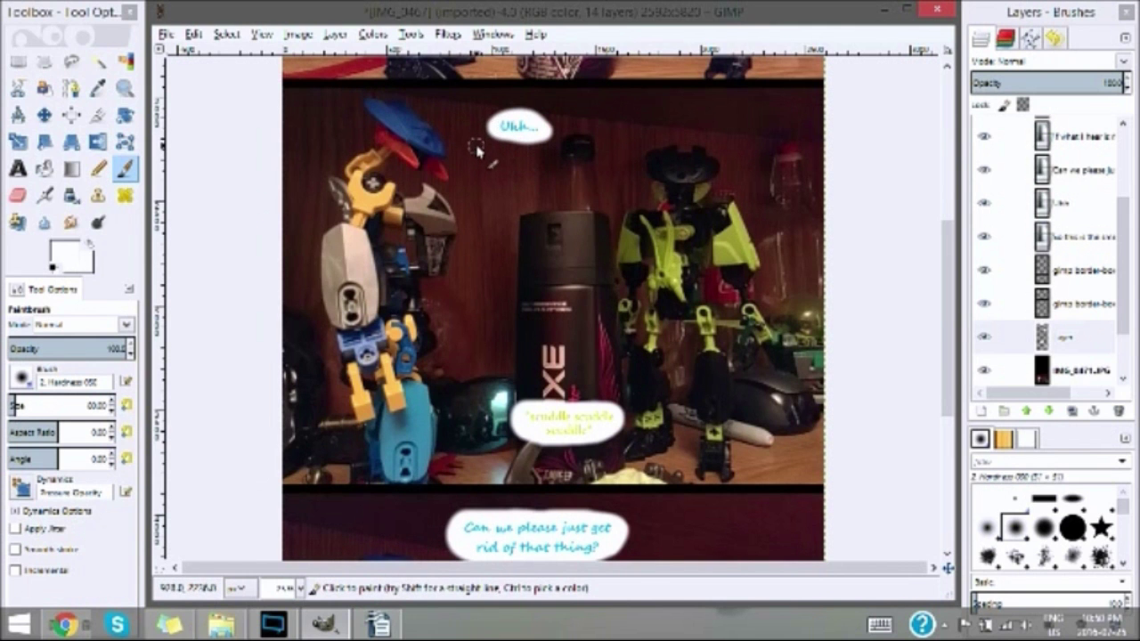
pyautogui.moveTo(478, 148); pyautogui.dragTo(523, 137)
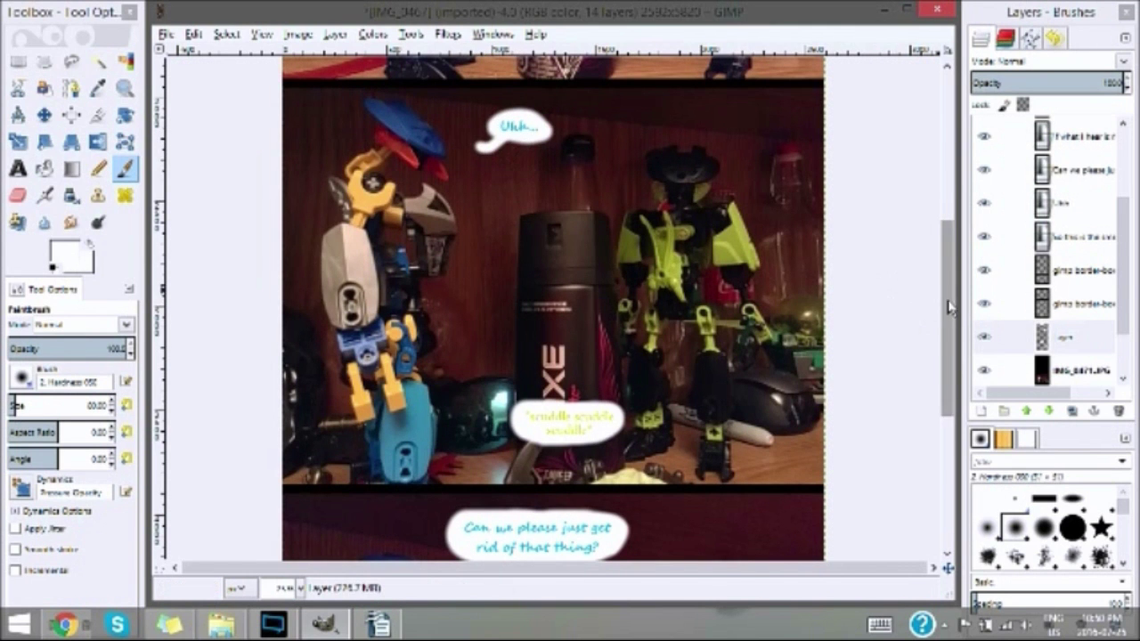
pyautogui.scroll(-5, 949, 383)
pyautogui.scroll(-1, 949, 383)
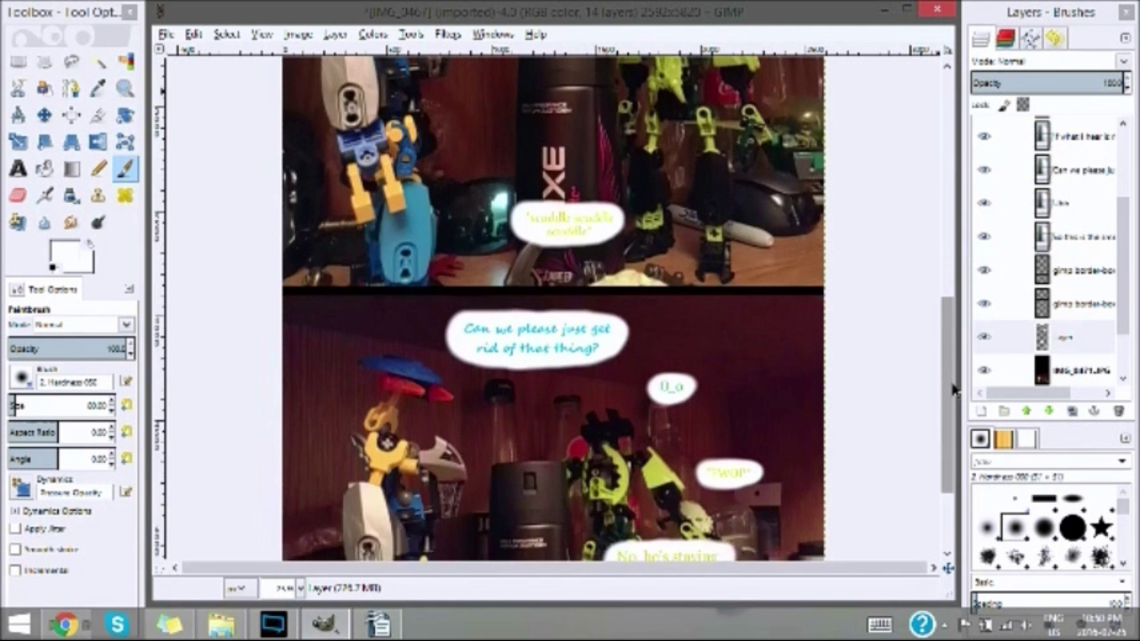
pyautogui.scroll(2, 949, 383)
pyautogui.moveTo(558, 267)
pyautogui.mouseDown()
pyautogui.moveTo(612, 304)
pyautogui.moveTo(602, 283)
pyautogui.mouseUp()
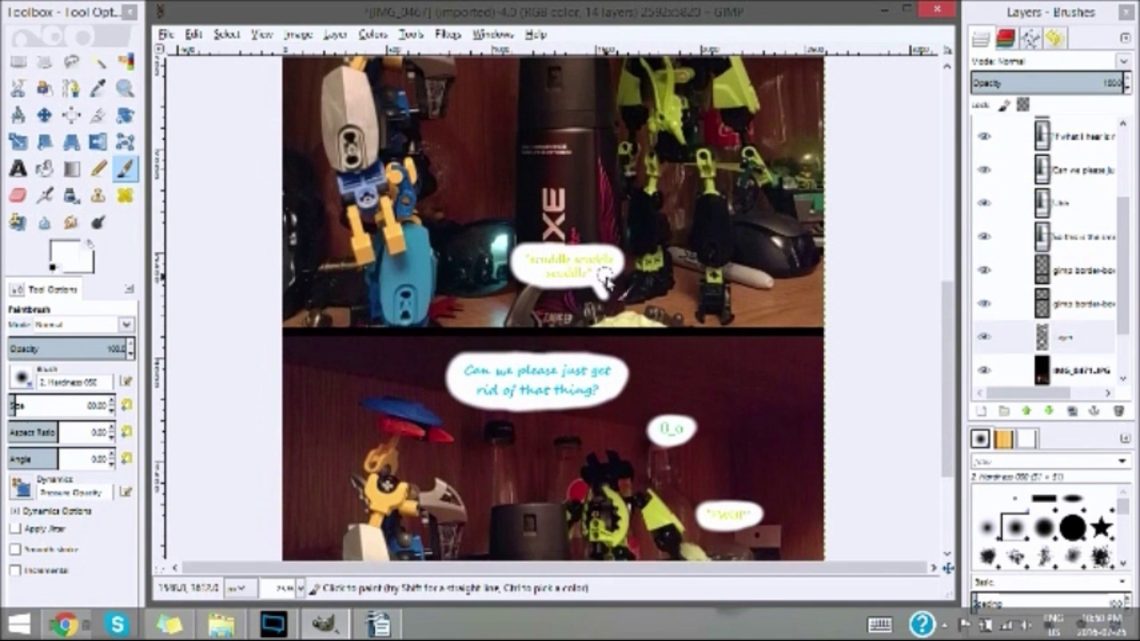
# Step: Paint white tails on the third photo's "Can we please just get rid of that thing?", "0_o" and "*FWOP*" bubbles toward their sources
pyautogui.scroll(-5, 949, 390)
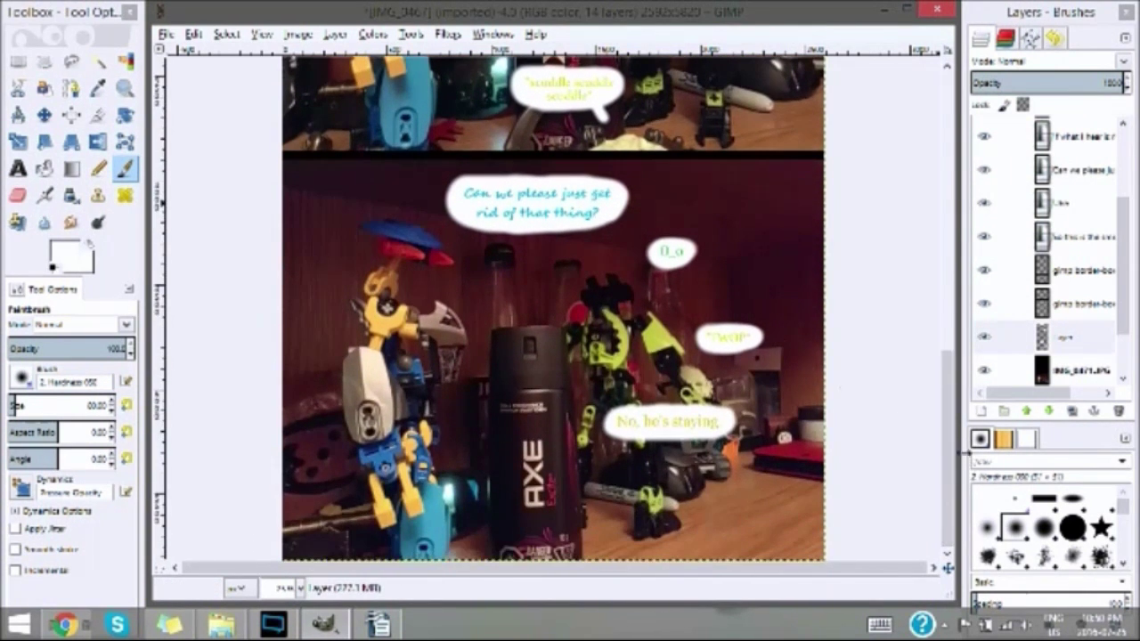
pyautogui.moveTo(470, 224); pyautogui.dragTo(479, 214)
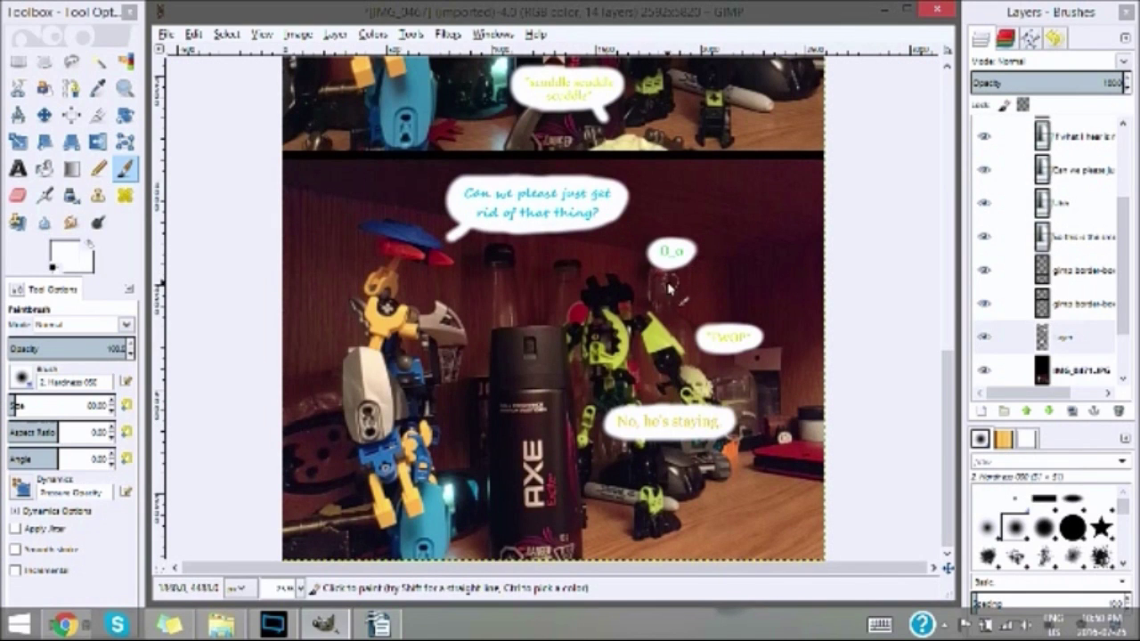
pyautogui.moveTo(647, 277); pyautogui.dragTo(663, 260)
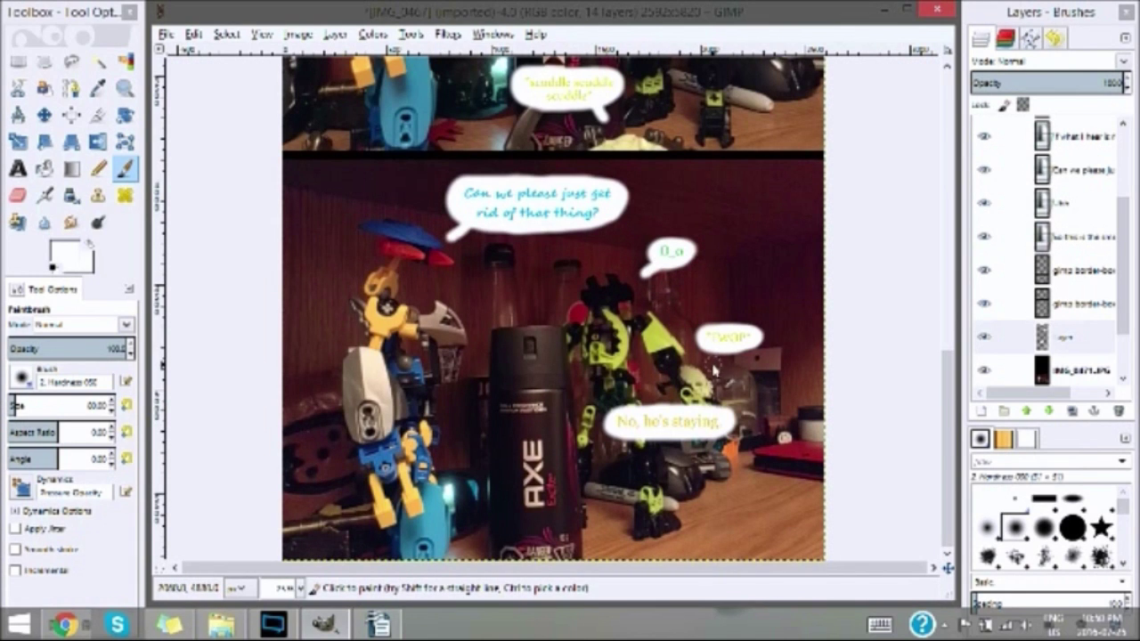
pyautogui.moveTo(714, 369); pyautogui.dragTo(722, 353)
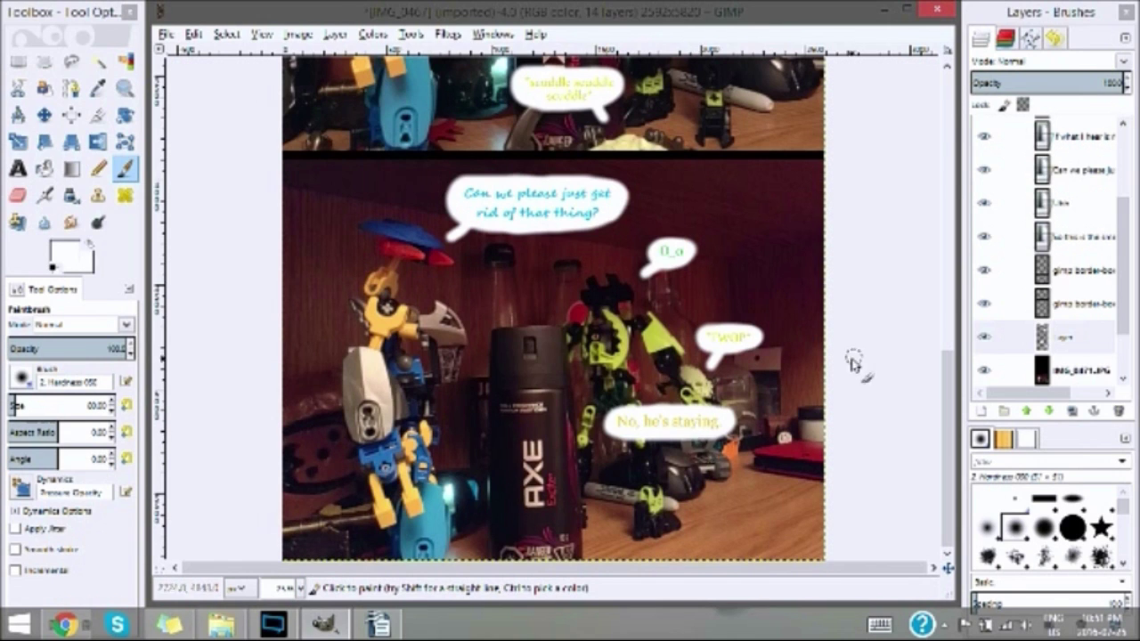
pyautogui.moveTo(758, 392); pyautogui.dragTo(727, 424)
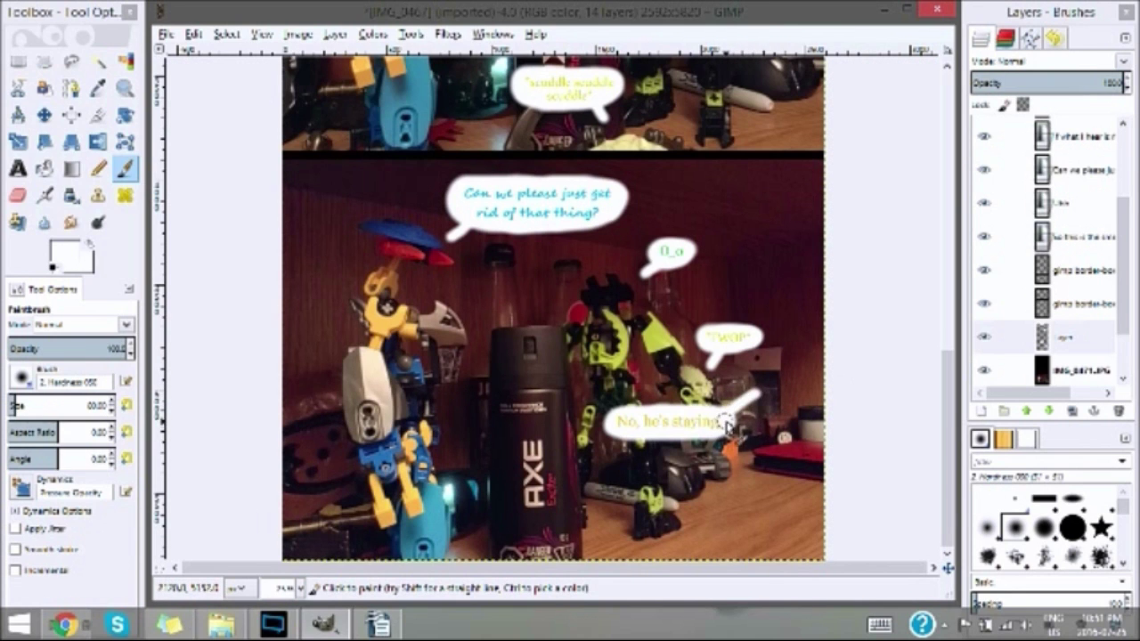
pyautogui.hotkey('ctrl', 'z')
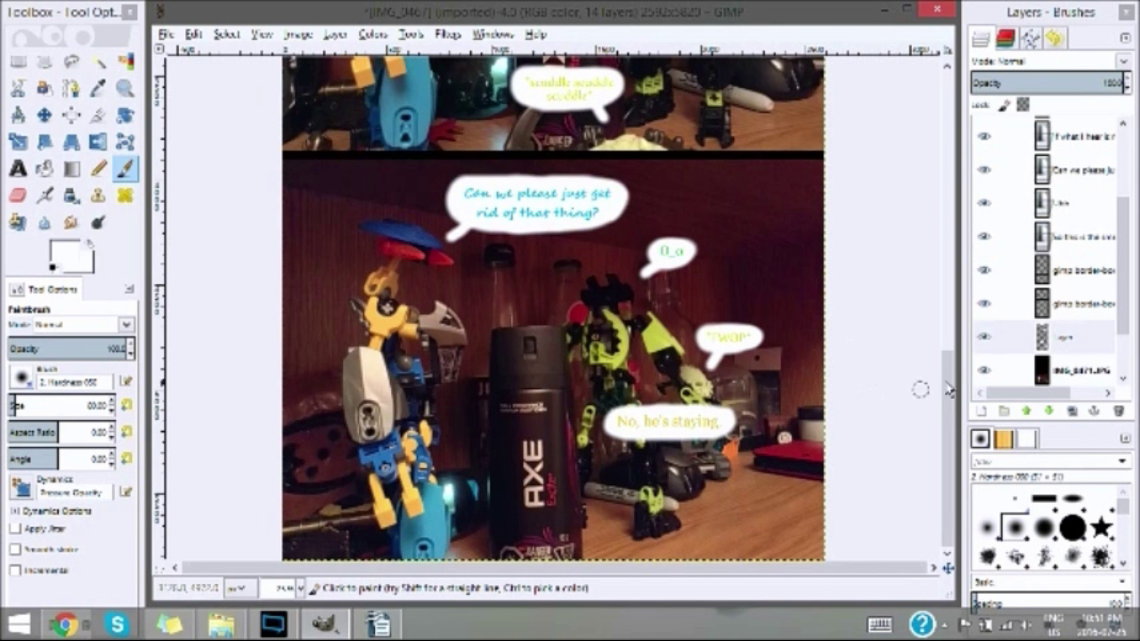
pyautogui.scroll(1, 951, 389)
pyautogui.moveTo(951, 390)
pyautogui.mouseDown()
pyautogui.moveTo(953, 103)
pyautogui.moveTo(958, 303)
pyautogui.moveTo(947, 401)
pyautogui.mouseUp()
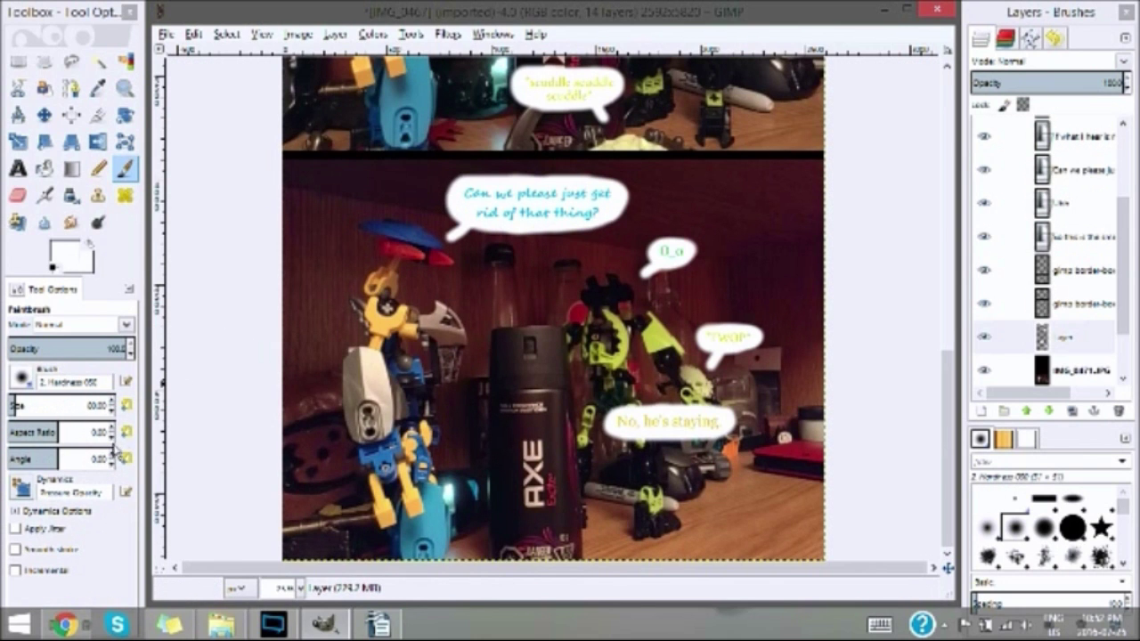
pyautogui.moveTo(329, 364); pyautogui.dragTo(463, 312)
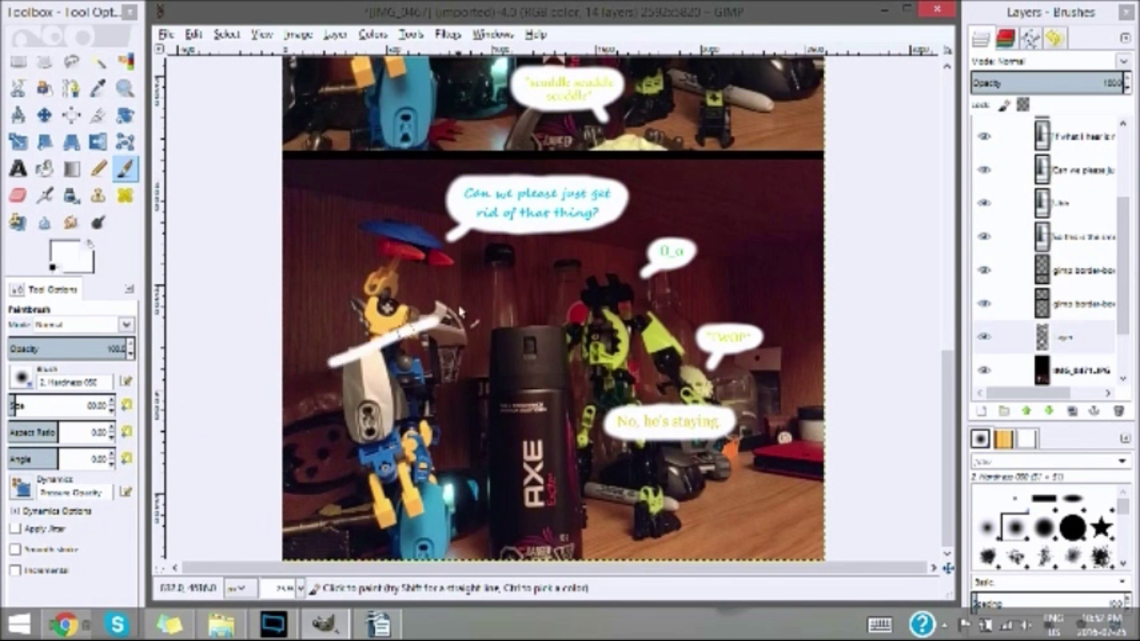
pyautogui.moveTo(347, 323)
pyautogui.mouseDown()
pyautogui.moveTo(324, 358)
pyautogui.moveTo(399, 370)
pyautogui.mouseUp()
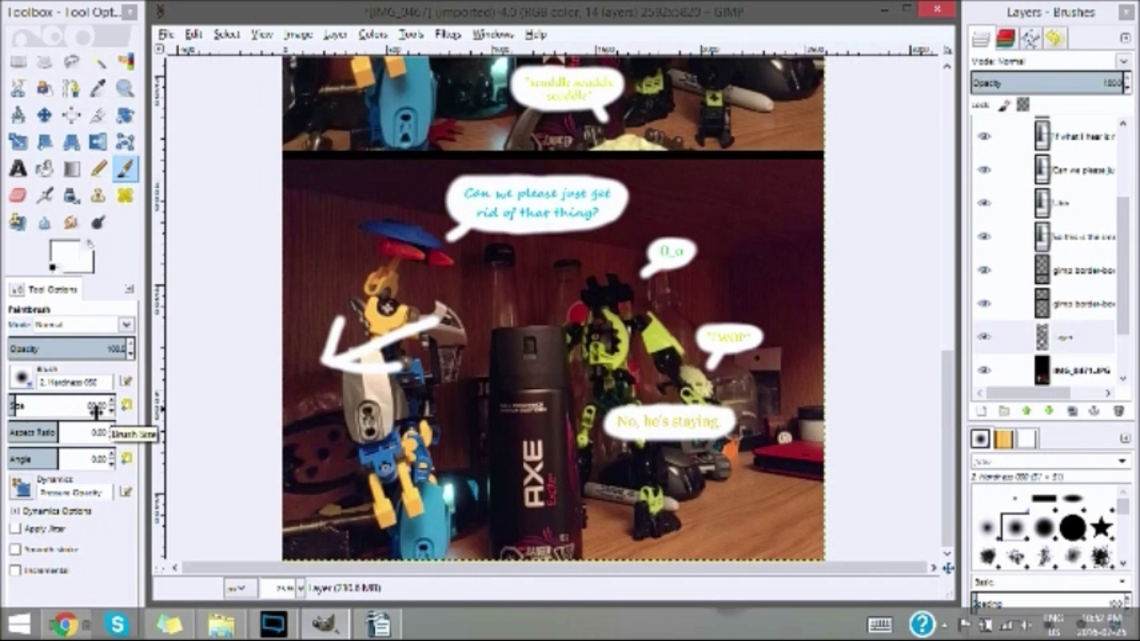
pyautogui.hotkey('ctrl', 'z')
pyautogui.hotkey('ctrl', 'z')
pyautogui.hotkey('ctrl', 'z')
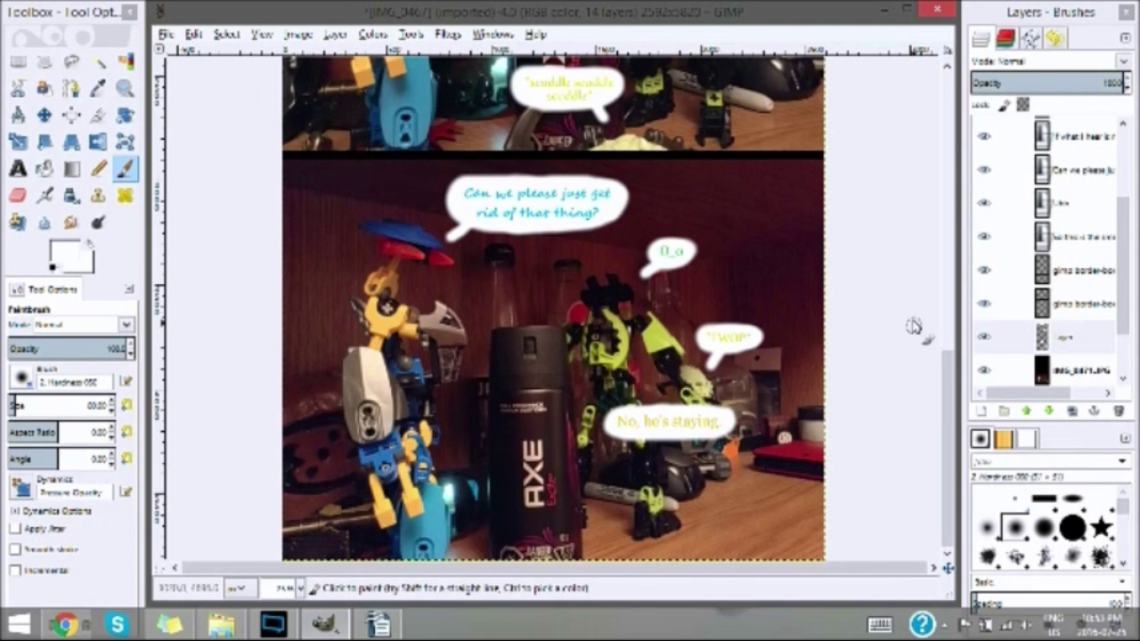
# Step: Open "Shifter watermark 2.0.png" from the "Art, pics, and more" folder as a new layer in the comic
pyautogui.moveTo(947, 389)
pyautogui.mouseDown()
pyautogui.moveTo(944, 107)
pyautogui.moveTo(945, 205)
pyautogui.moveTo(878, 229)
pyautogui.mouseUp()
pyautogui.click(167, 36)
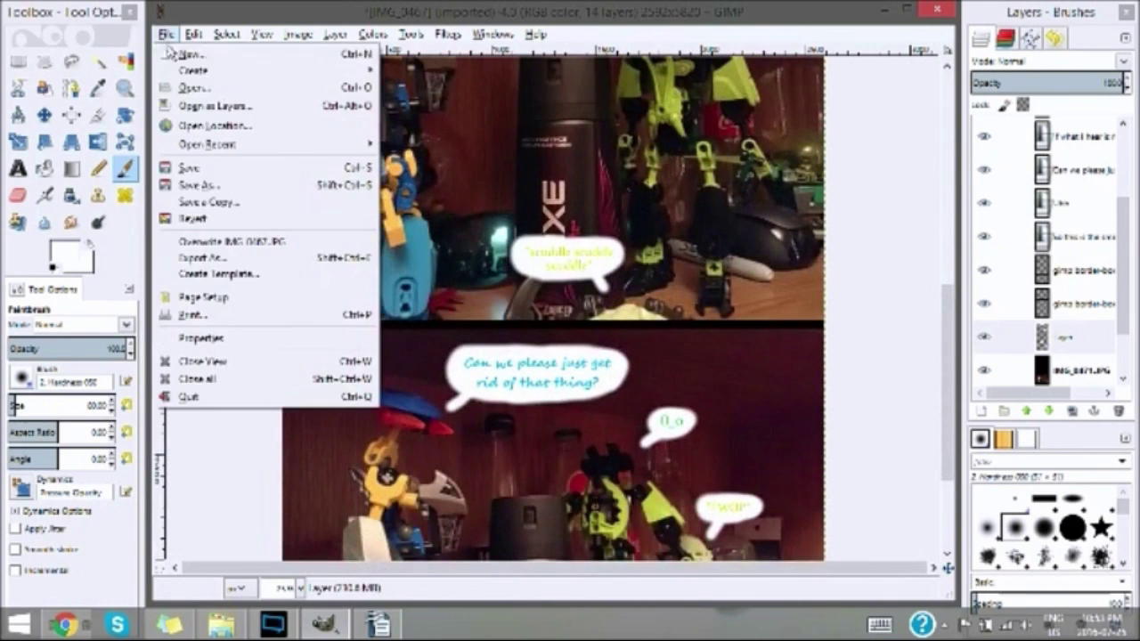
pyautogui.click(197, 103)
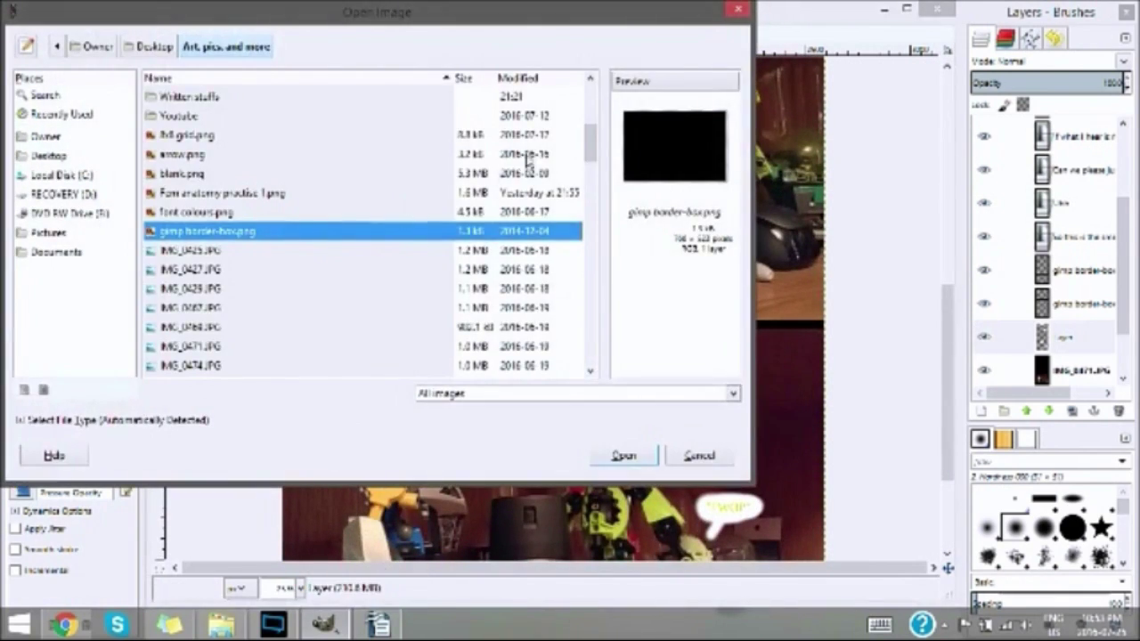
pyautogui.moveTo(593, 158); pyautogui.dragTo(597, 367)
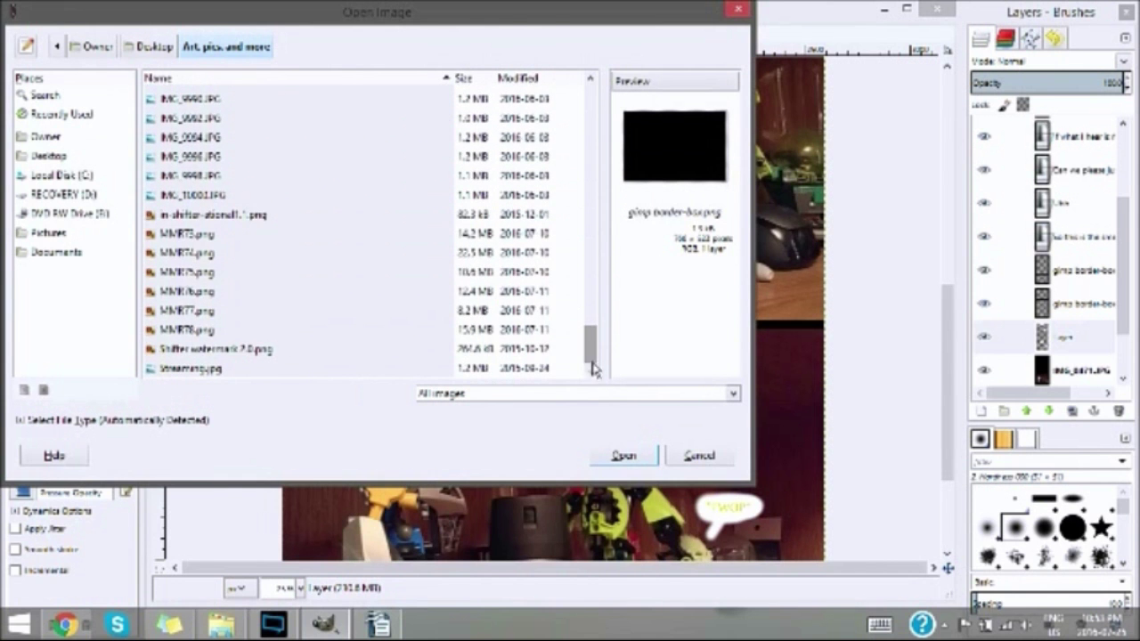
pyautogui.doubleClick(241, 356)
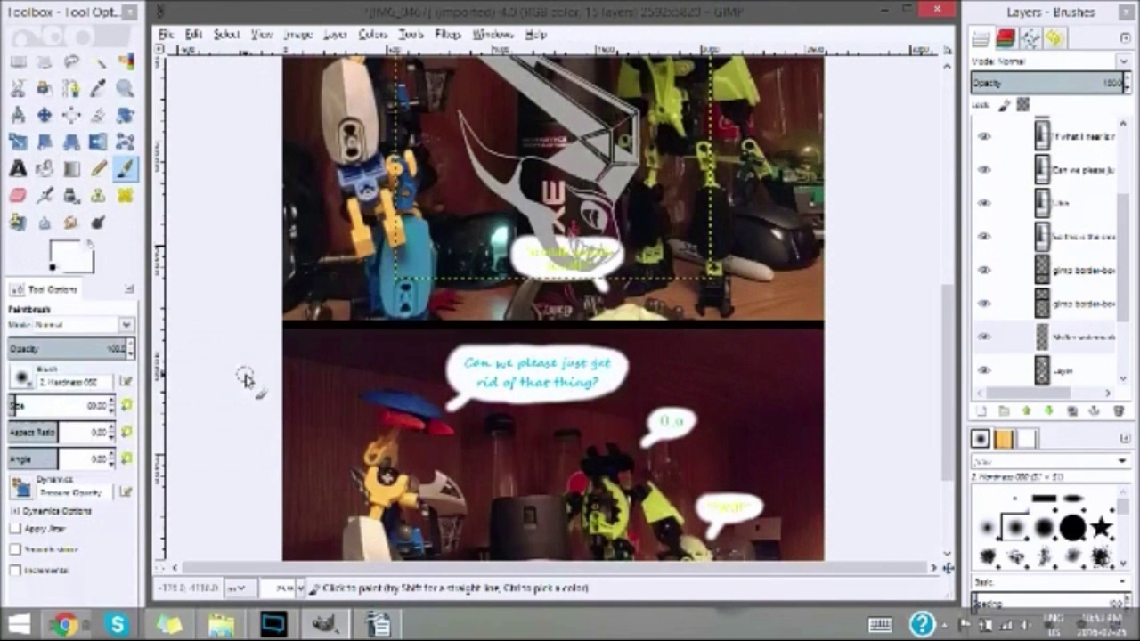
# Step: Move the watermark layer down from the second photo onto the third photo
pyautogui.click(44, 114)
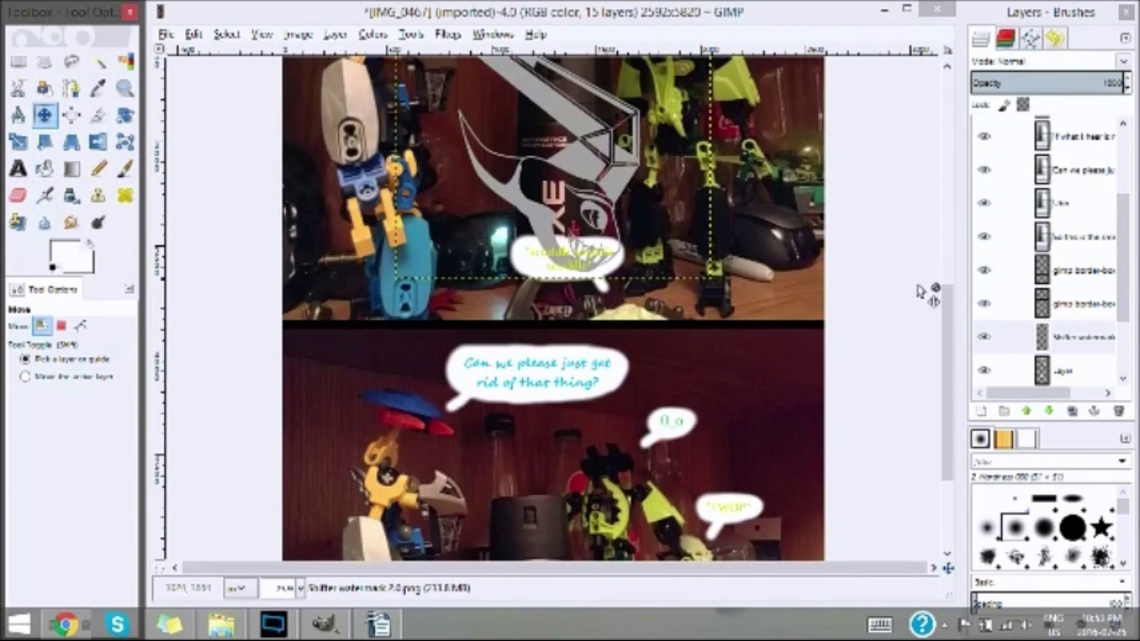
pyautogui.scroll(-5, 947, 303)
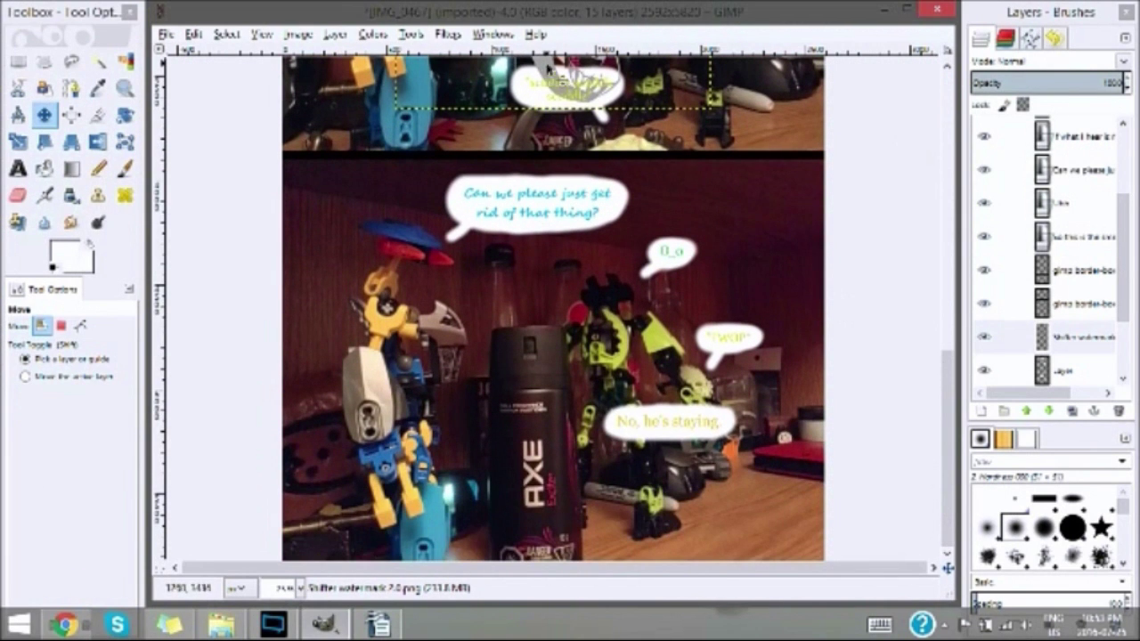
pyautogui.moveTo(539, 64); pyautogui.dragTo(430, 252)
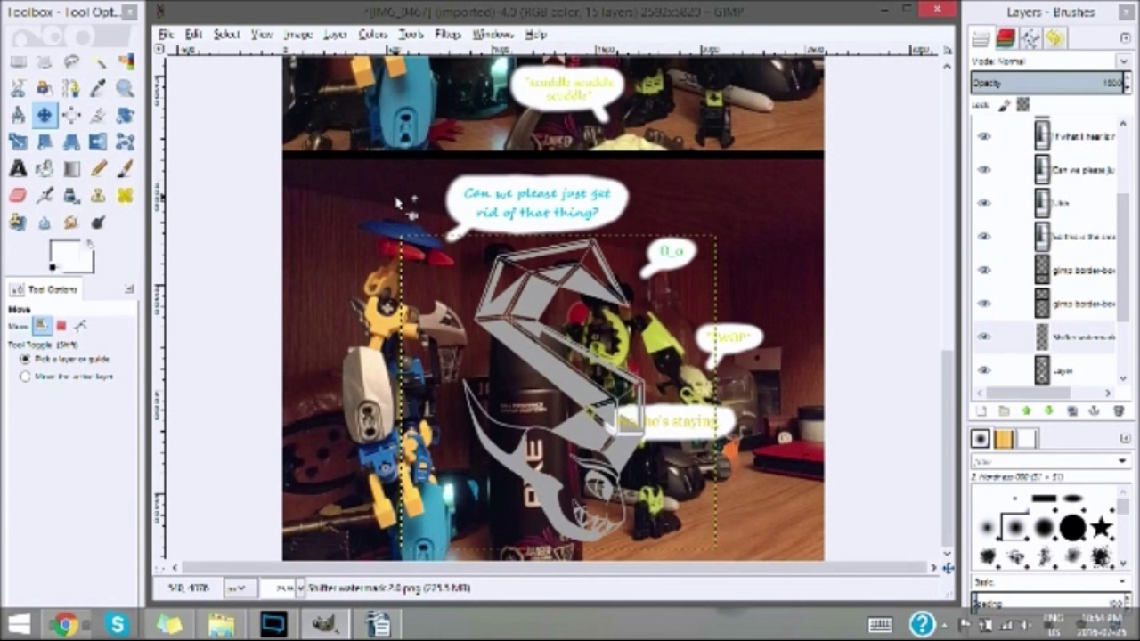
# Step: Scale the watermark layer to 300 × 300 pixels
pyautogui.click(372, 33)
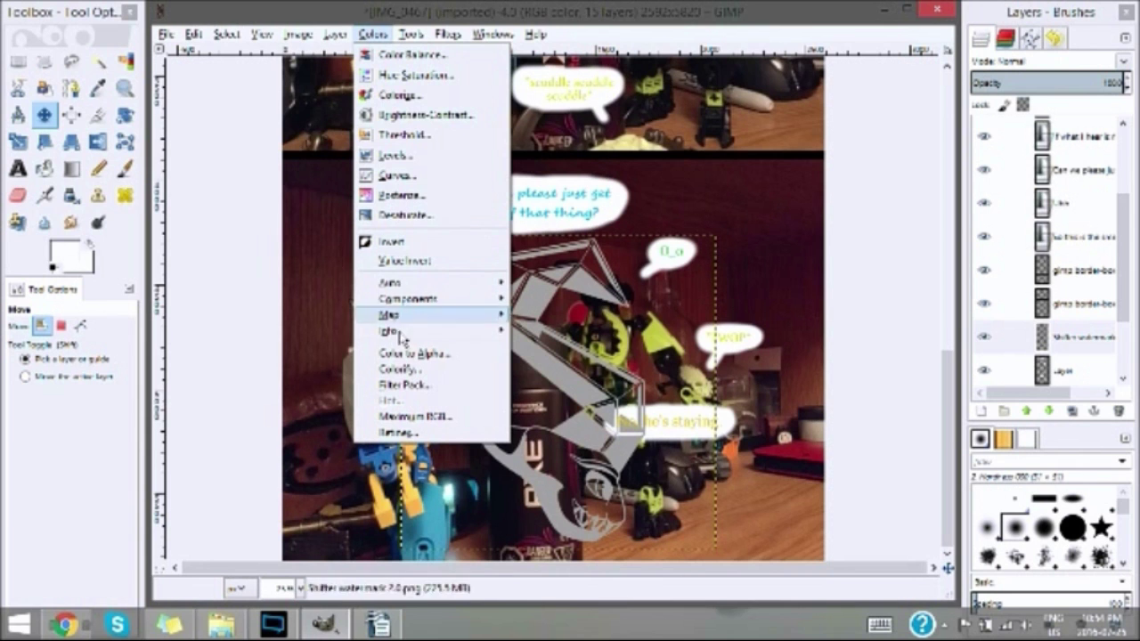
pyautogui.click(373, 33)
pyautogui.click(335, 34)
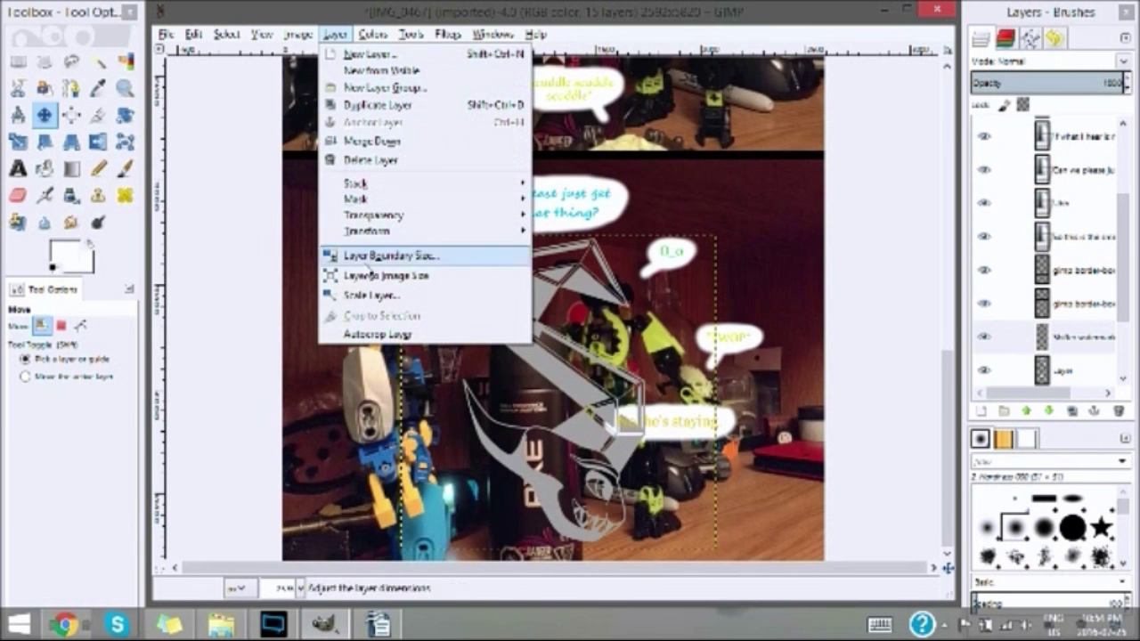
pyautogui.click(366, 297)
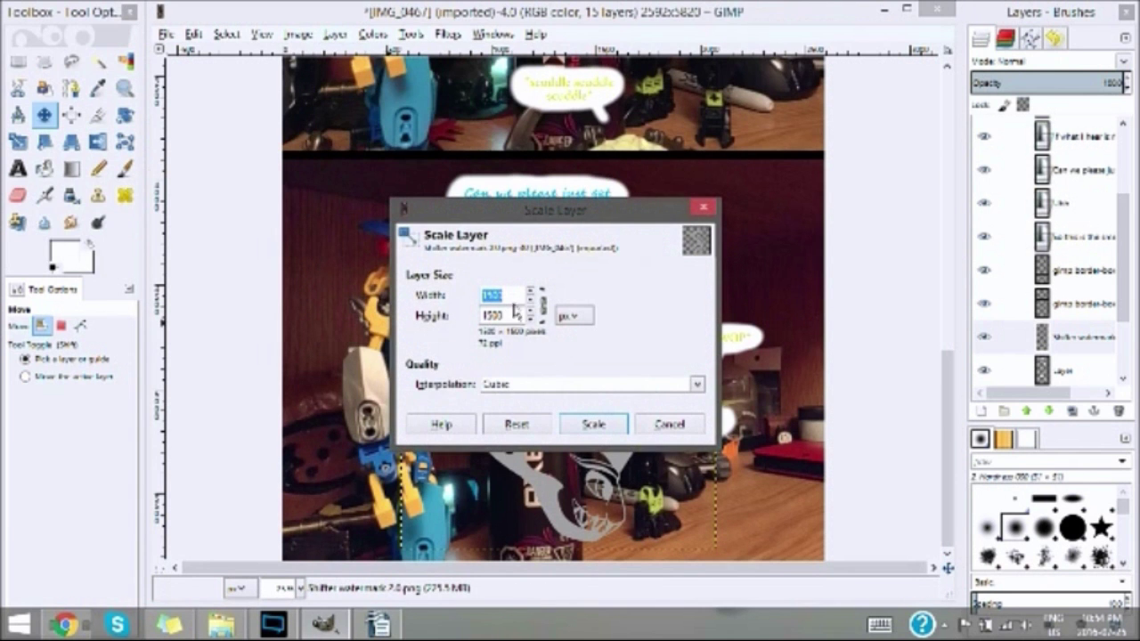
pyautogui.write('100')
pyautogui.click(516, 315)
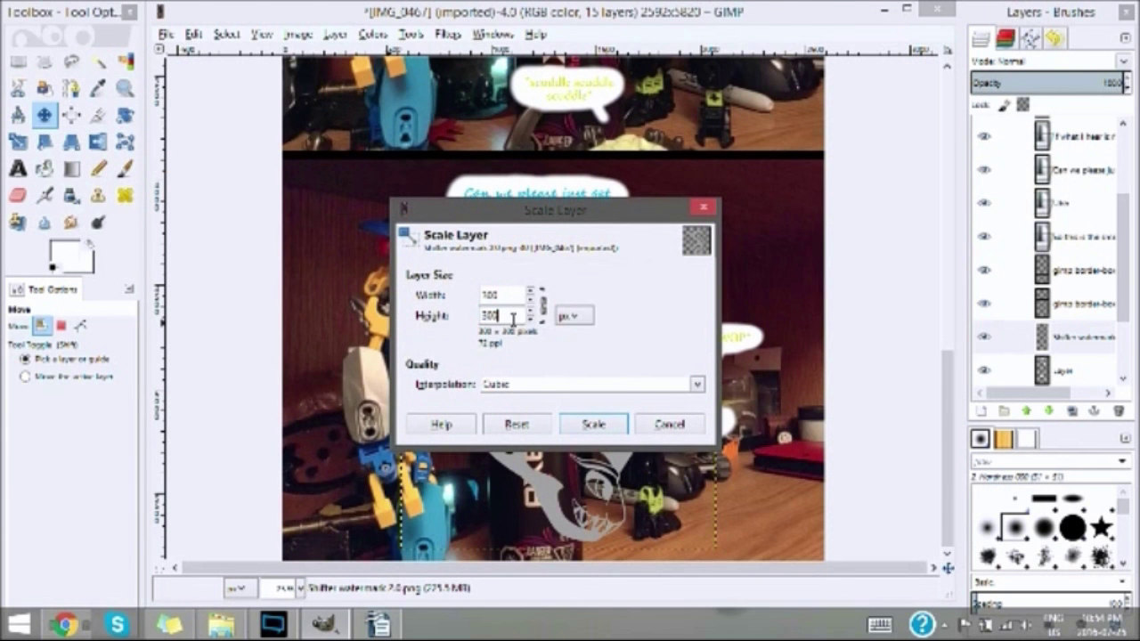
pyautogui.click(595, 426)
# Step: Place the watermark in the third photo's lower-right corner and set its layer opacity to 50
pyautogui.moveTo(566, 406); pyautogui.dragTo(799, 546)
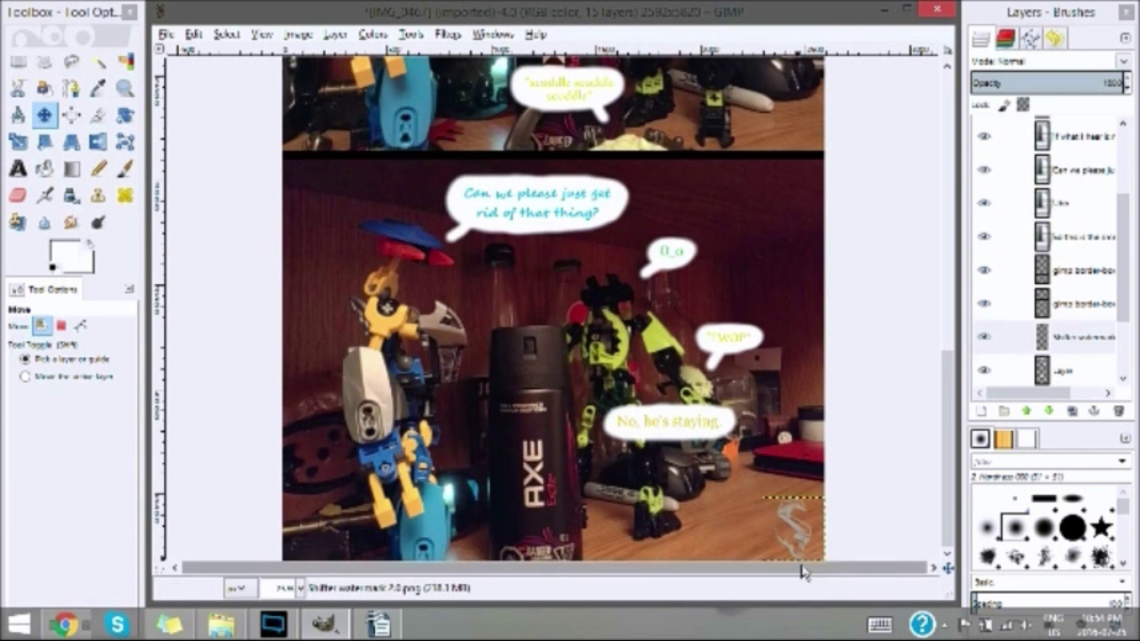
pyautogui.click(1128, 89)
pyautogui.moveTo(1128, 92); pyautogui.dragTo(1127, 95)
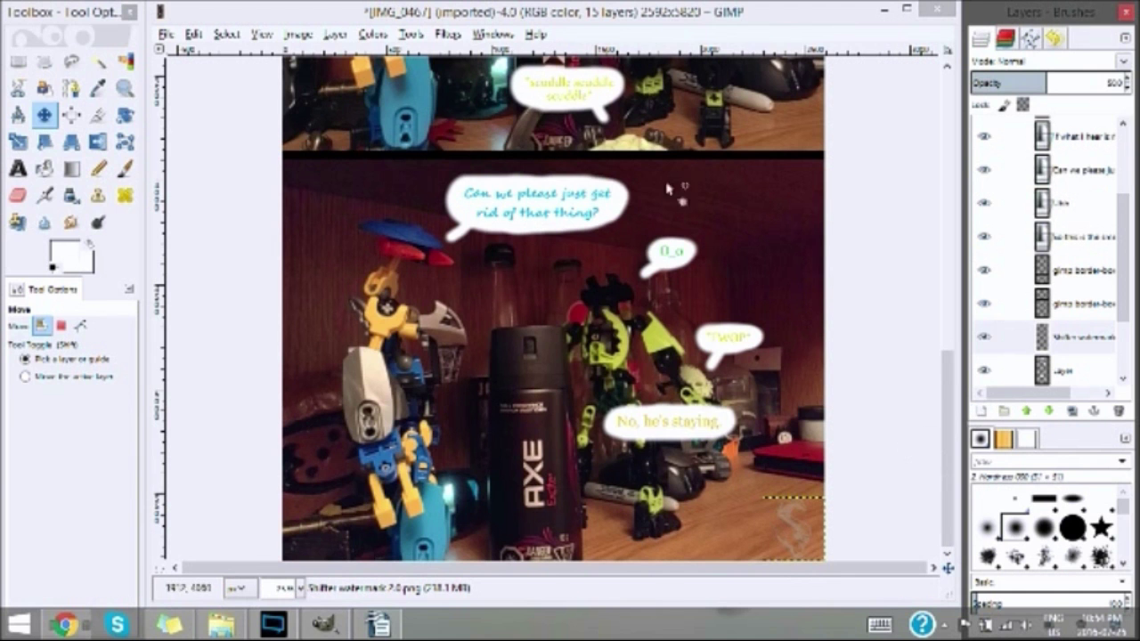
# Step: Save the comic as MMR79.xcf in the "Art, pics, and more" folder
pyautogui.click(167, 34)
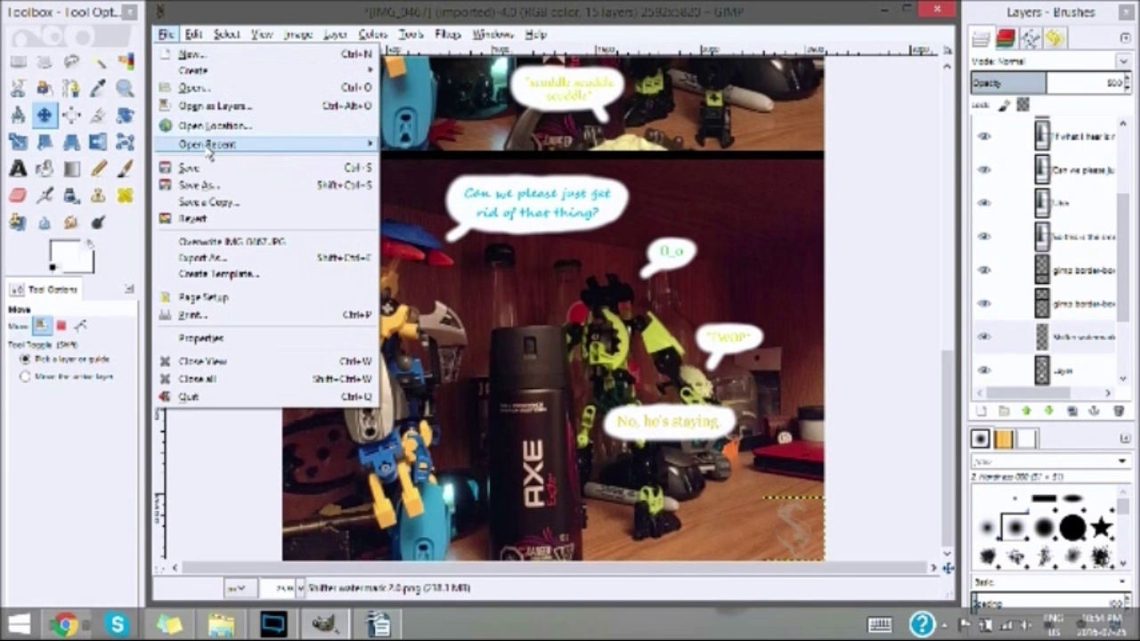
pyautogui.click(209, 175)
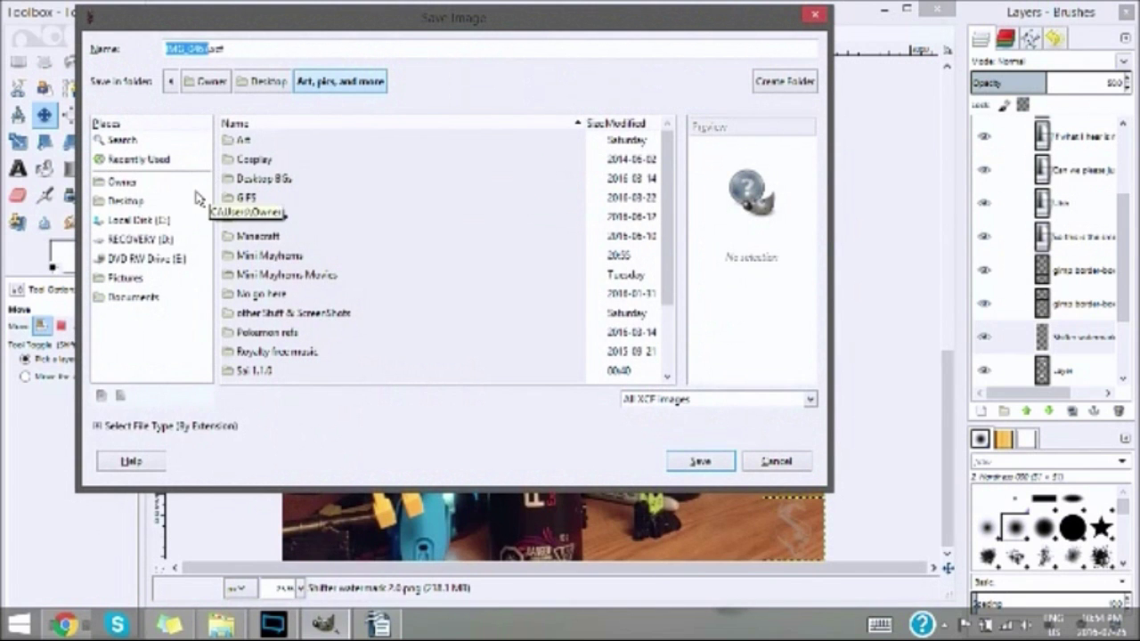
pyautogui.write('NMMI')
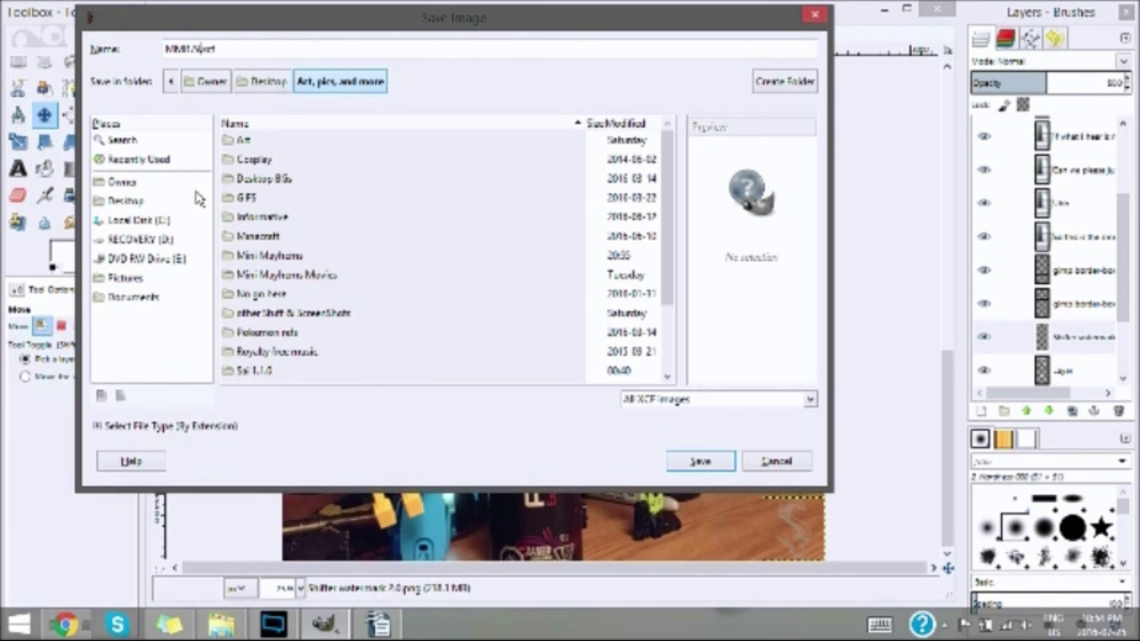
pyautogui.click(700, 461)
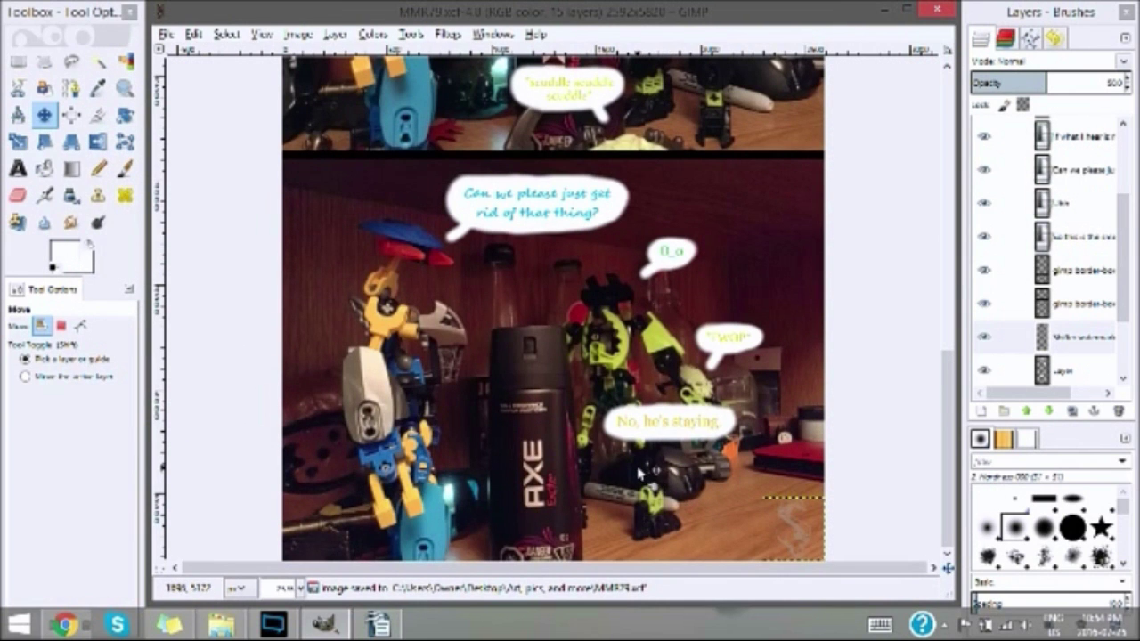
# Step: Export the comic as MMR79.png to the "Art, pics, and more" folder
pyautogui.click(168, 35)
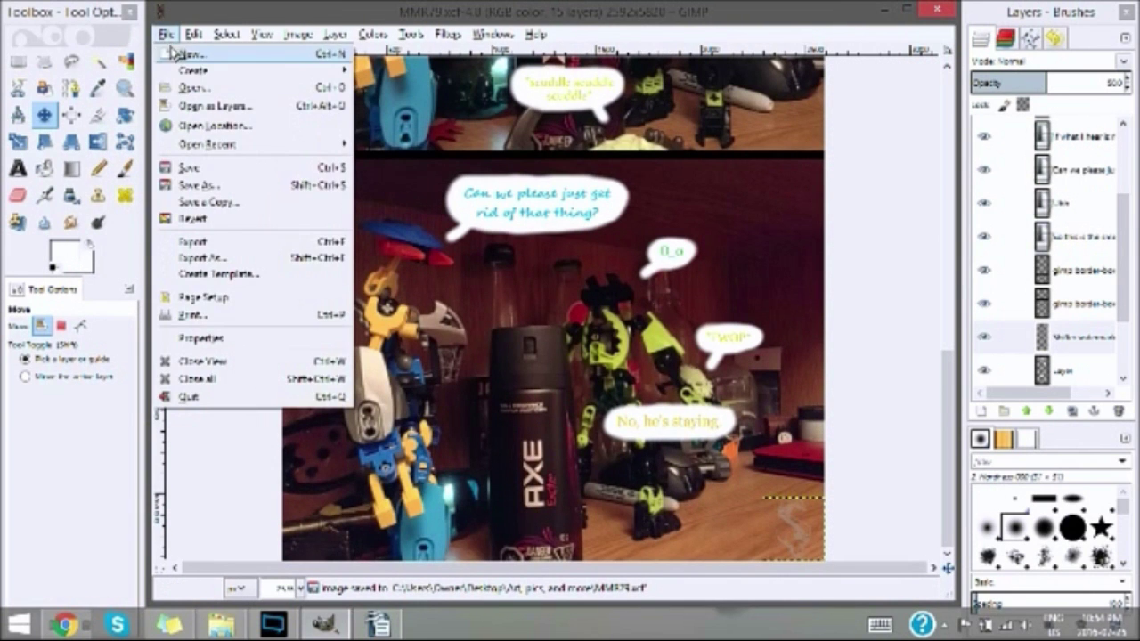
pyautogui.click(233, 257)
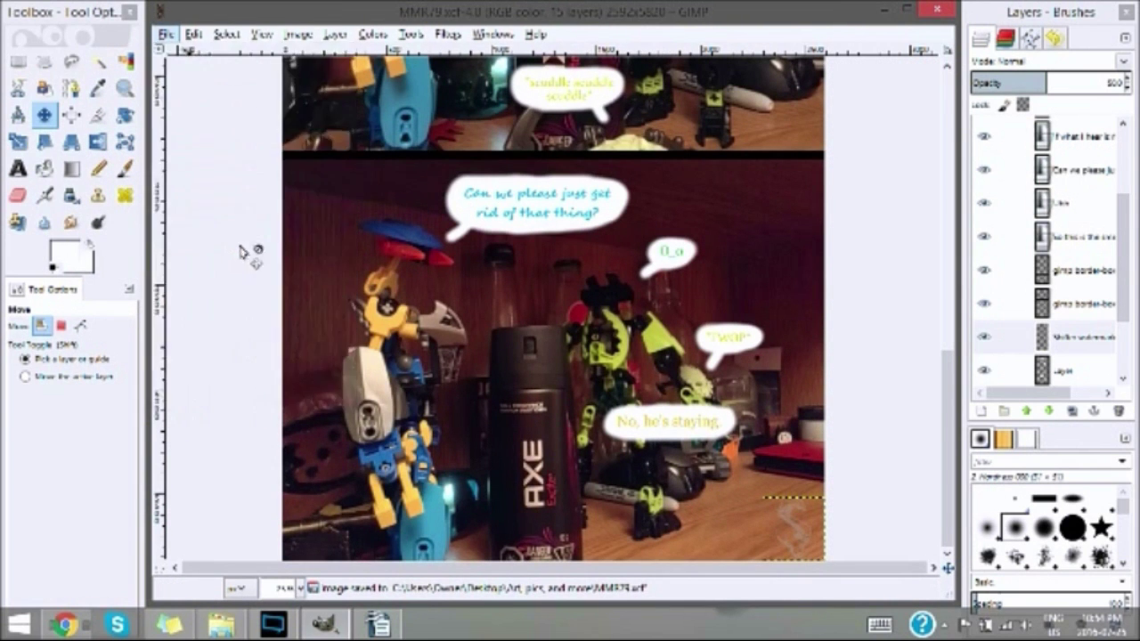
pyautogui.click(802, 499)
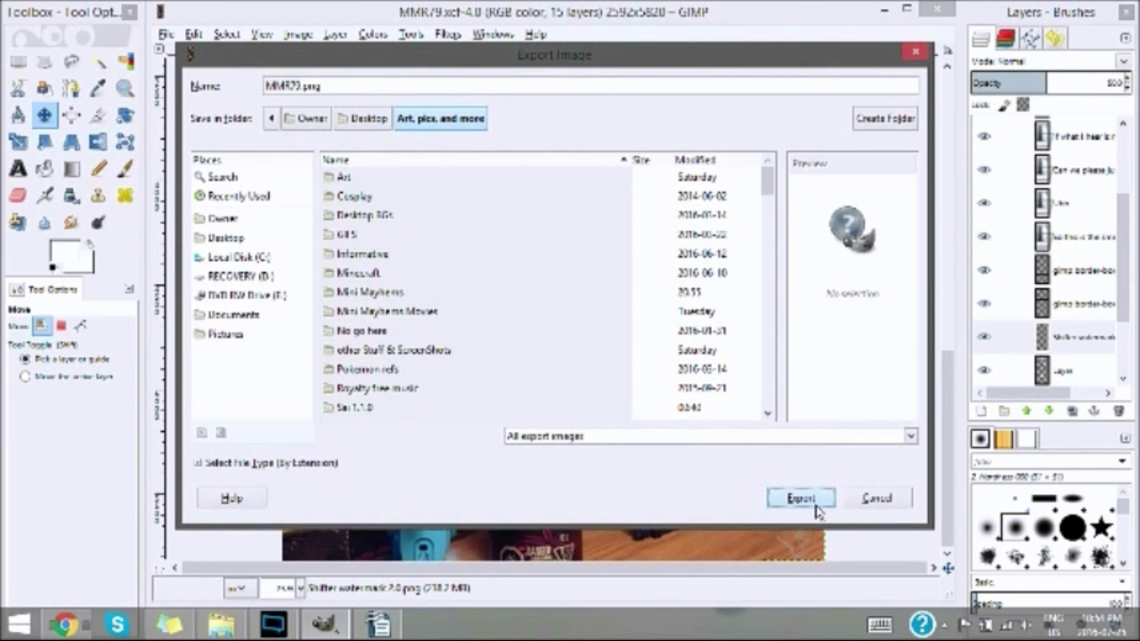
# Step: Complete the export of MMR79.png and close the layered comic image
pyautogui.press('Return')
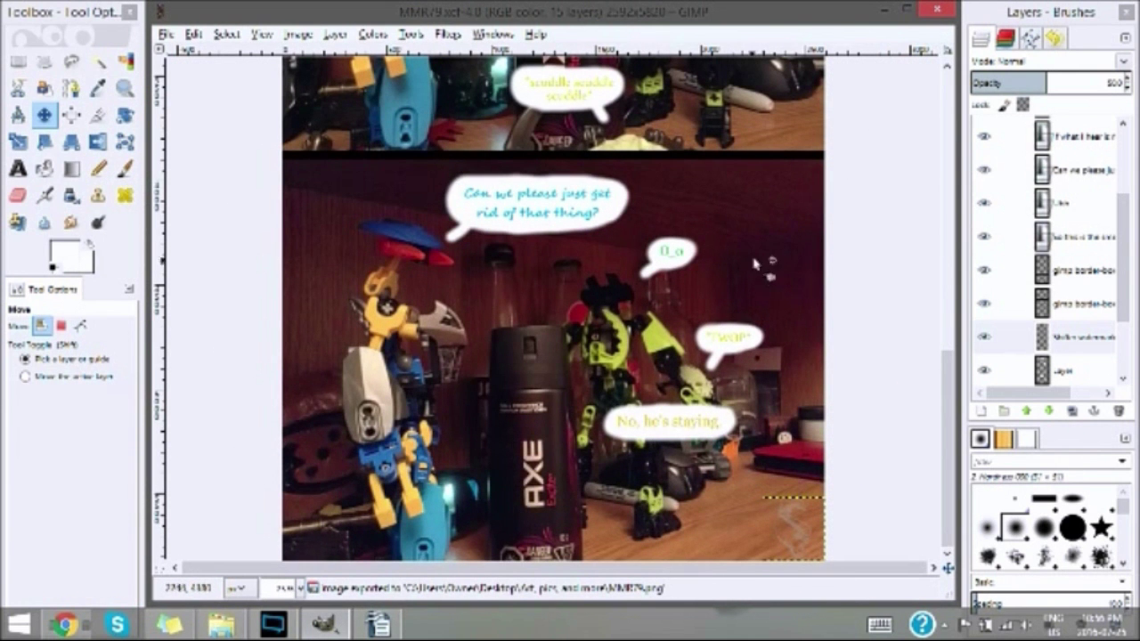
pyautogui.click(935, 13)
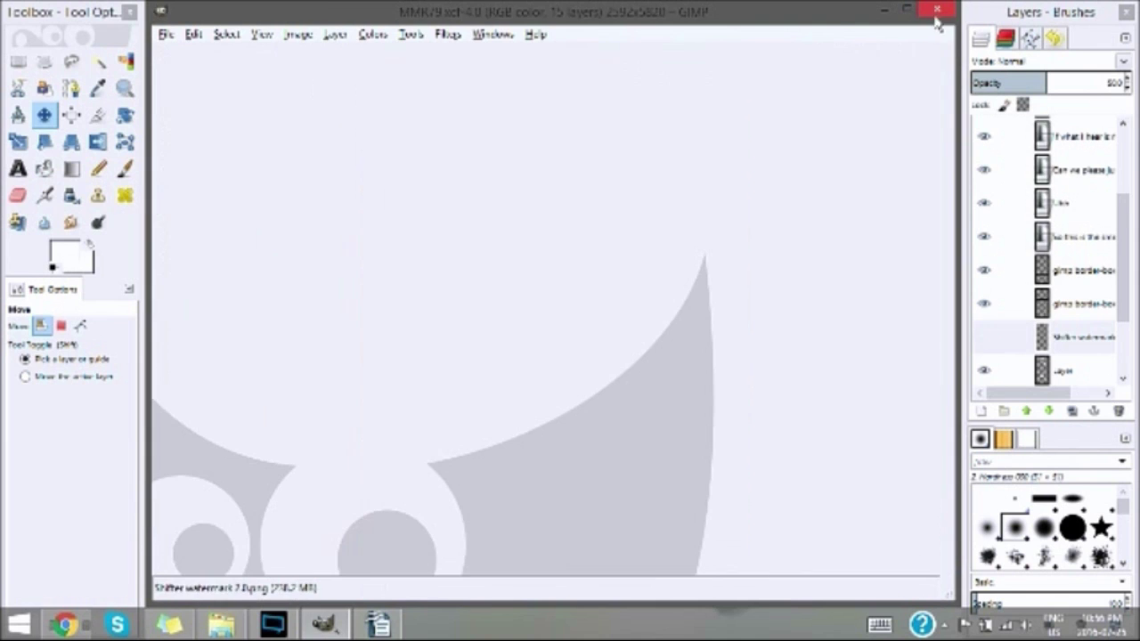
# Step: Open the exported MMR79.png from the "Art, pics, and more" folder
pyautogui.click(166, 34)
pyautogui.click(178, 88)
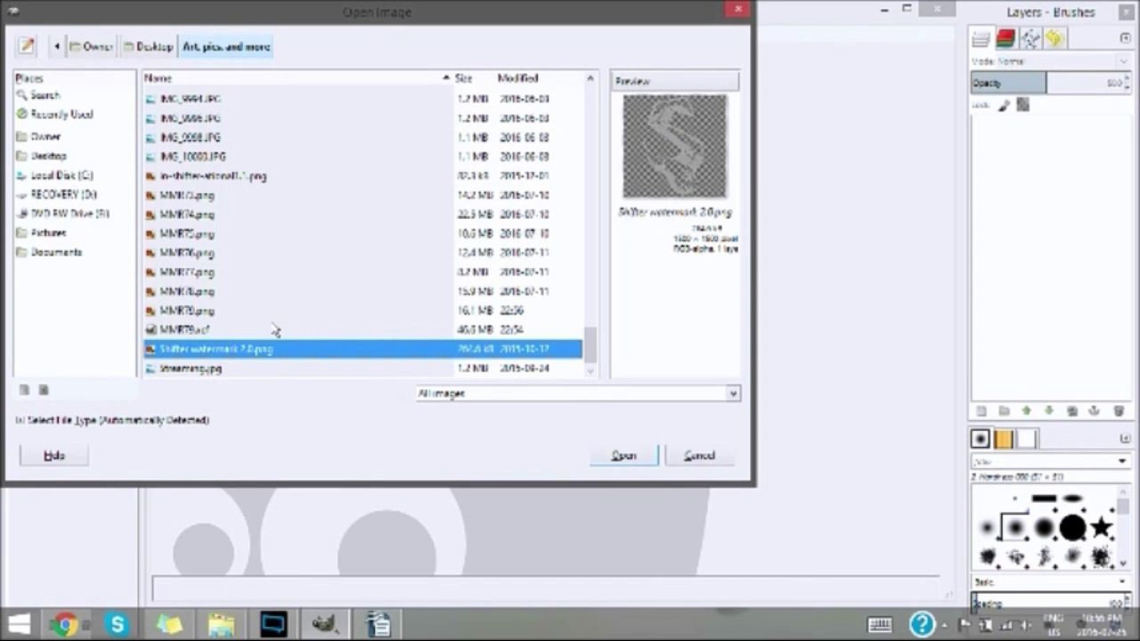
pyautogui.doubleClick(194, 312)
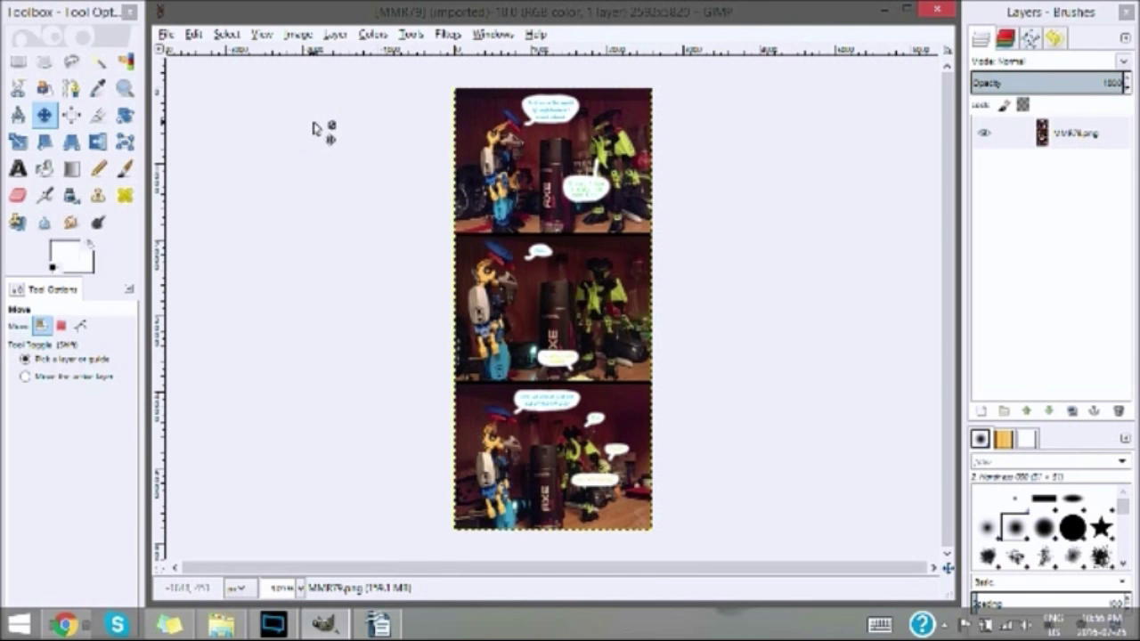
# Step: Scale the flattened comic image to a width of 1500 pixels, keeping its proportions
pyautogui.click(298, 34)
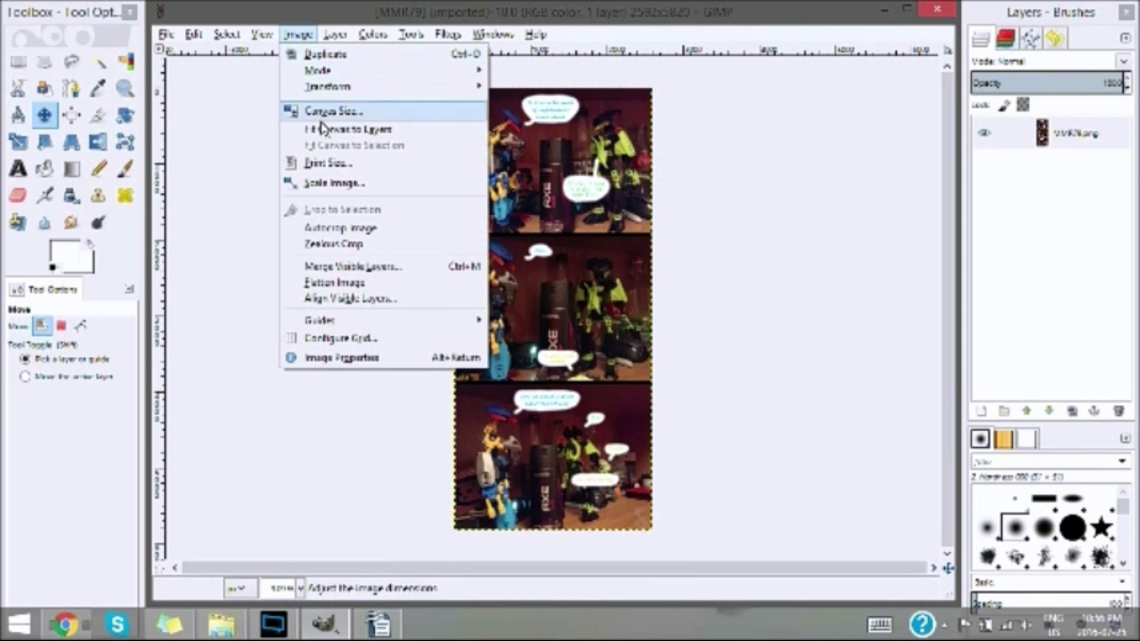
pyautogui.click(298, 182)
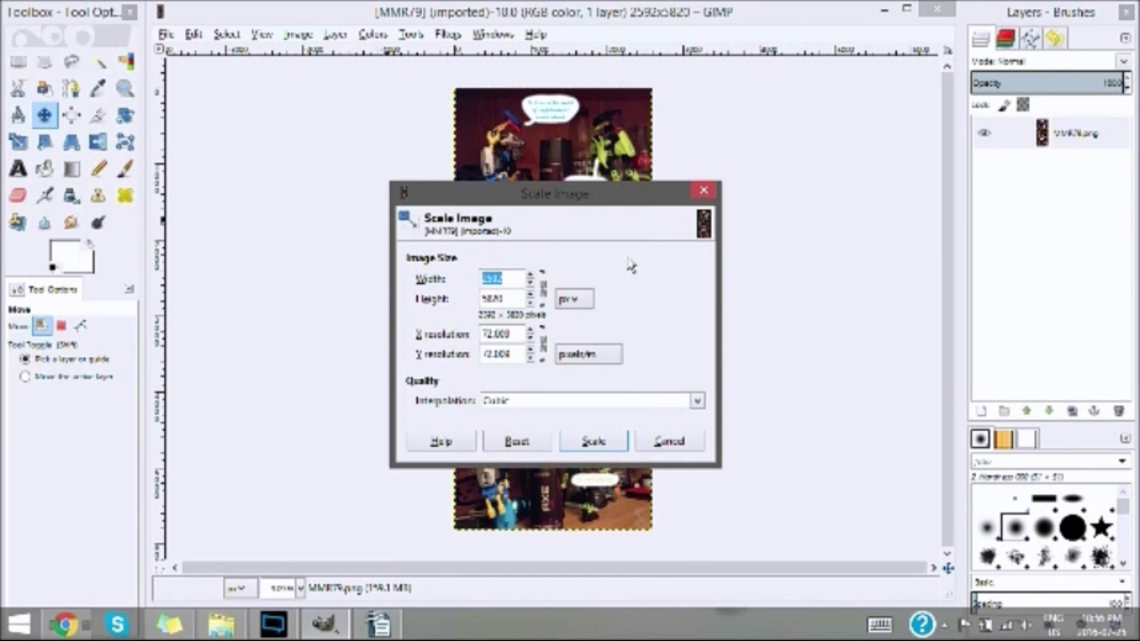
pyautogui.write('1500')
pyautogui.click(506, 299)
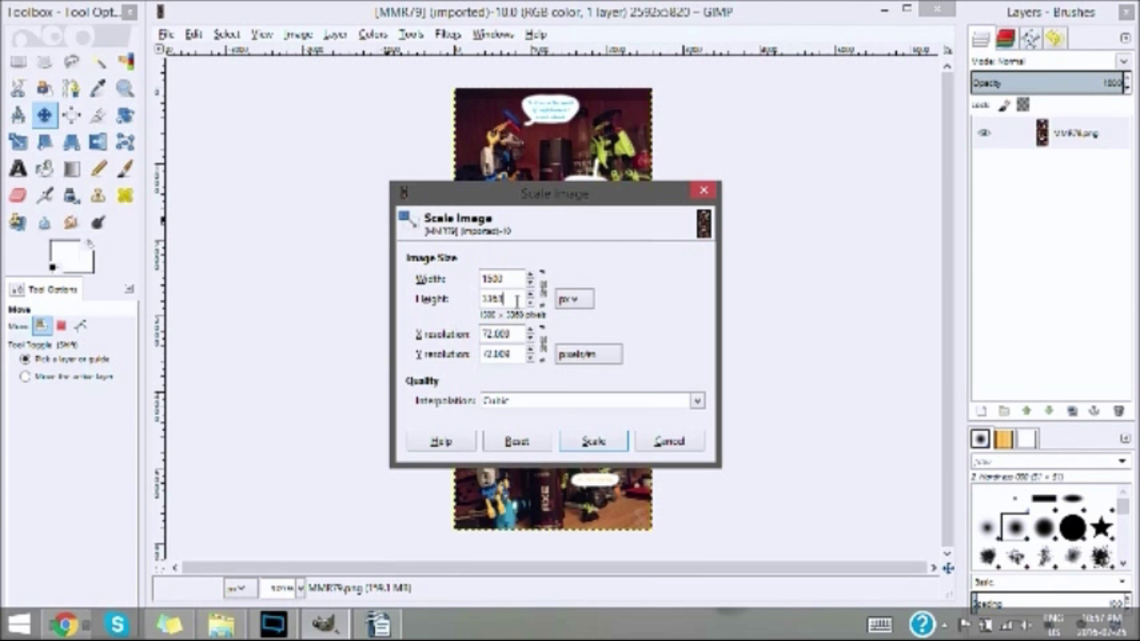
pyautogui.click(593, 442)
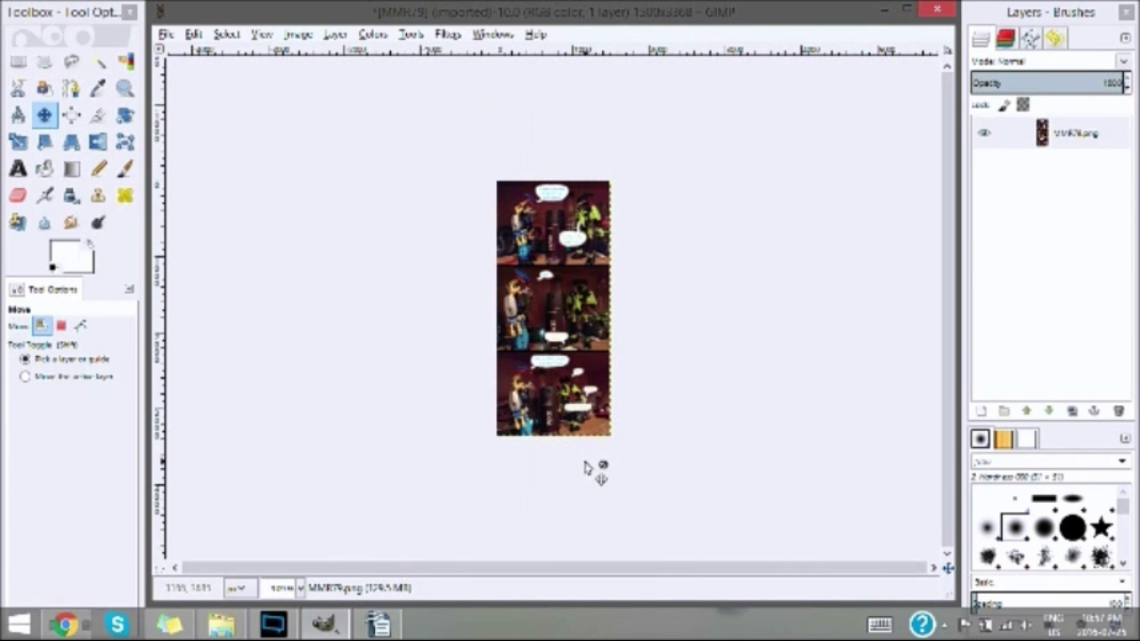
# Step: Export the scaled comic as MMR79.1.png to the "Art, pics, and more" folder
pyautogui.click(166, 34)
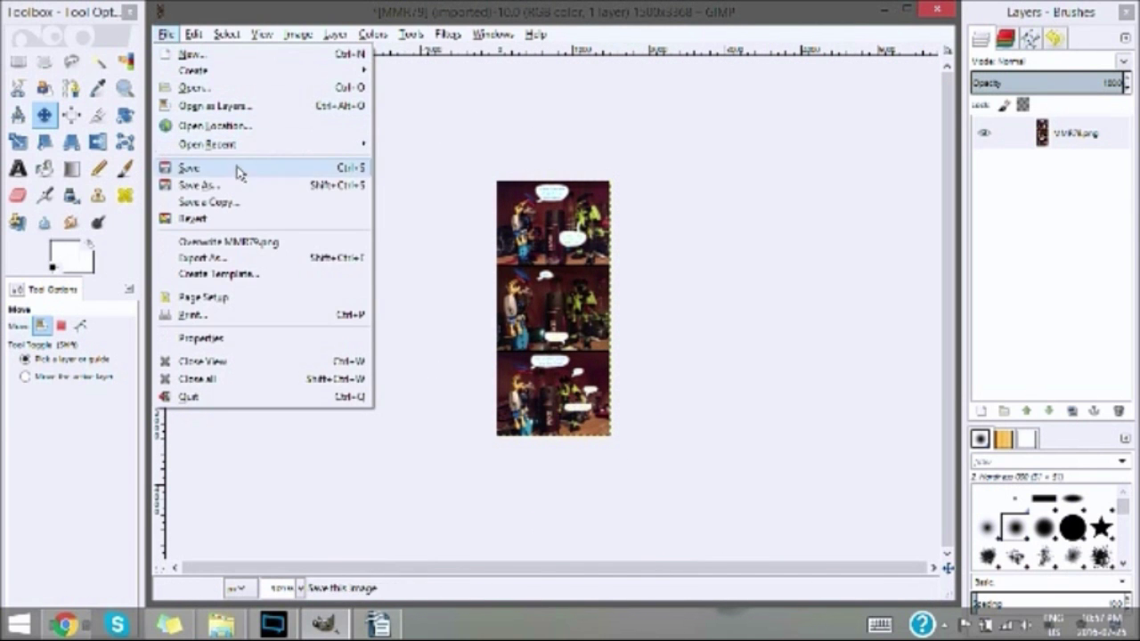
pyautogui.click(223, 258)
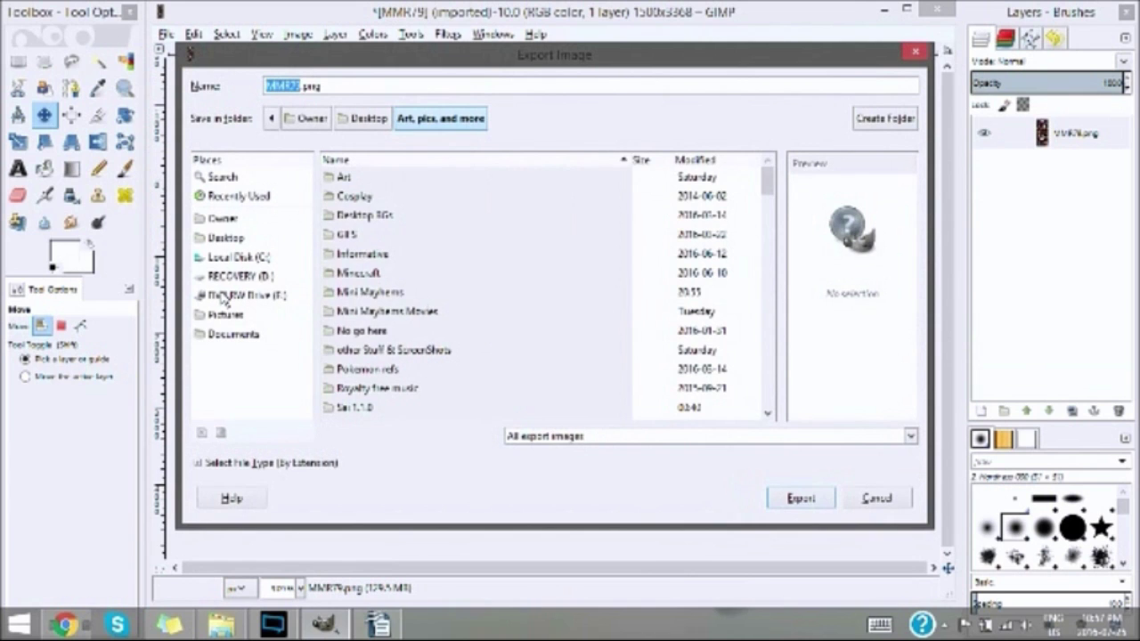
pyautogui.press('Right')
pyautogui.write('_')
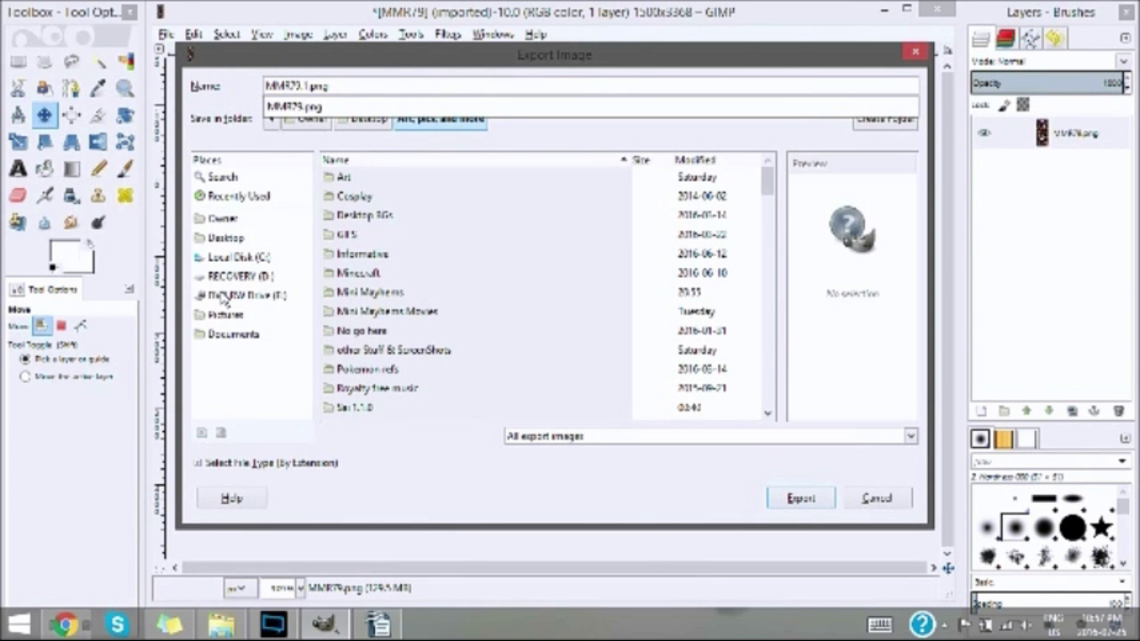
pyautogui.click(804, 504)
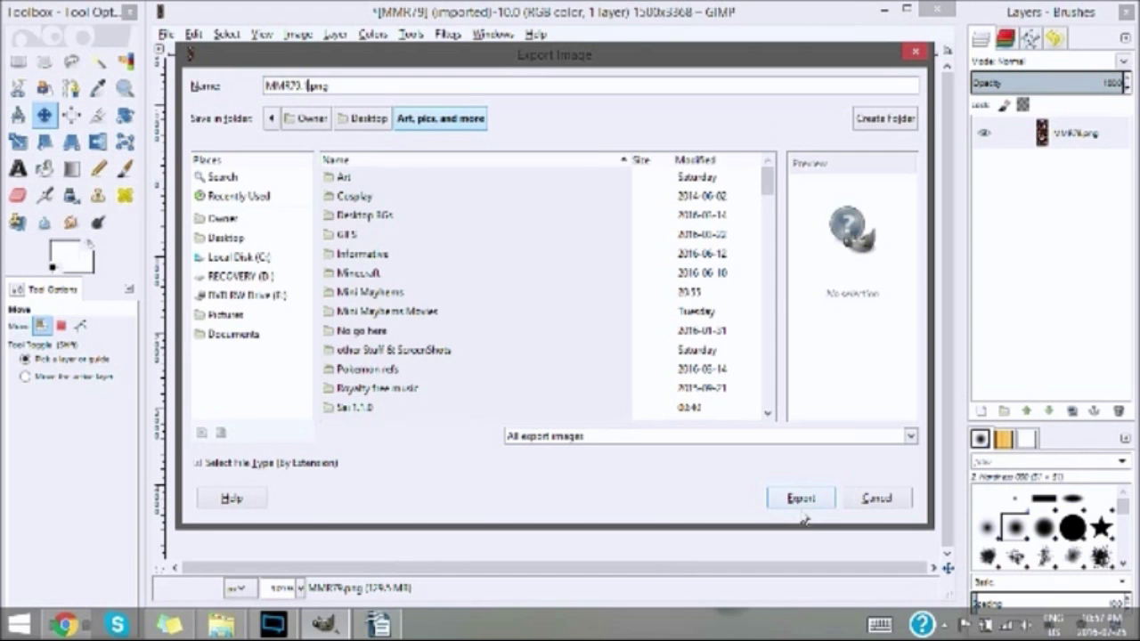
pyautogui.click(804, 501)
pyautogui.click(577, 469)
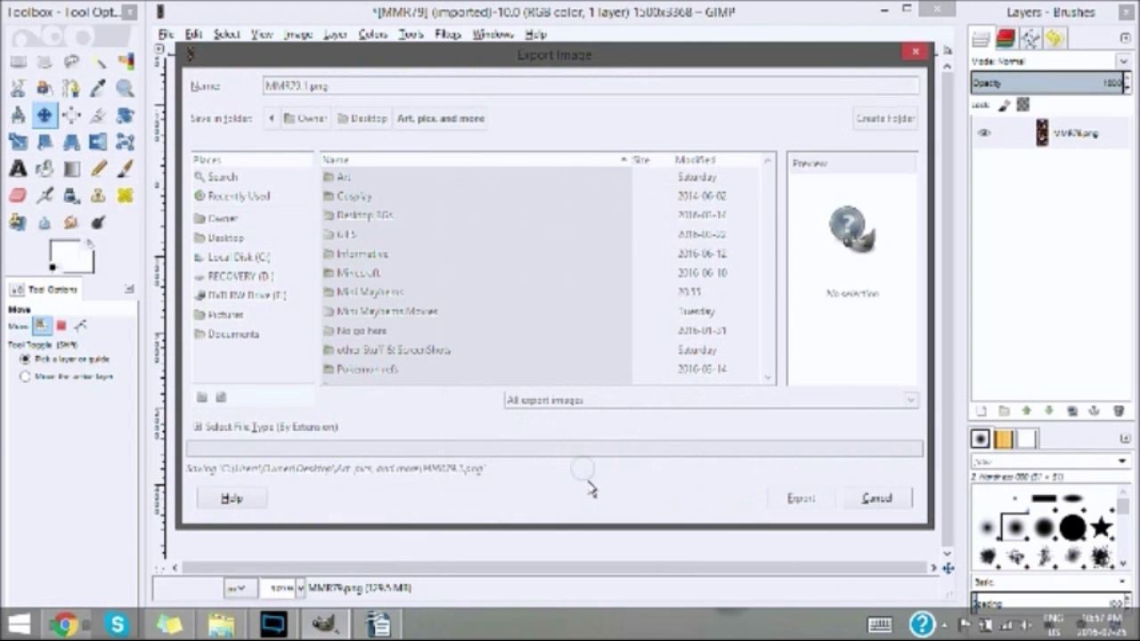